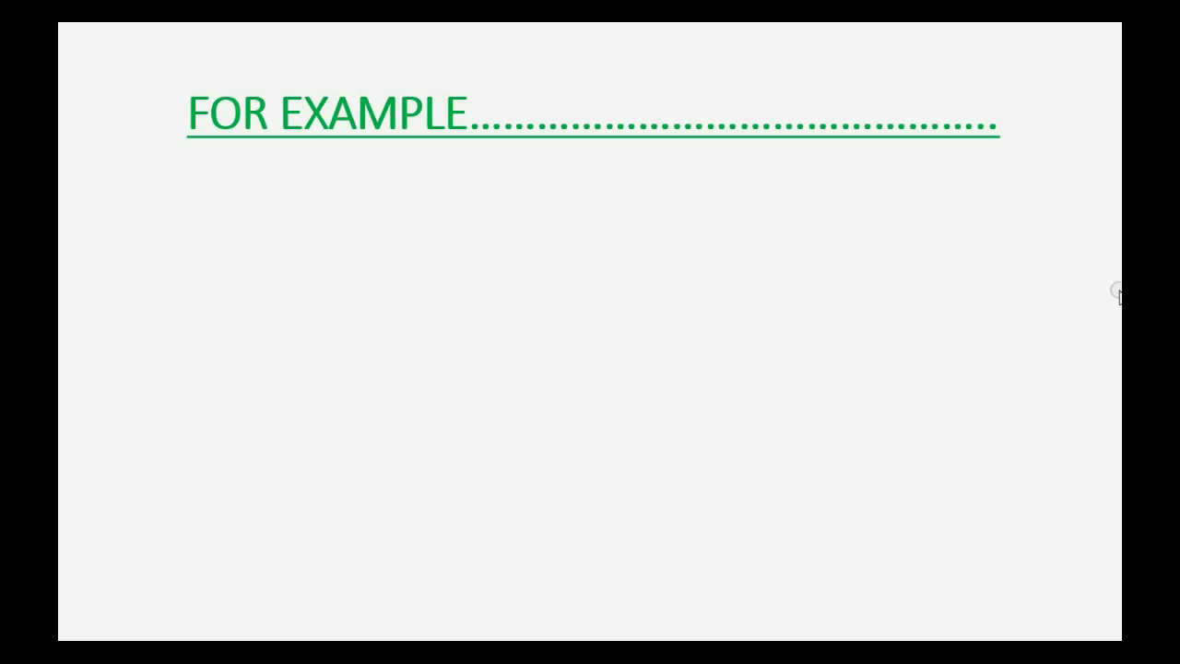
pyautogui.click(1118, 289)
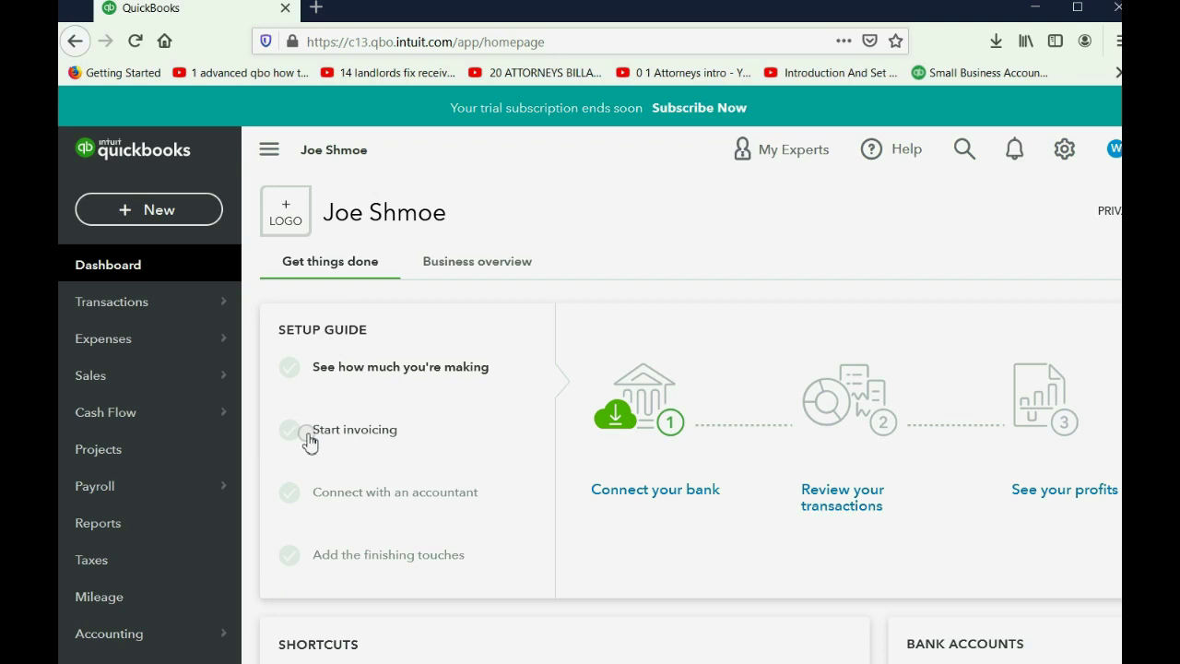
# Step: Open the saved custom Profit and Loss report for all dates and review its income and expense lines
pyautogui.click(99, 525)
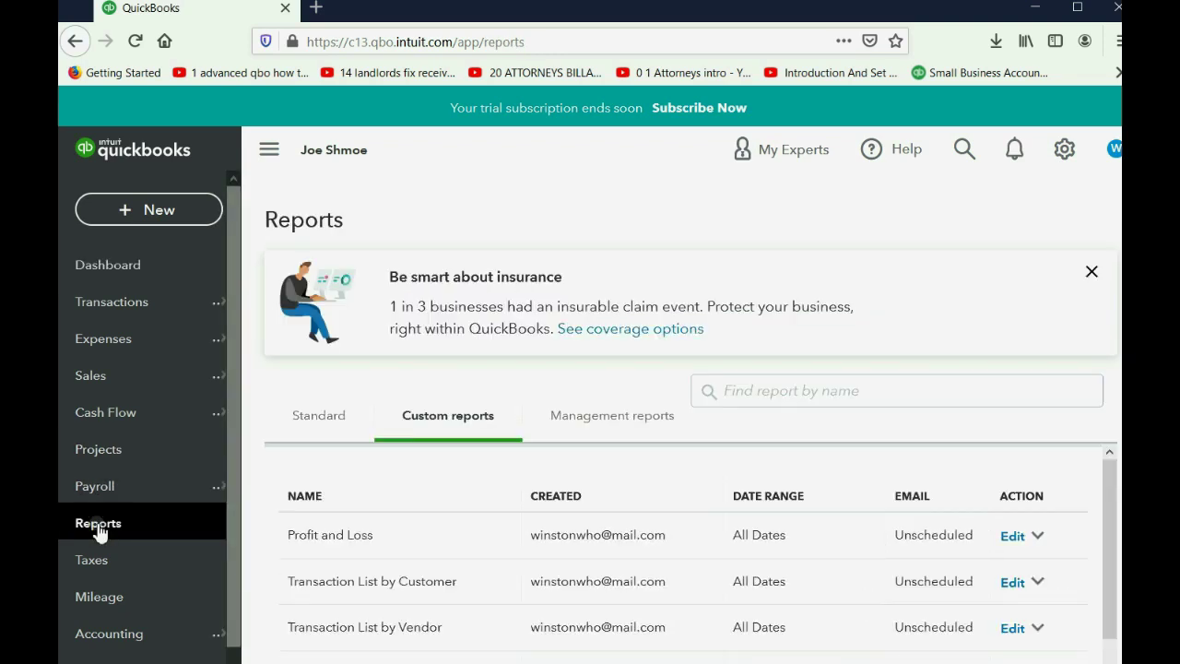
pyautogui.scroll(-1, 304, 553)
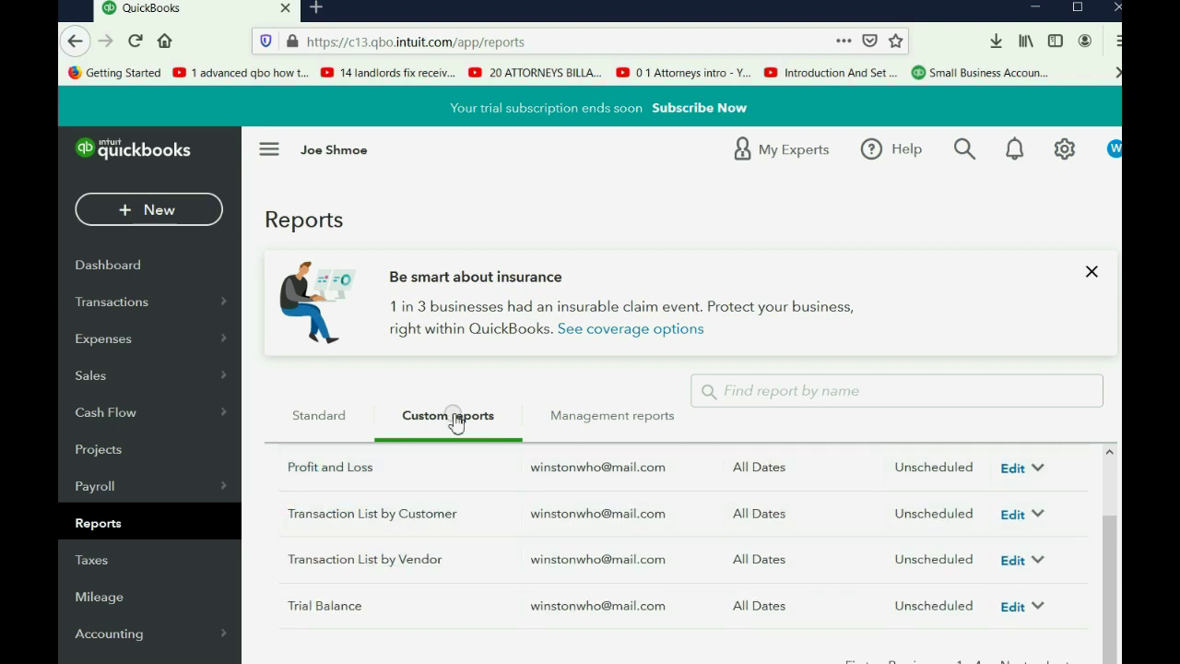
pyautogui.click(346, 468)
pyautogui.scroll(-3, 574, 403)
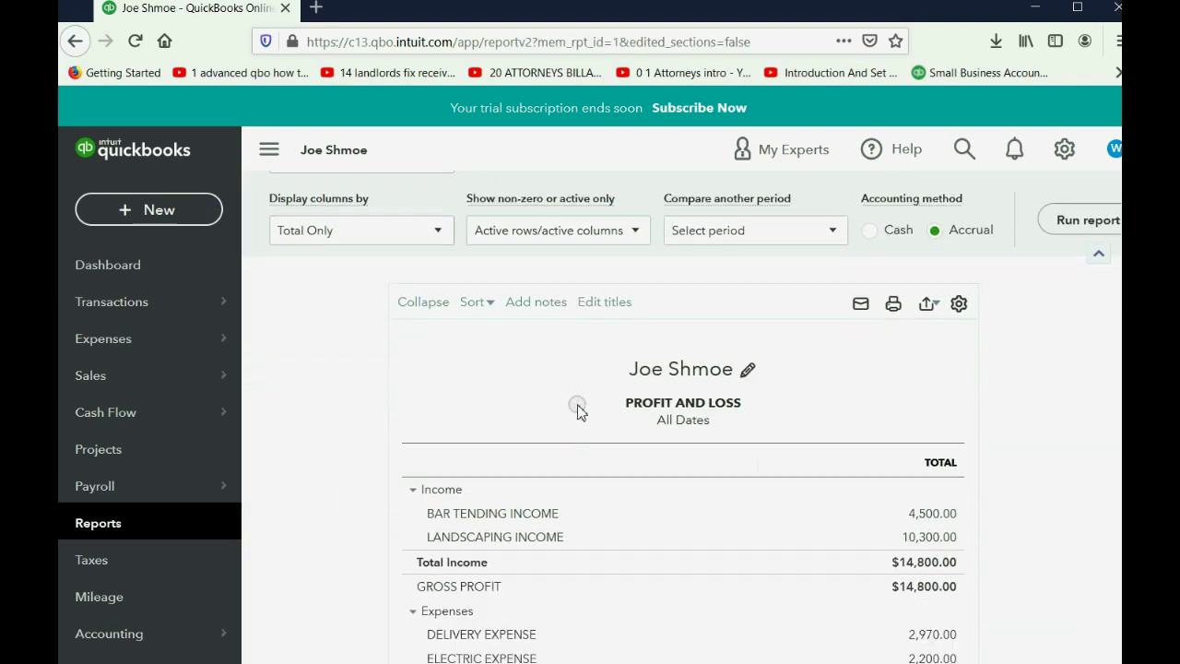
pyautogui.scroll(-2, 577, 410)
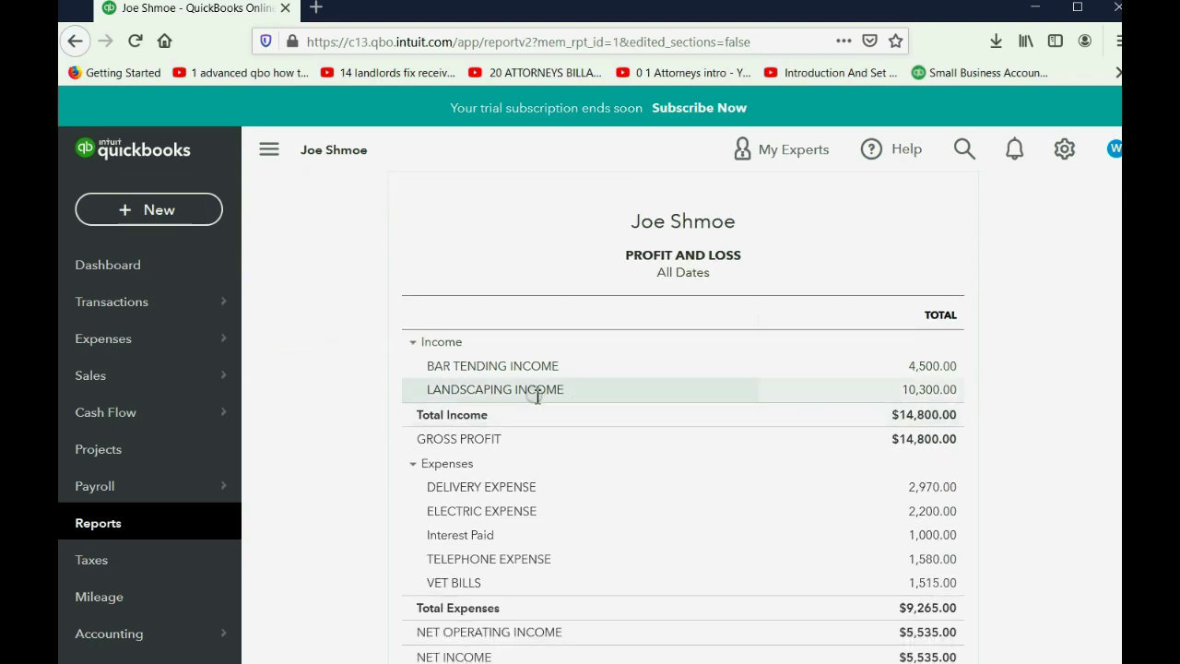
pyautogui.scroll(3, 538, 396)
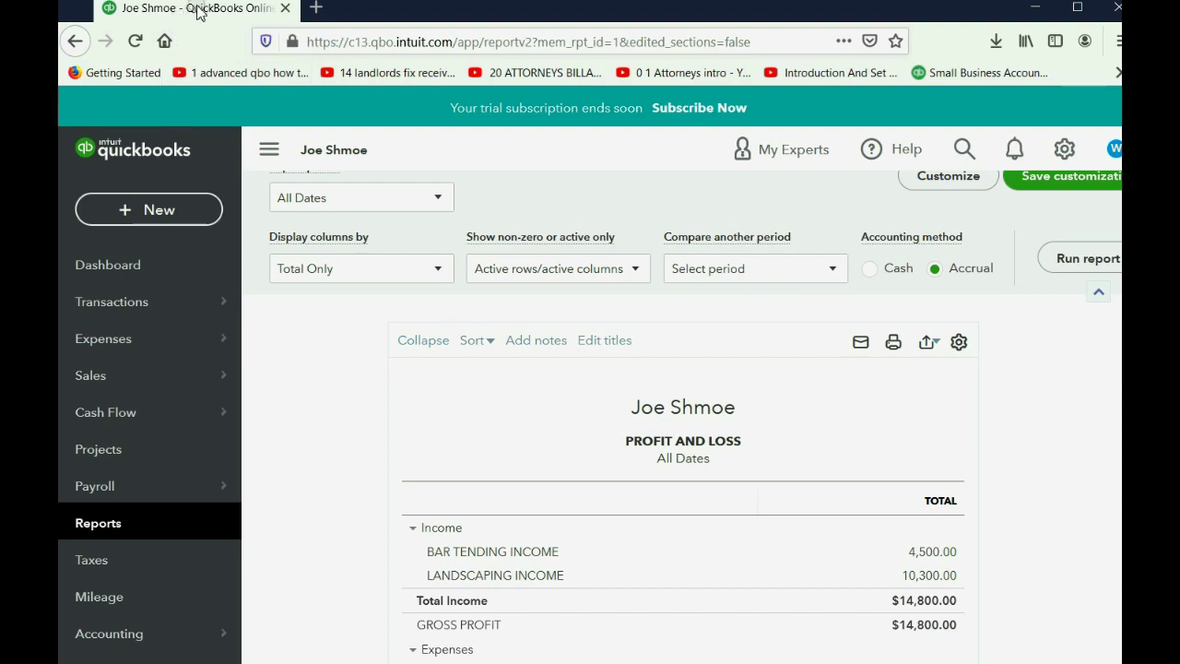
pyautogui.click(318, 8)
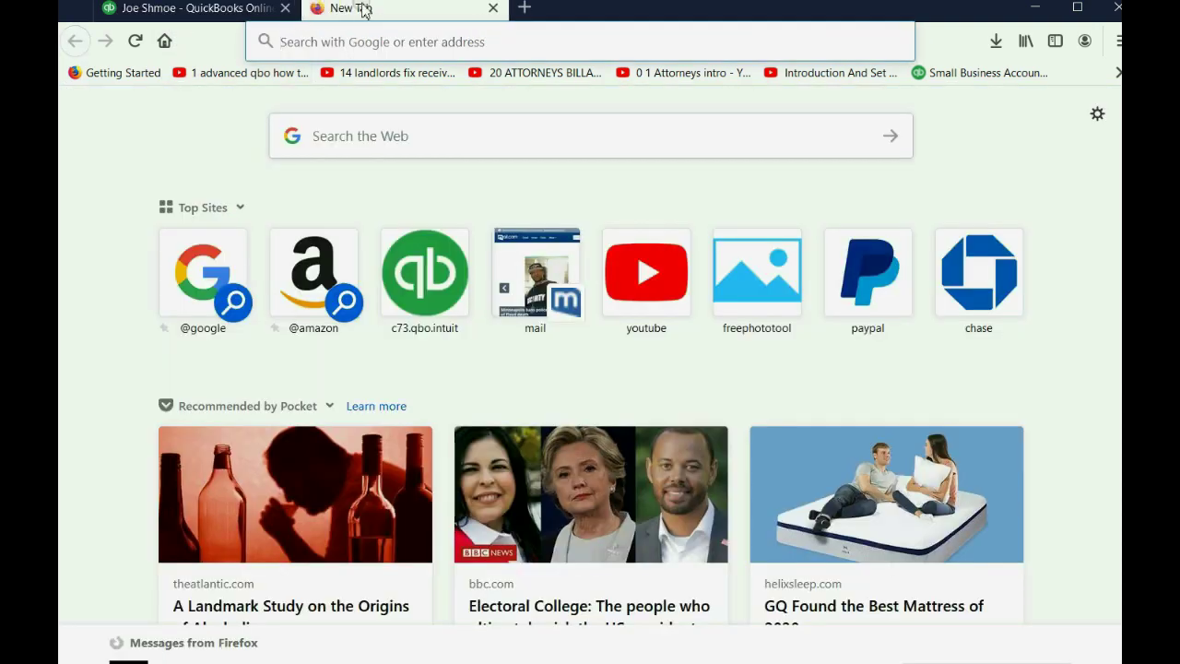
pyautogui.click(493, 11)
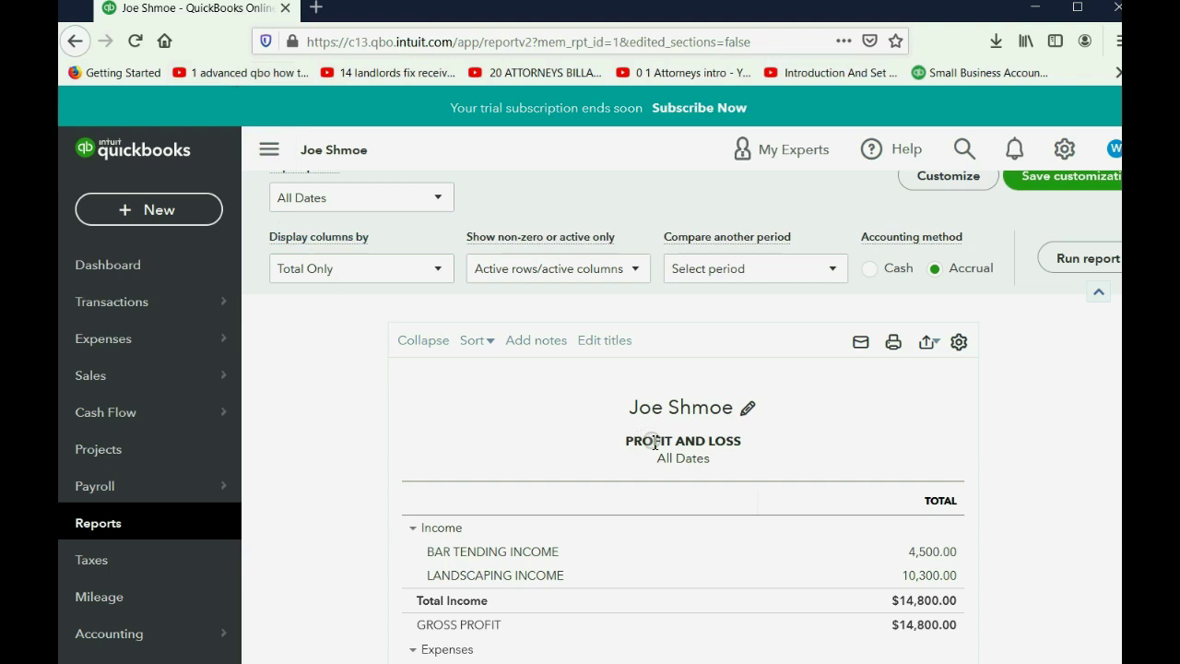
pyautogui.click(438, 198)
pyautogui.click(439, 199)
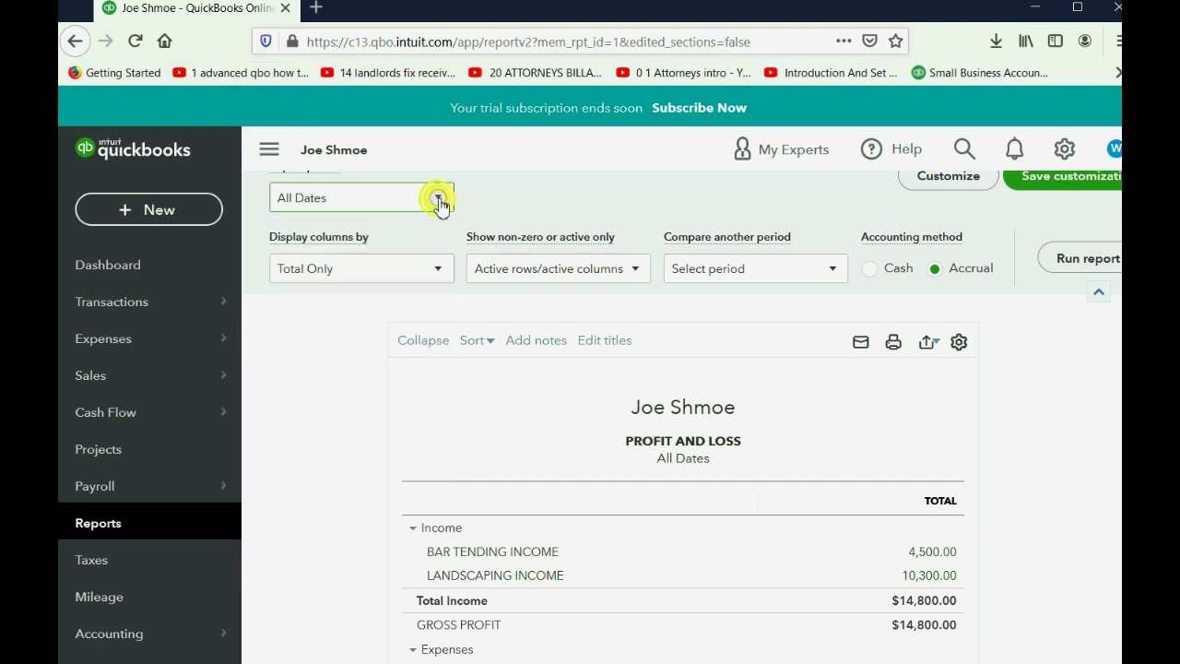
# Step: Duplicate the Profit and Loss report into a second browser tab and switch between the two copies to compare them
pyautogui.rightClick(171, 19)
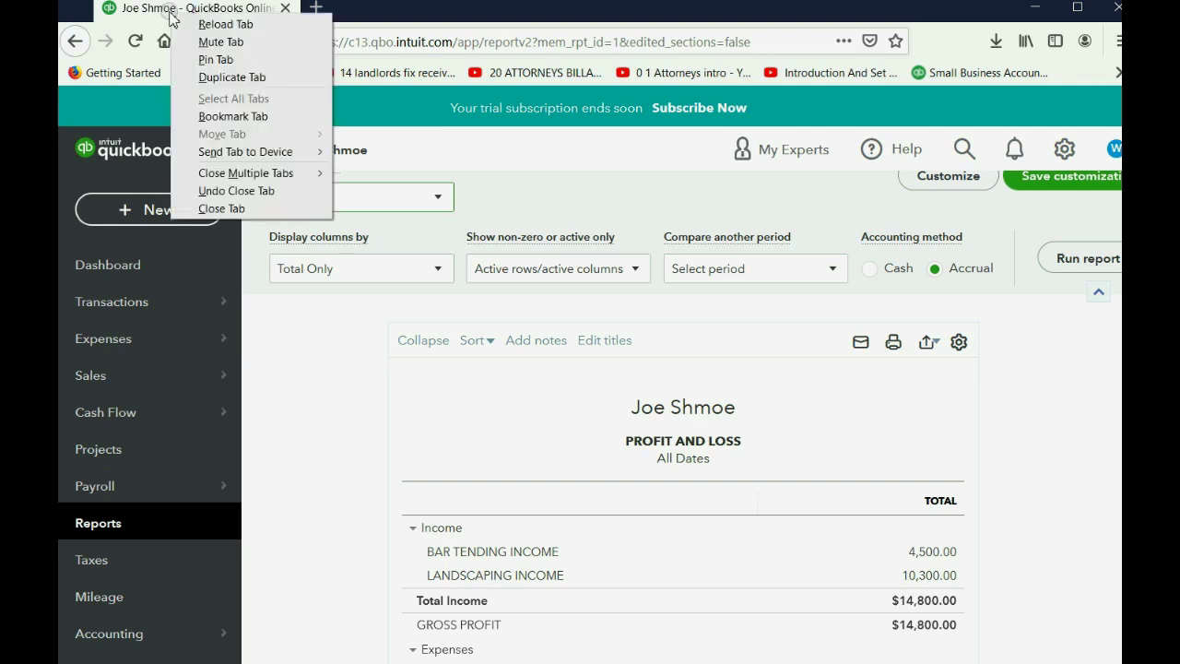
pyautogui.click(191, 76)
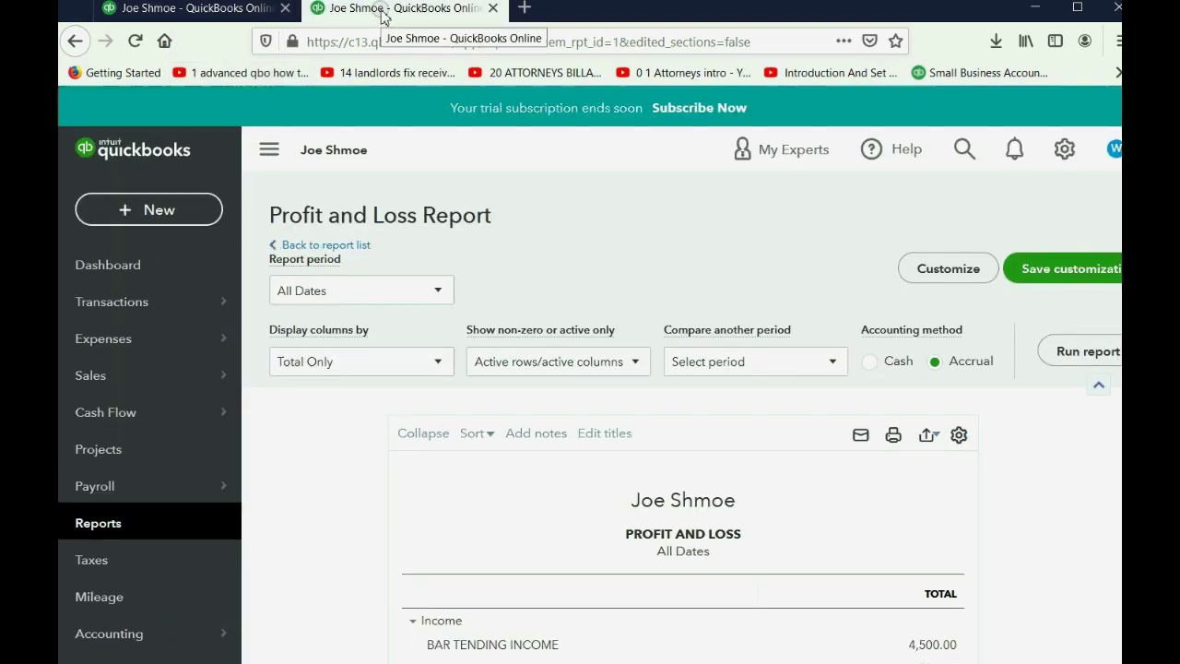
pyautogui.click(237, 11)
pyautogui.click(356, 11)
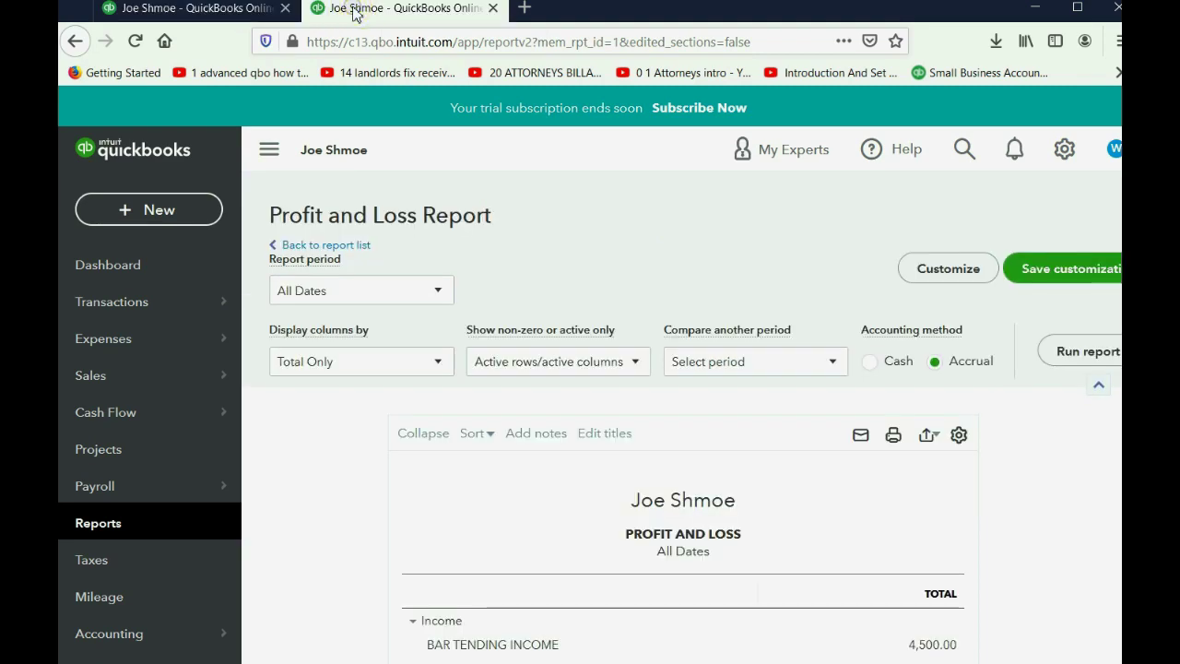
pyautogui.click(258, 11)
pyautogui.click(336, 11)
pyautogui.click(232, 11)
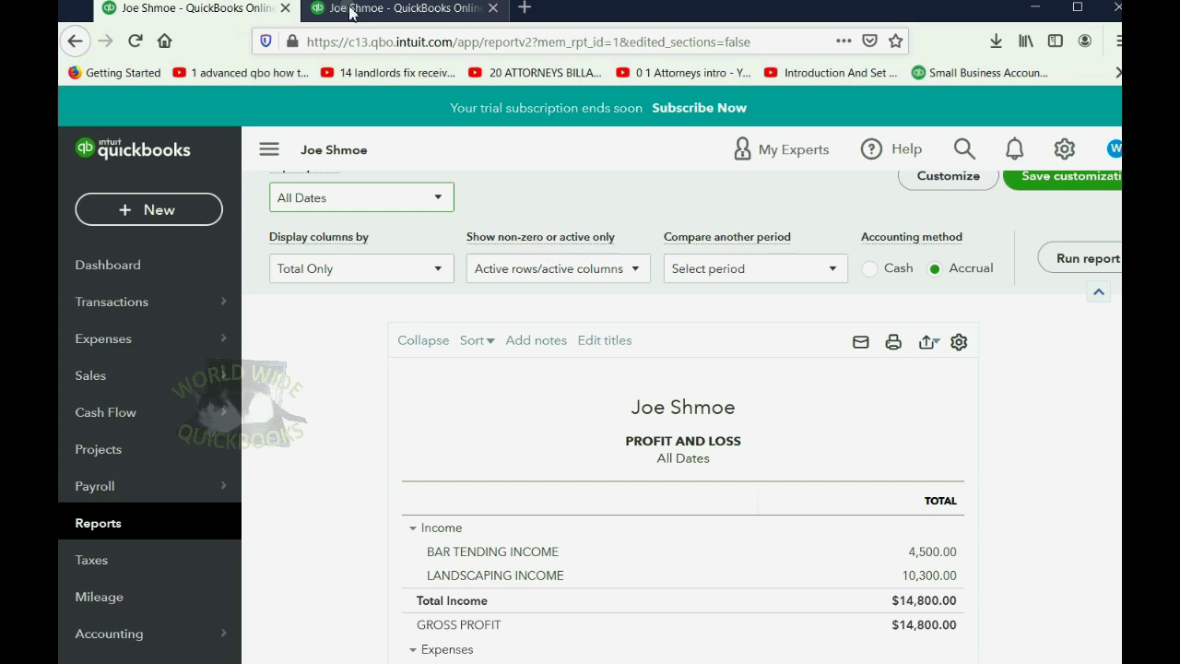
pyautogui.click(354, 11)
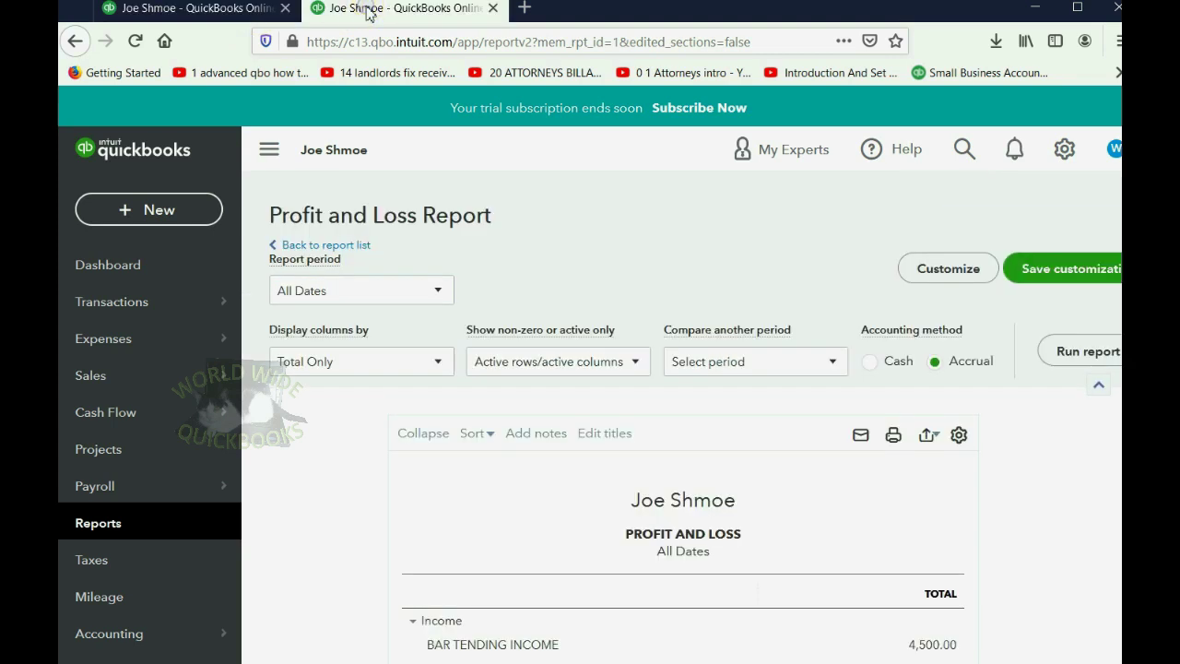
pyautogui.click(222, 11)
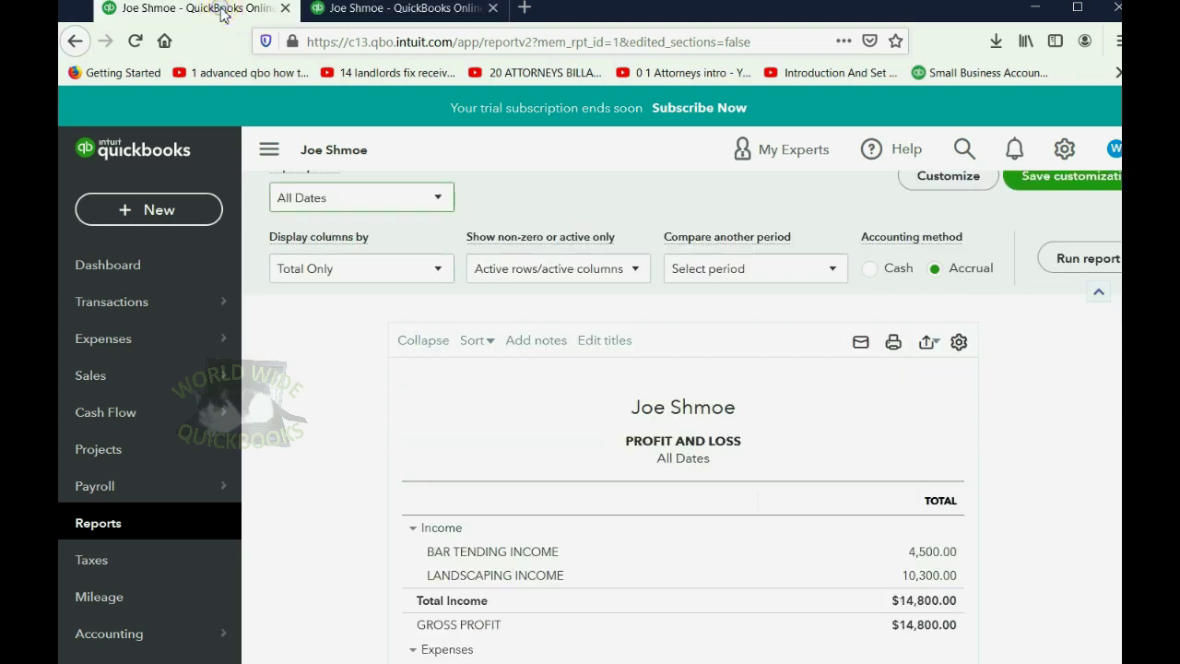
# Step: Collapse the navigation sidebar in both copies of the Profit and Loss report
pyautogui.click(269, 151)
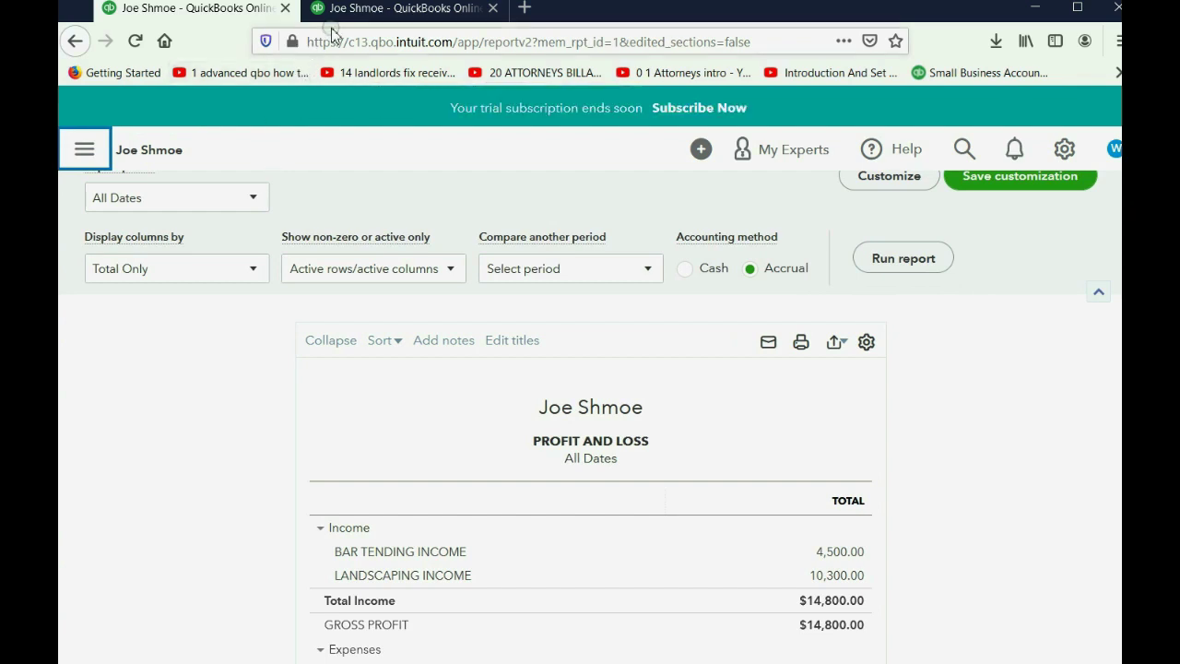
pyautogui.click(359, 12)
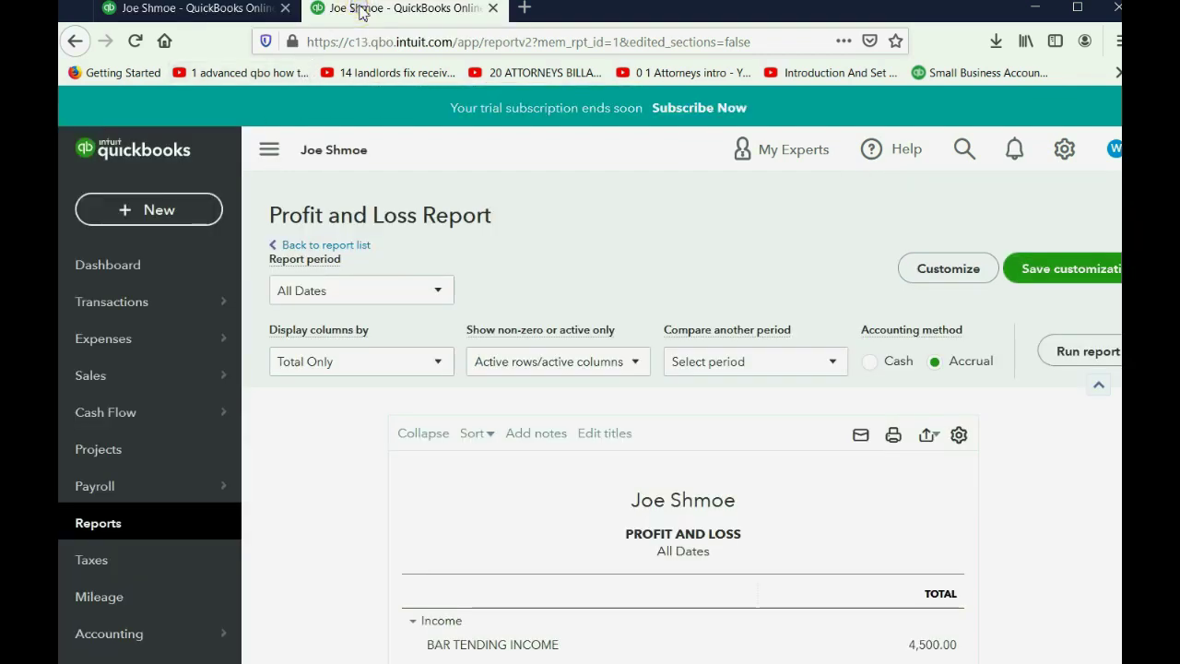
pyautogui.click(268, 150)
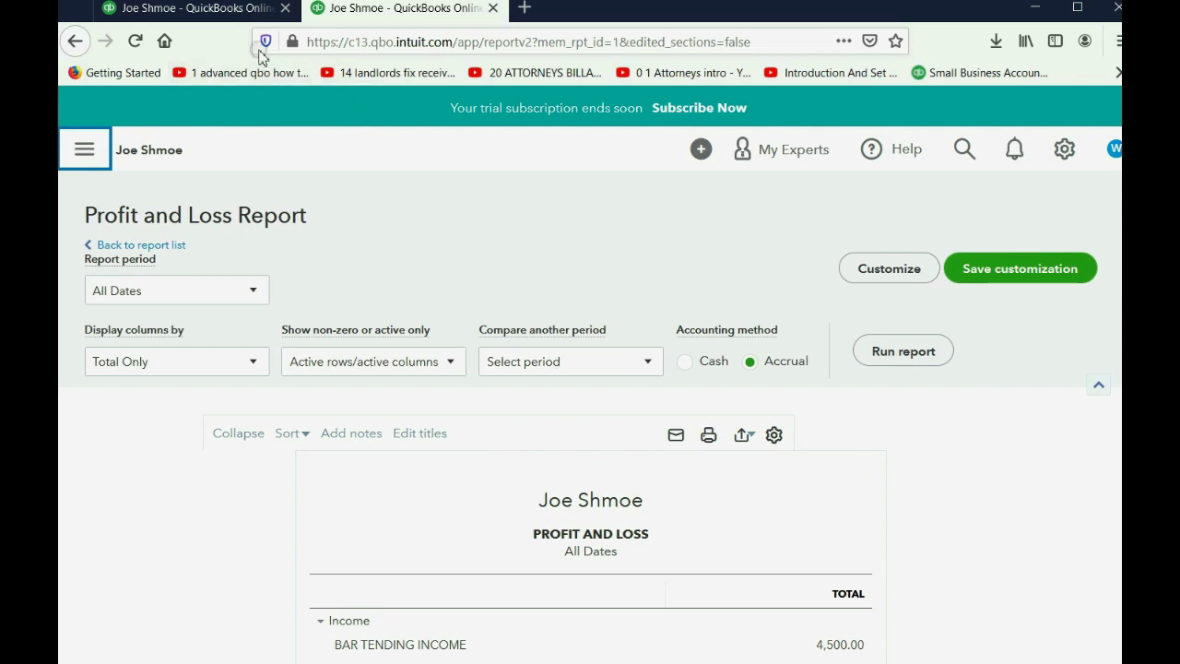
# Step: In the original Profit and Loss report, set a custom report period starting on 01/01/2021
pyautogui.click(198, 9)
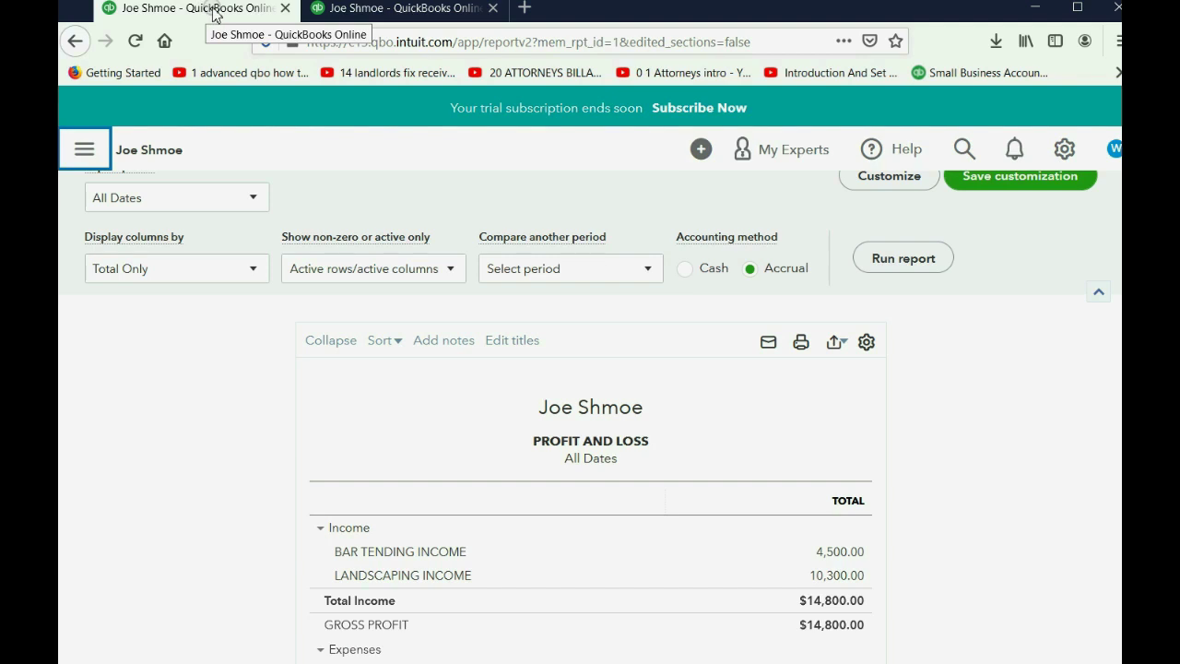
pyautogui.click(255, 199)
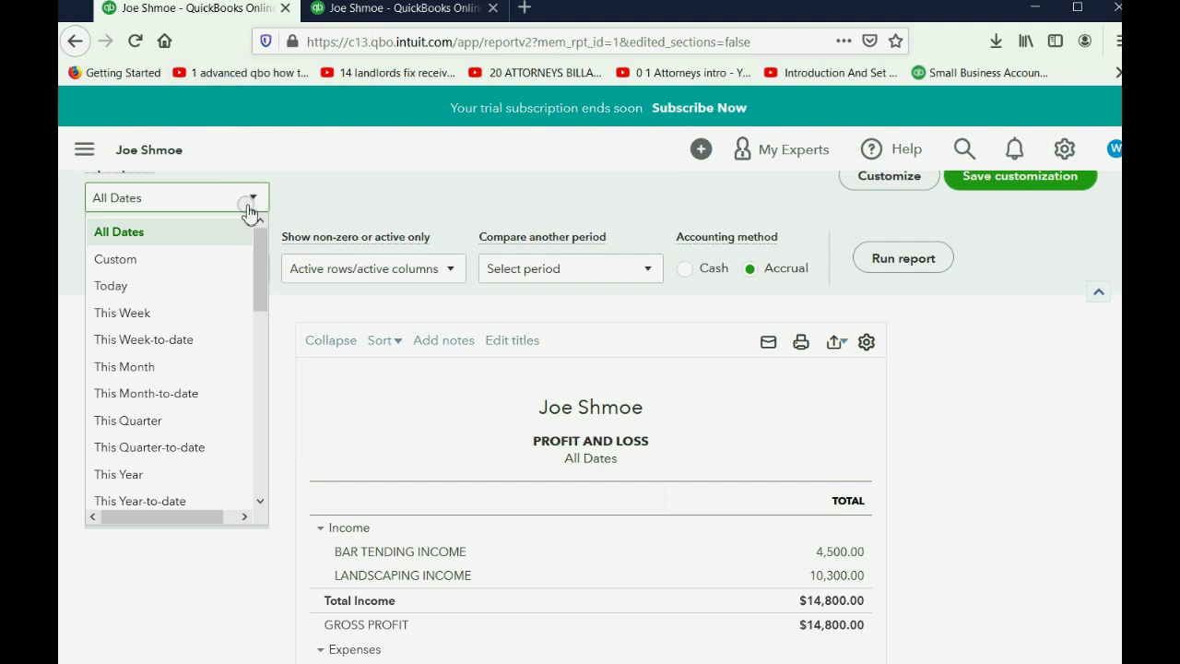
pyautogui.click(203, 261)
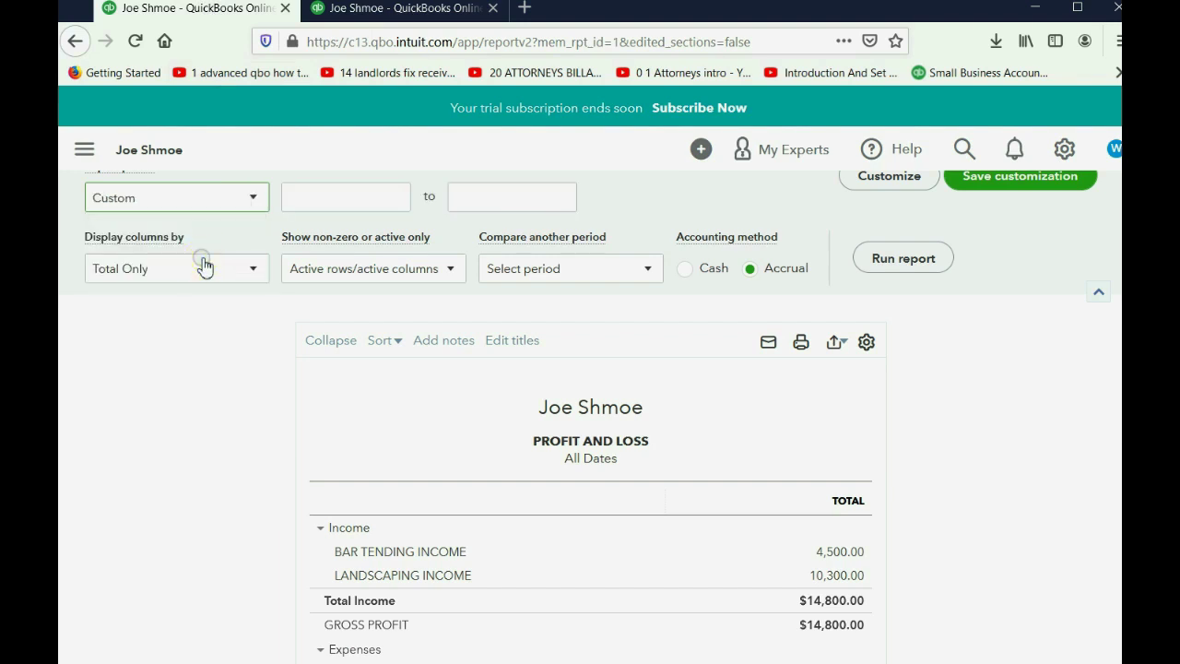
pyautogui.click(403, 197)
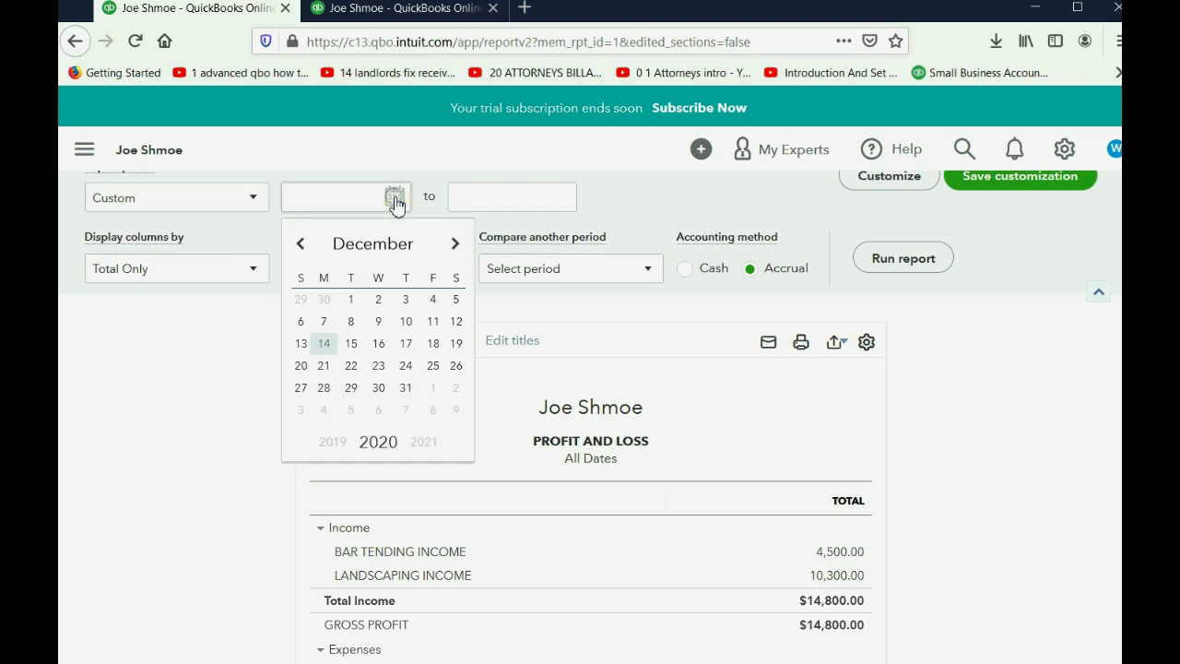
pyautogui.click(454, 242)
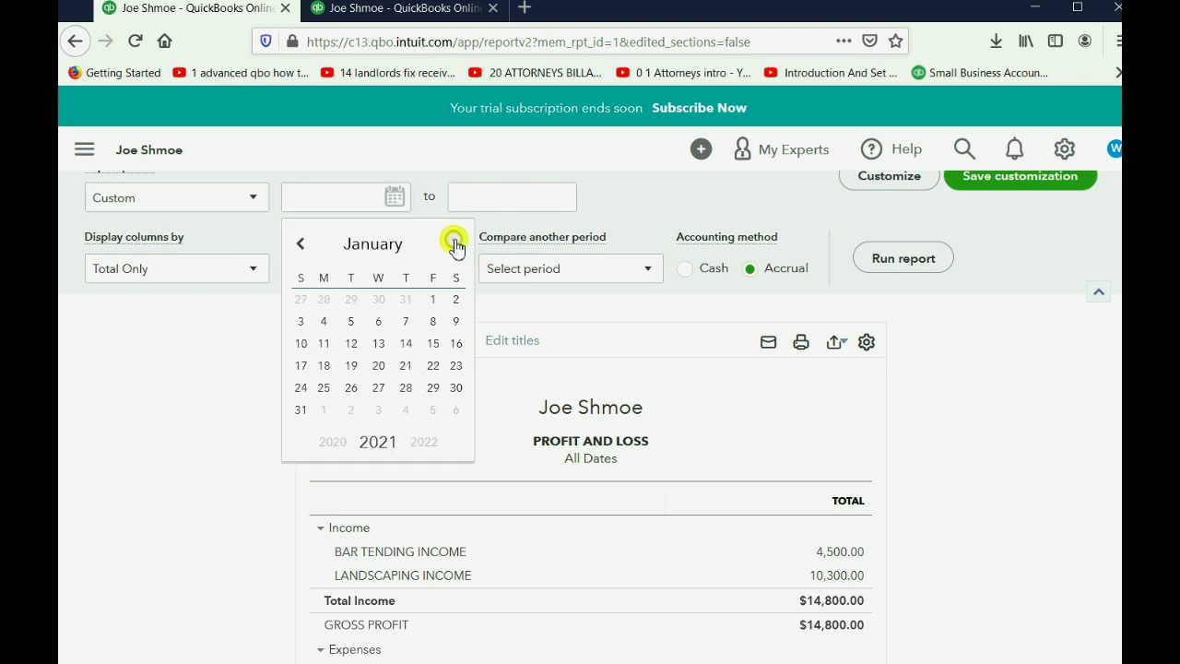
pyautogui.click(433, 301)
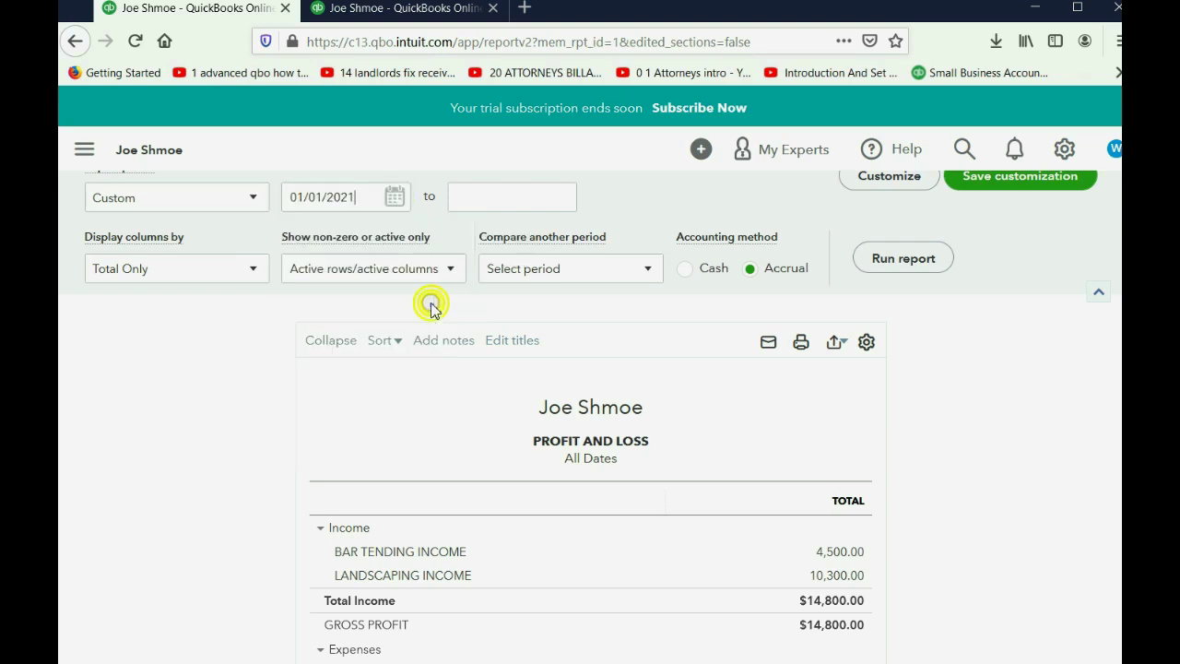
# Step: Set the report period's end date to 02/28/2021, run the report and review its totals
pyautogui.click(561, 205)
pyautogui.click(622, 245)
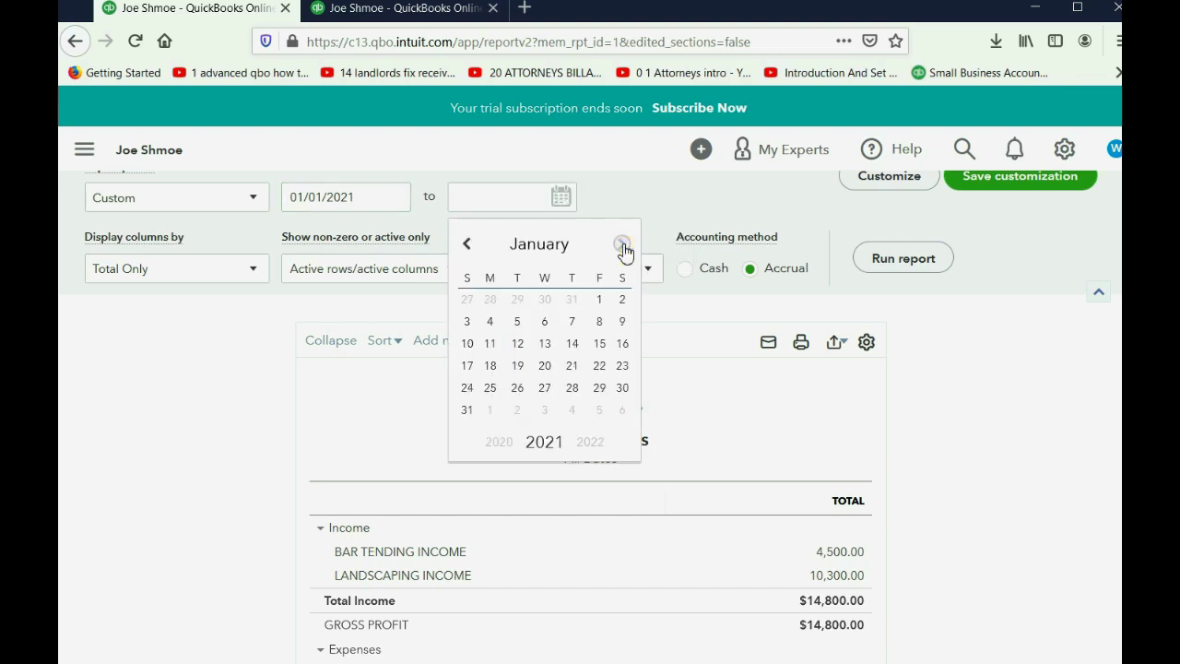
pyautogui.click(622, 245)
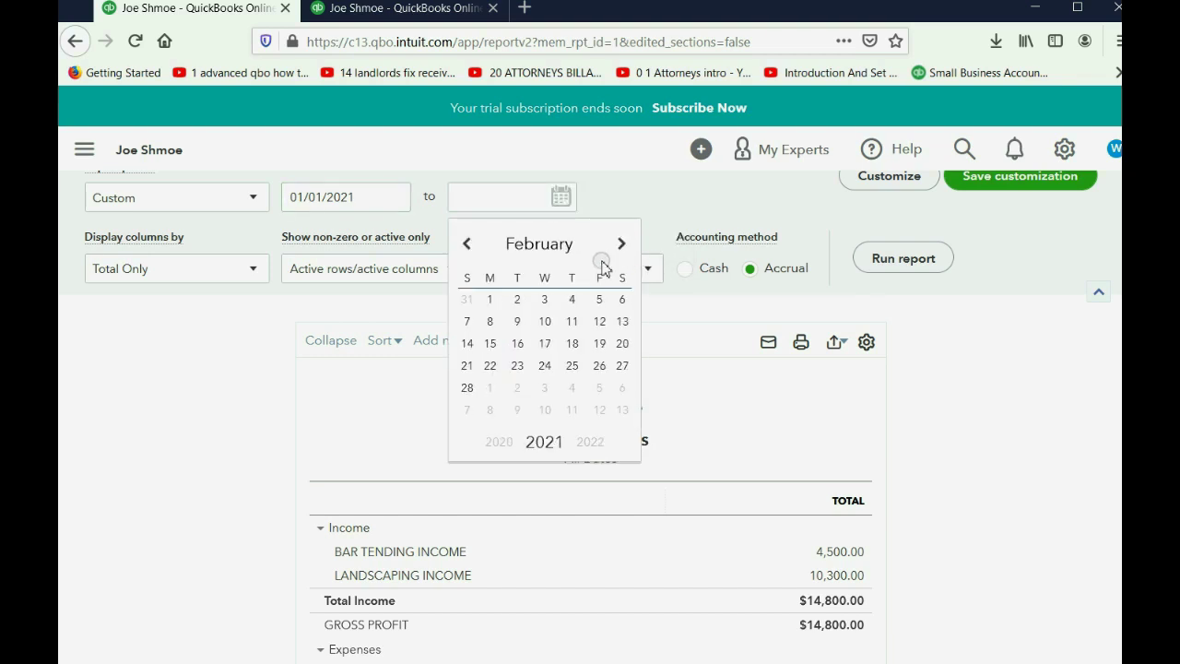
pyautogui.click(468, 389)
pyautogui.click(892, 261)
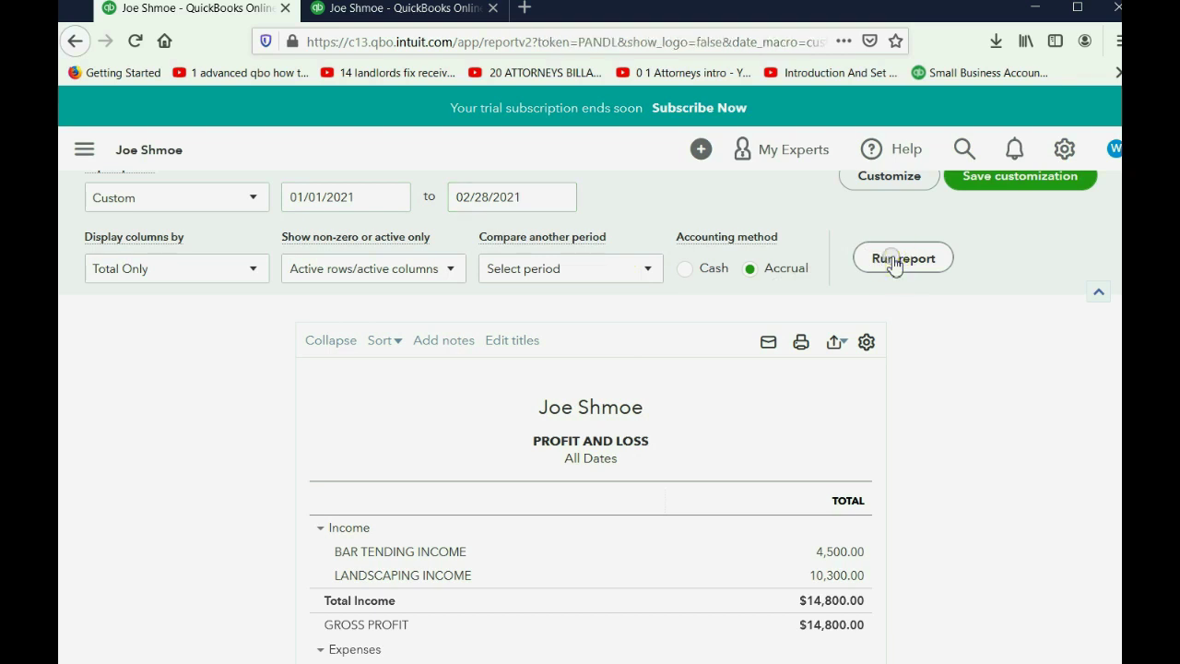
pyautogui.scroll(-2, 903, 368)
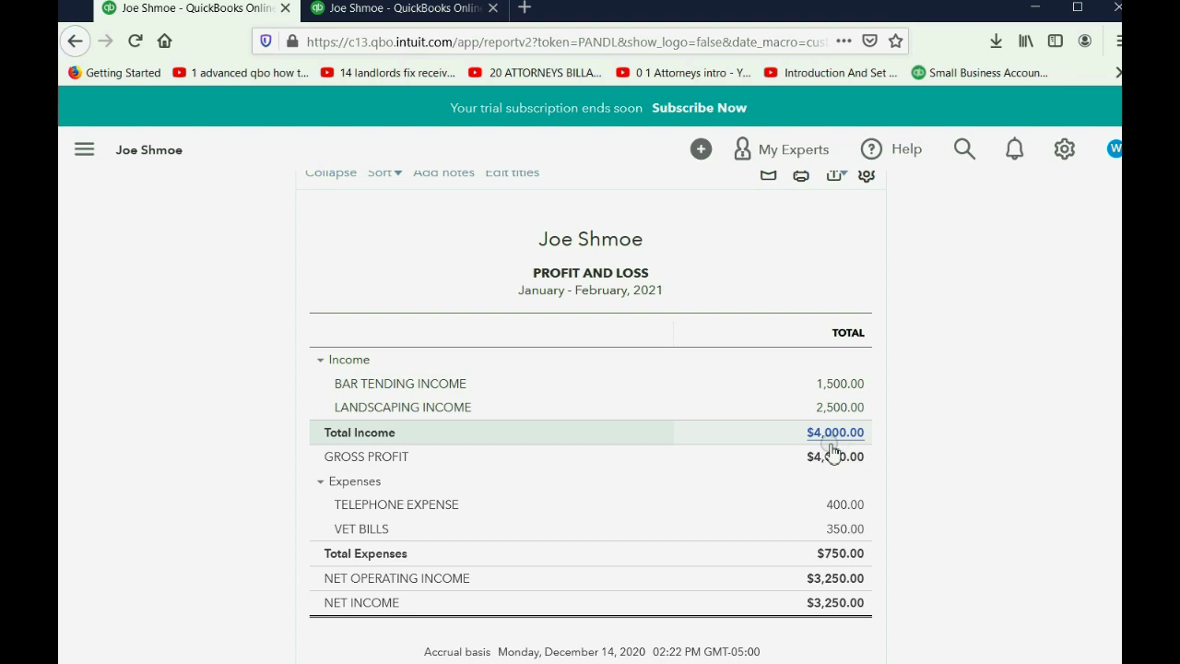
pyautogui.click(830, 533)
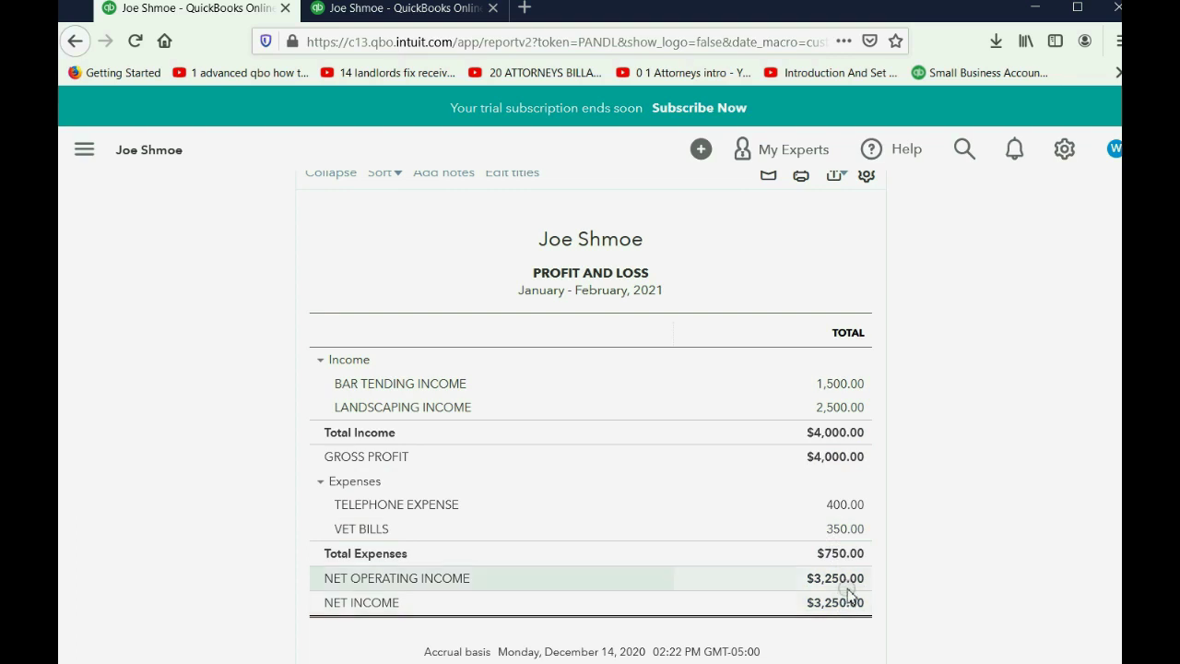
# Step: In the second copy of the Profit and Loss report, set a custom report period starting on 03/01/2021
pyautogui.click(405, 11)
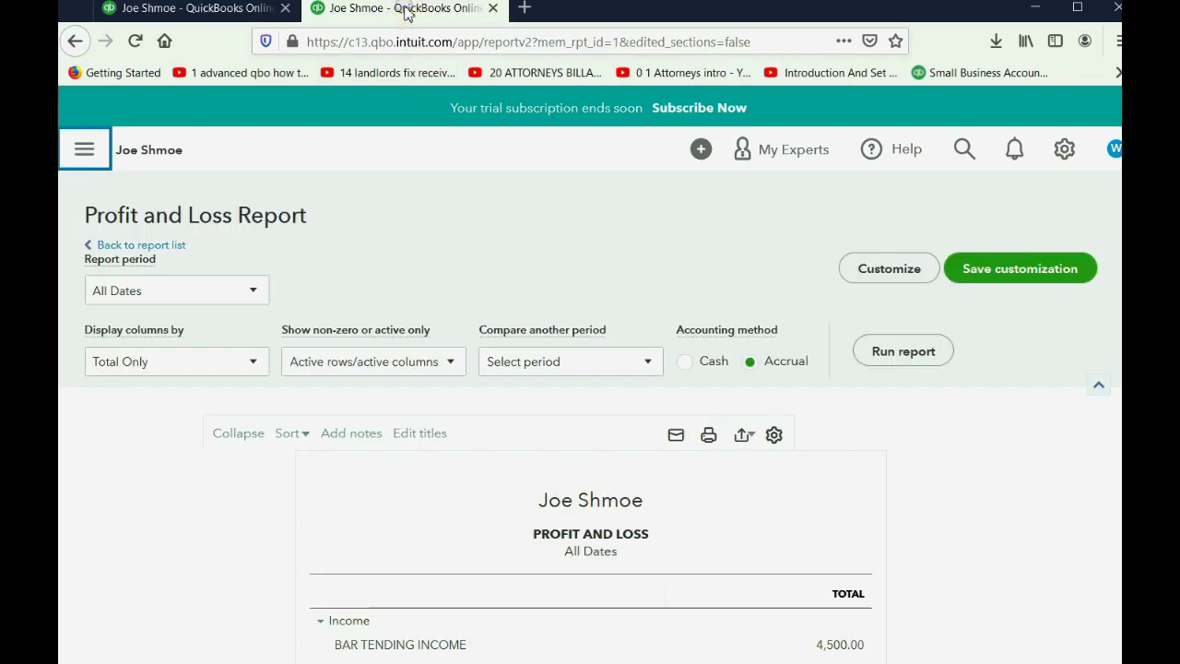
pyautogui.scroll(-2, 489, 194)
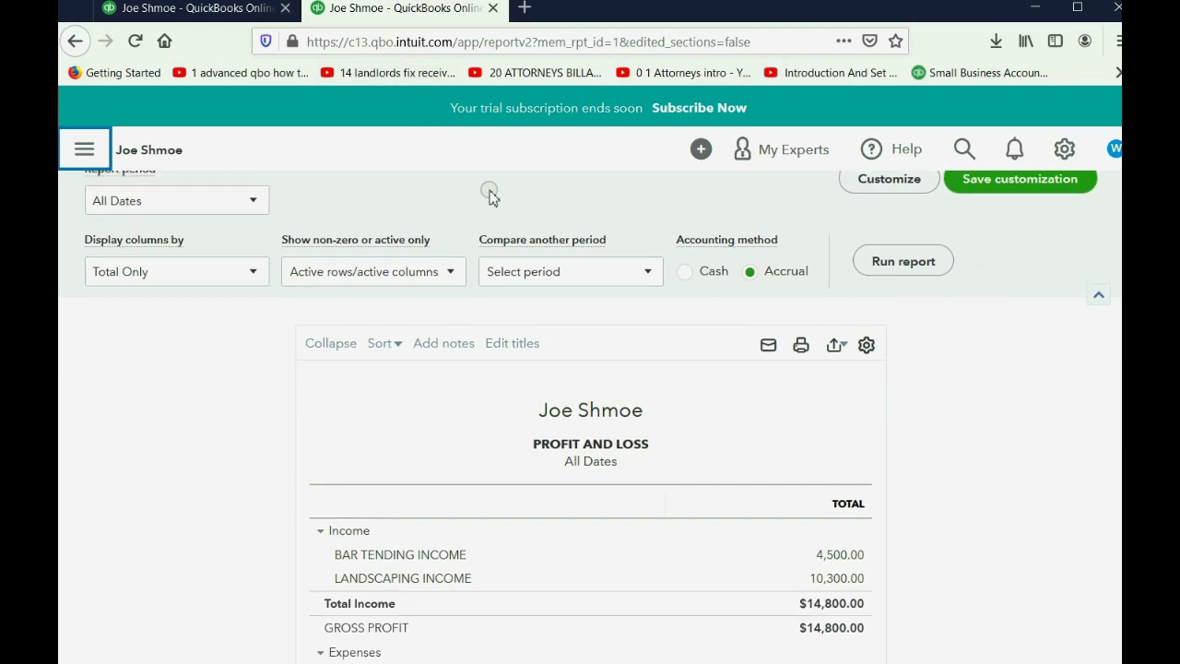
pyautogui.scroll(2, 490, 192)
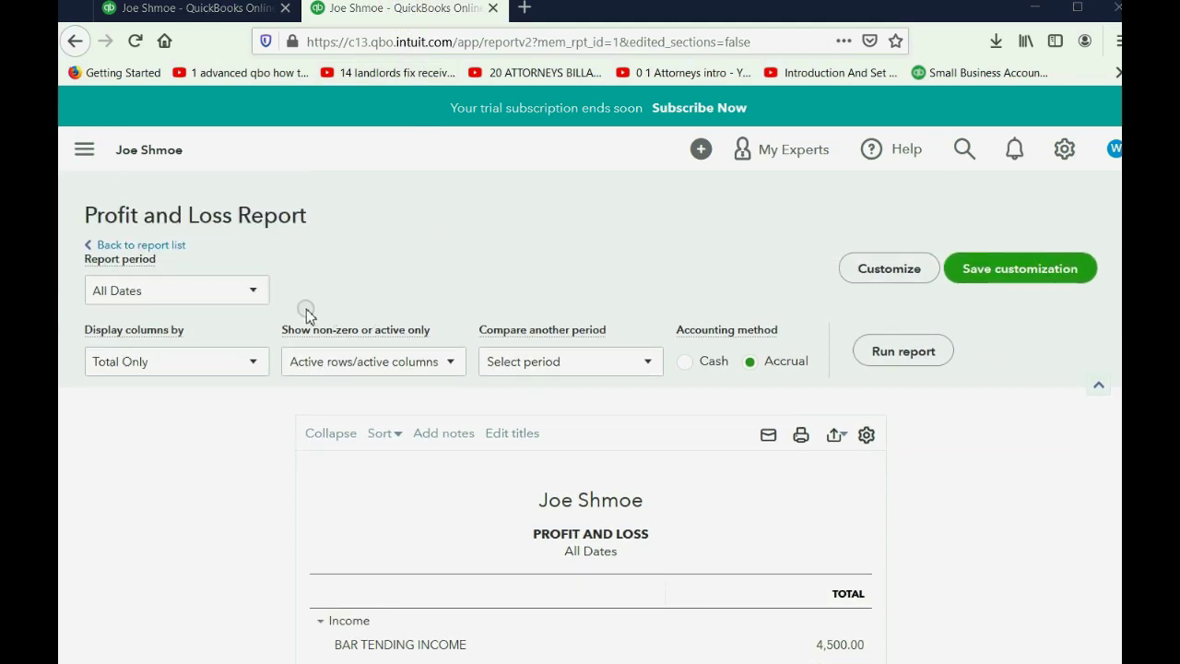
pyautogui.click(255, 300)
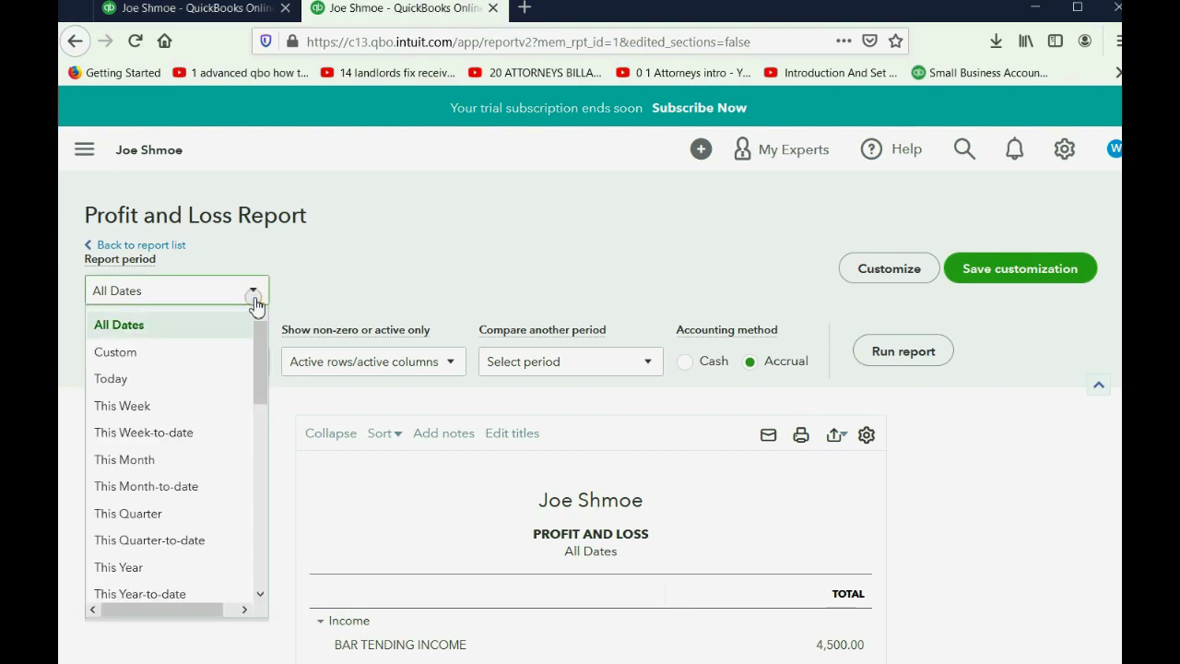
pyautogui.click(180, 355)
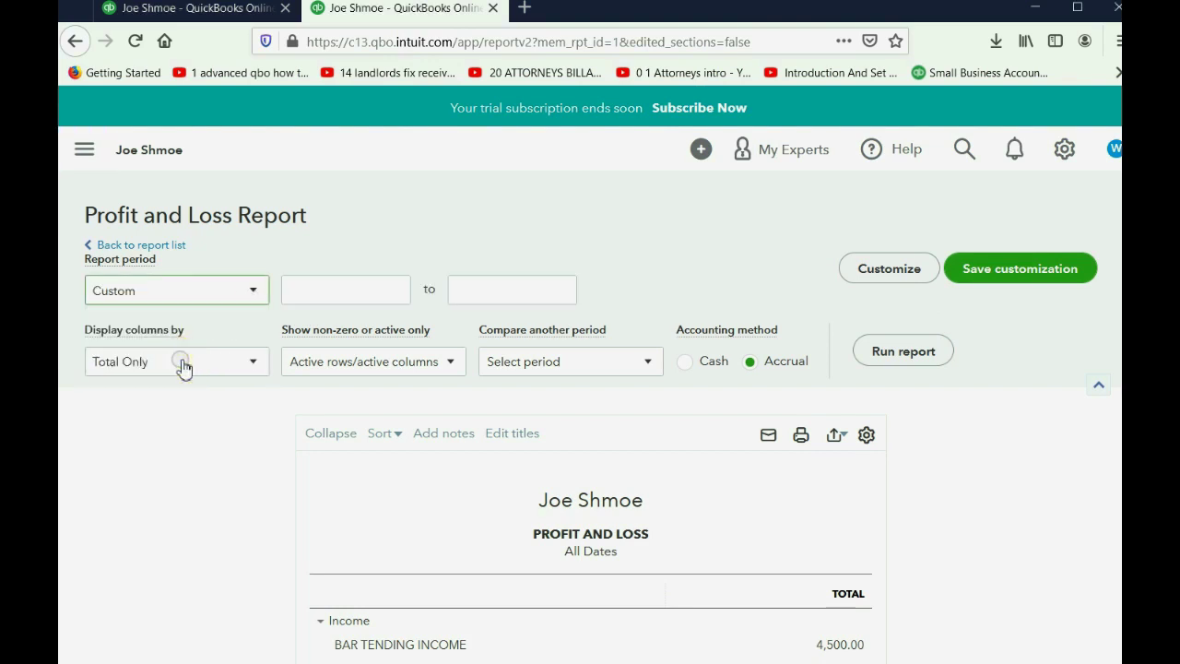
pyautogui.click(397, 291)
pyautogui.click(455, 340)
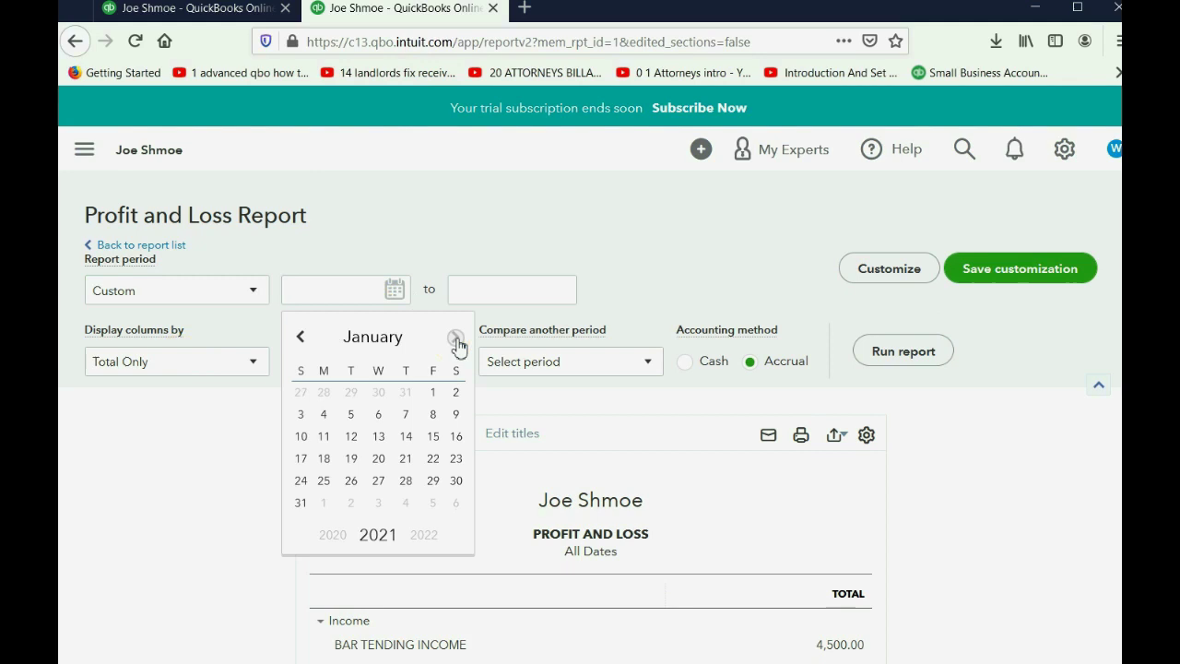
pyautogui.click(455, 337)
pyautogui.click(456, 338)
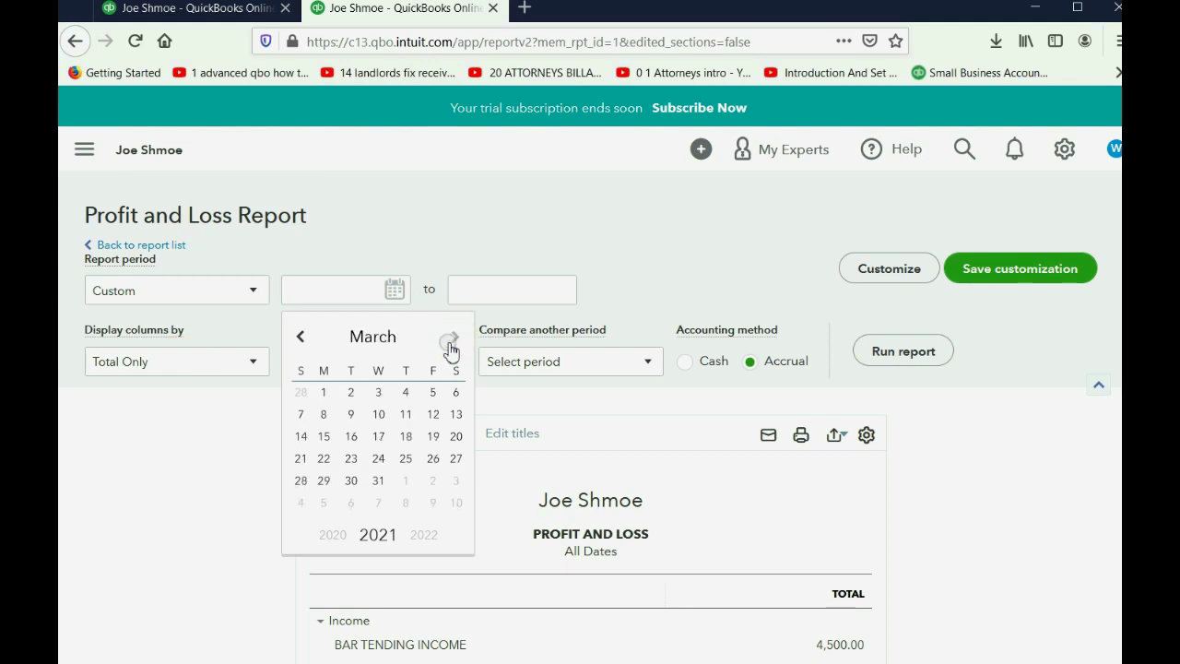
pyautogui.click(324, 394)
# Step: Set the second copy's end date to 04/30/2021, run the report and review its totals
pyautogui.click(561, 290)
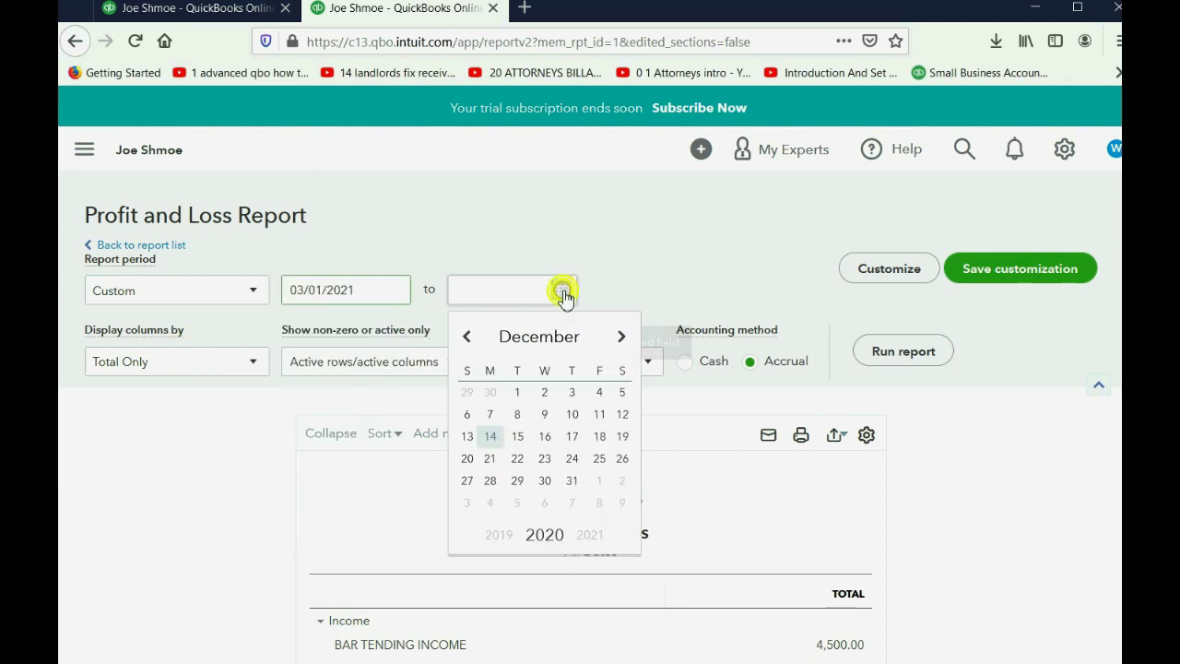
pyautogui.click(622, 332)
pyautogui.click(622, 332)
pyautogui.click(623, 332)
pyautogui.click(622, 336)
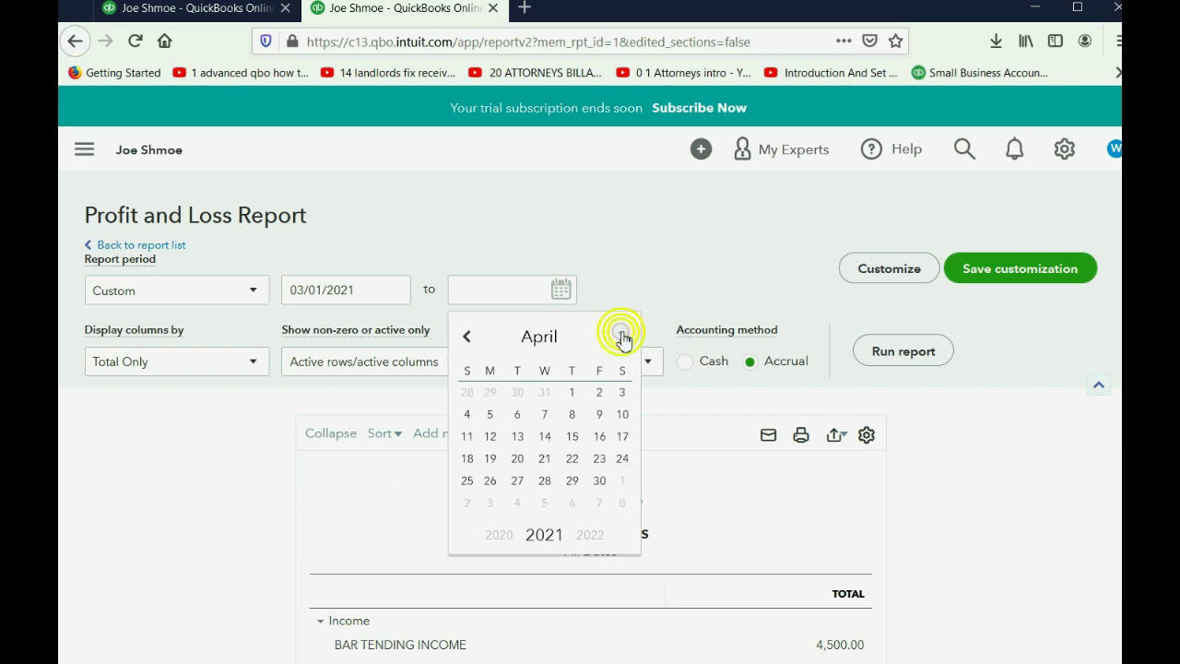
pyautogui.click(599, 480)
pyautogui.click(911, 354)
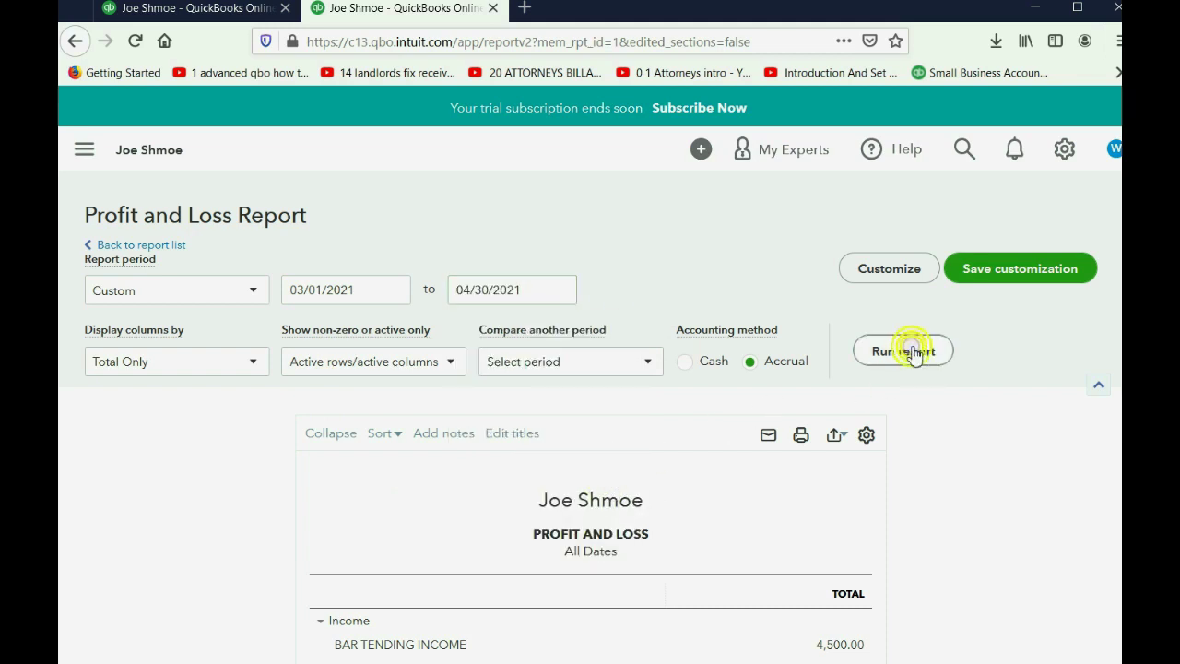
pyautogui.scroll(-3, 905, 364)
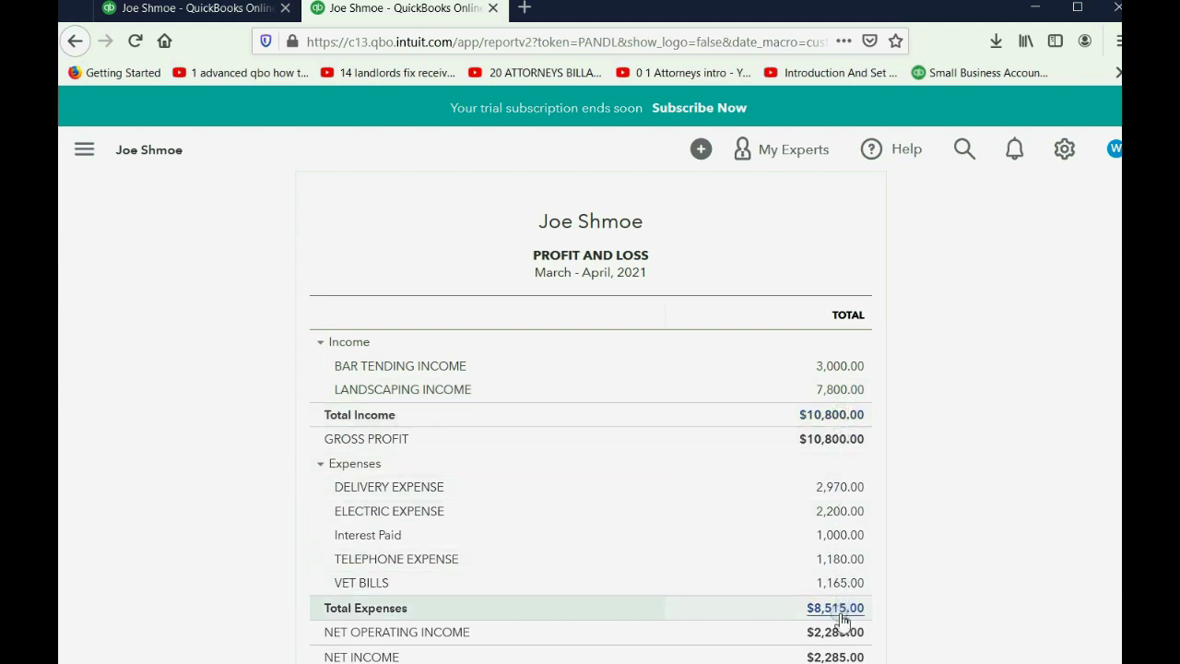
# Step: Compare the income, expense and net income figures of the January–February and March–April 2021 Profit and Loss reports
pyautogui.click(247, 17)
pyautogui.click(364, 13)
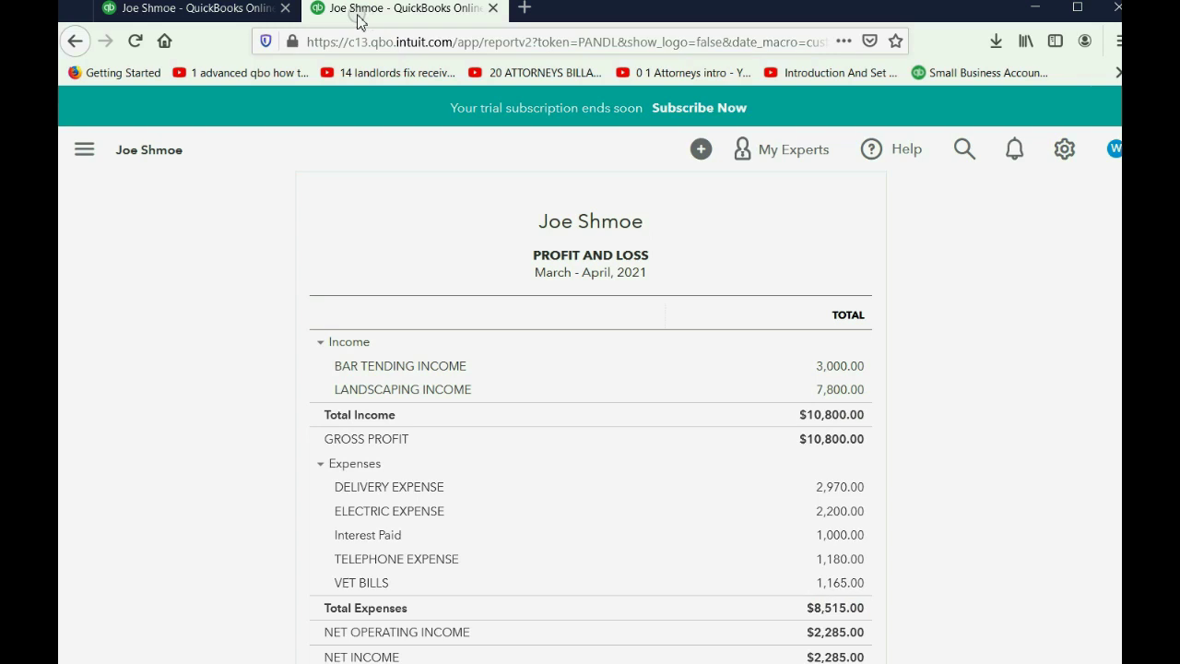
pyautogui.click(237, 17)
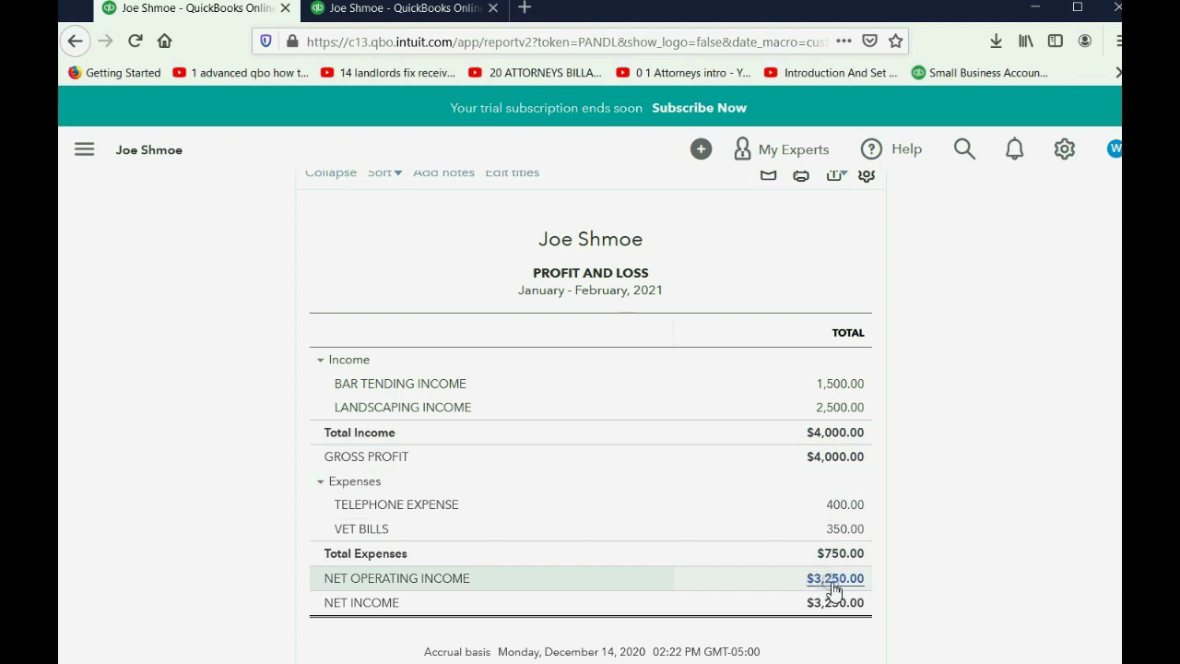
pyautogui.click(385, 11)
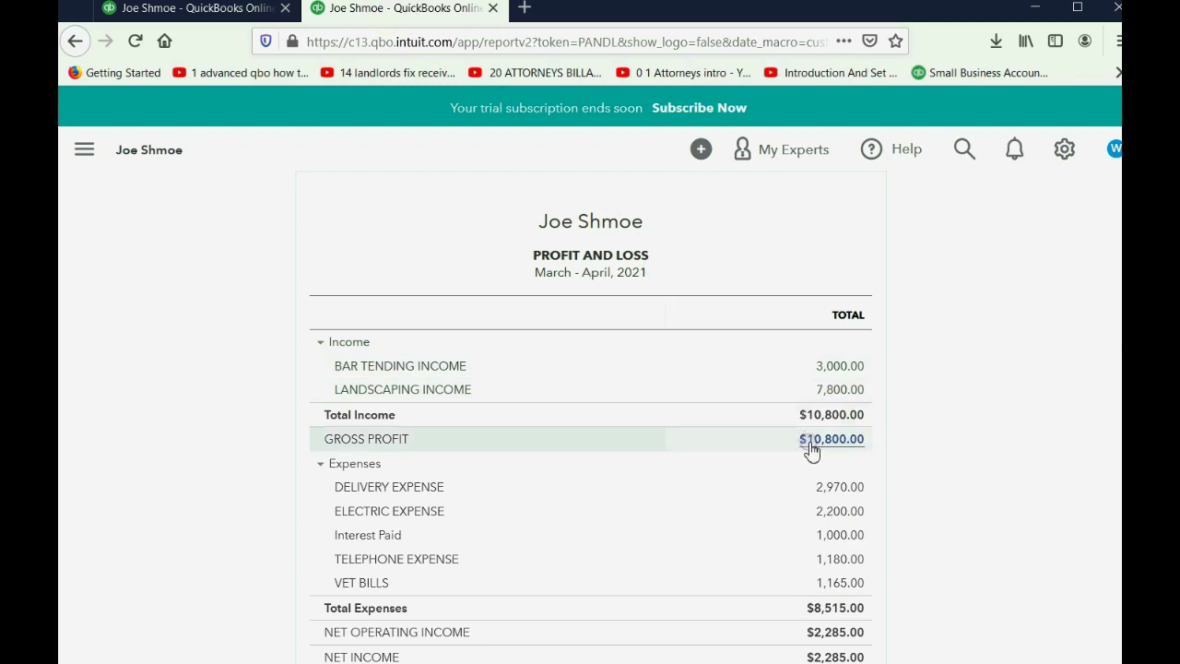
pyautogui.click(847, 439)
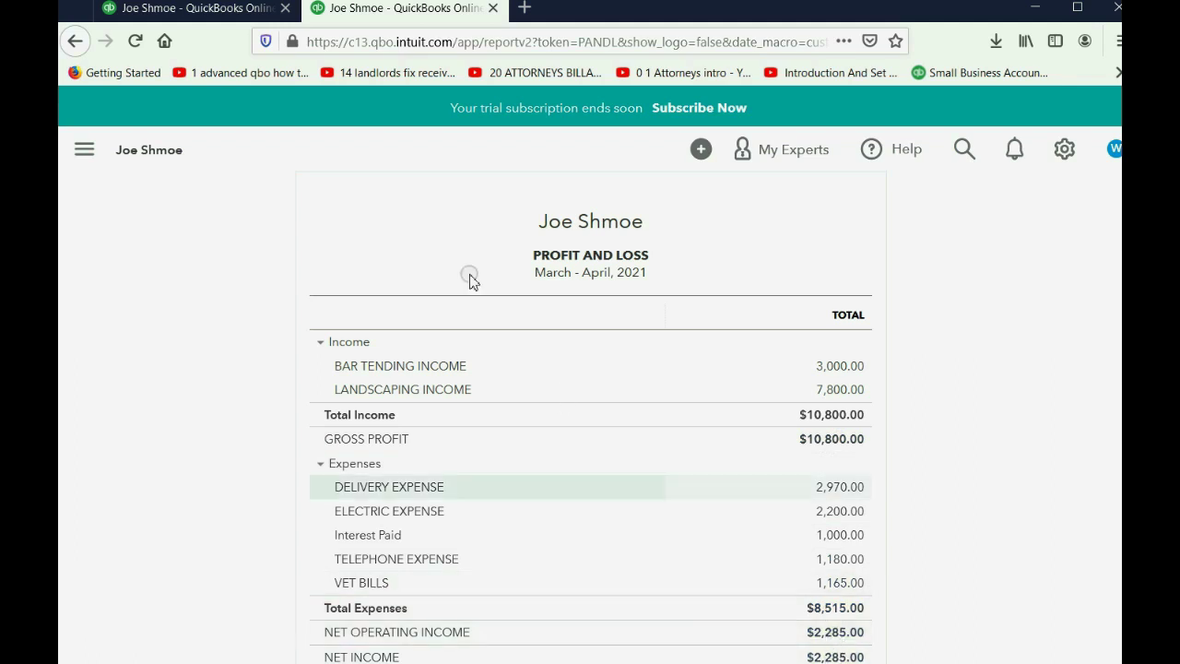
pyautogui.click(238, 17)
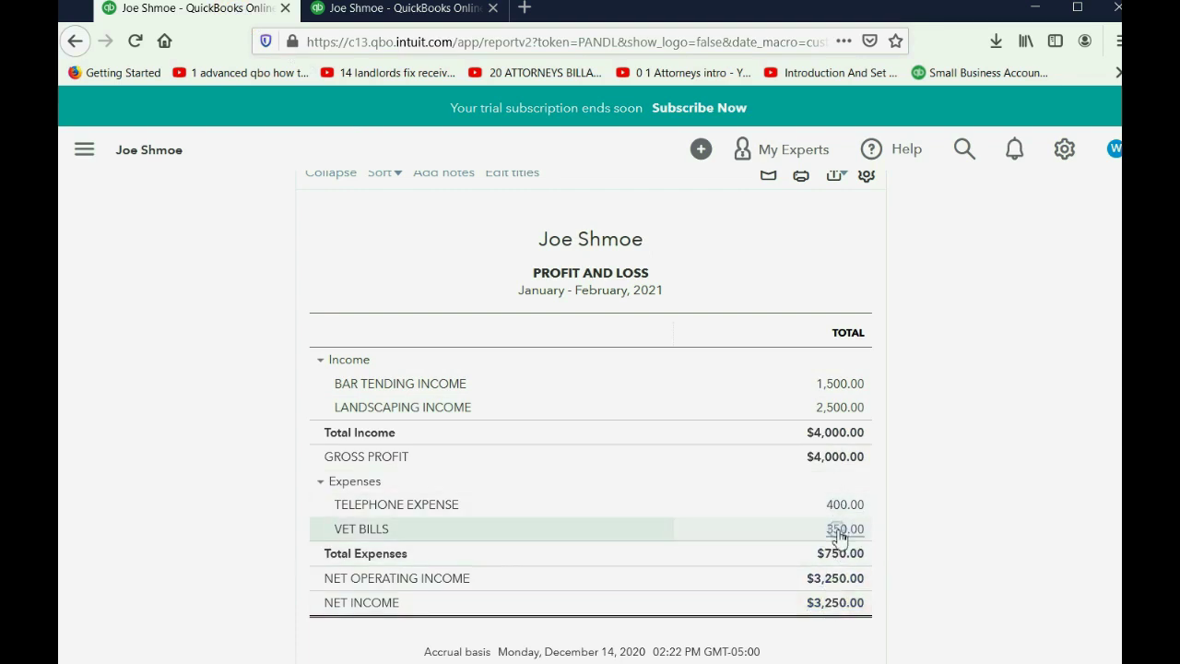
pyautogui.click(409, 11)
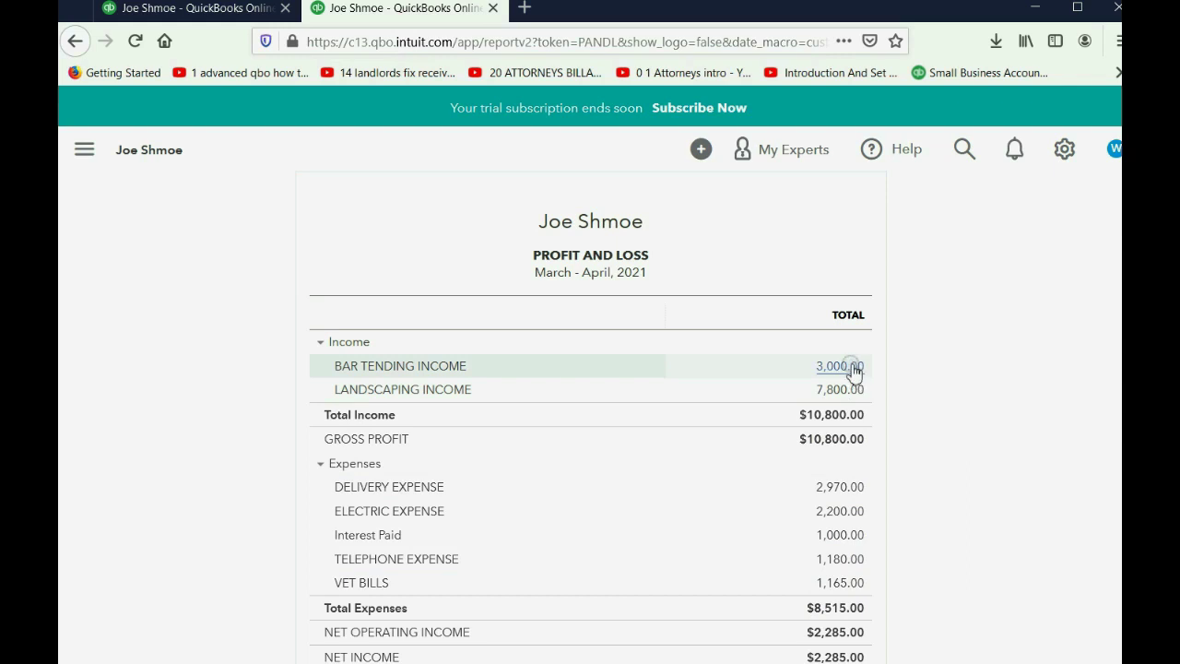
pyautogui.click(212, 11)
pyautogui.click(332, 15)
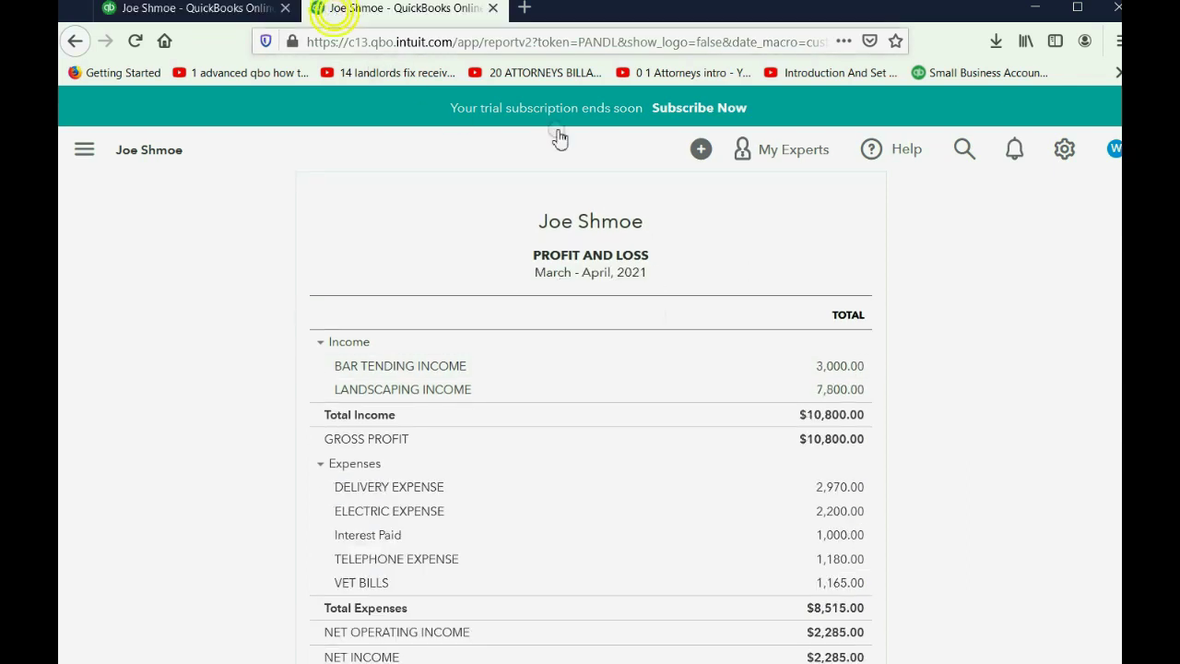
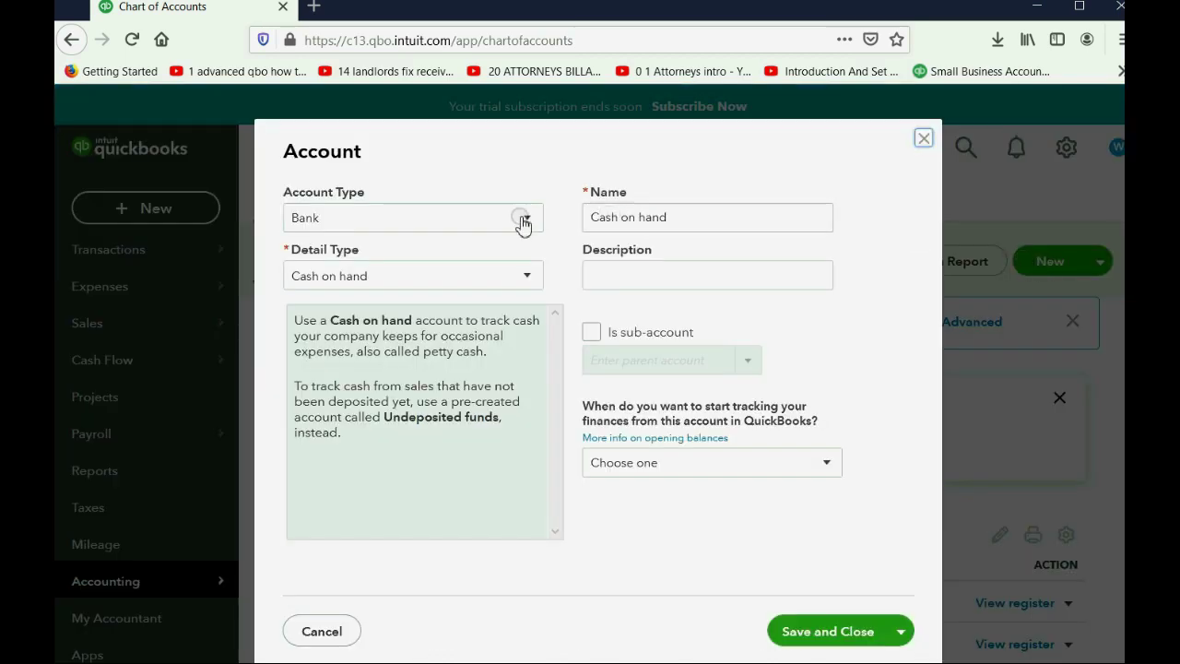
# Step: Set the new account's type to Other Income and its detail type to Other Miscellaneous Income
pyautogui.click(521, 221)
pyautogui.scroll(-1, 426, 346)
pyautogui.scroll(-2, 424, 347)
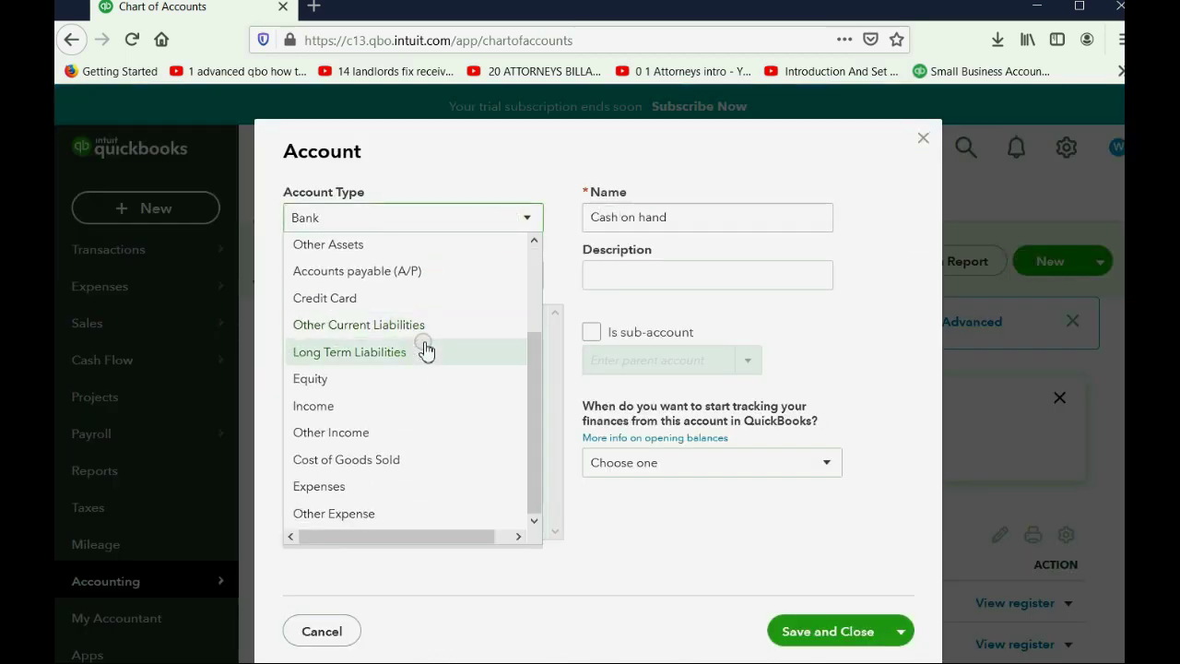
pyautogui.click(400, 435)
pyautogui.click(442, 273)
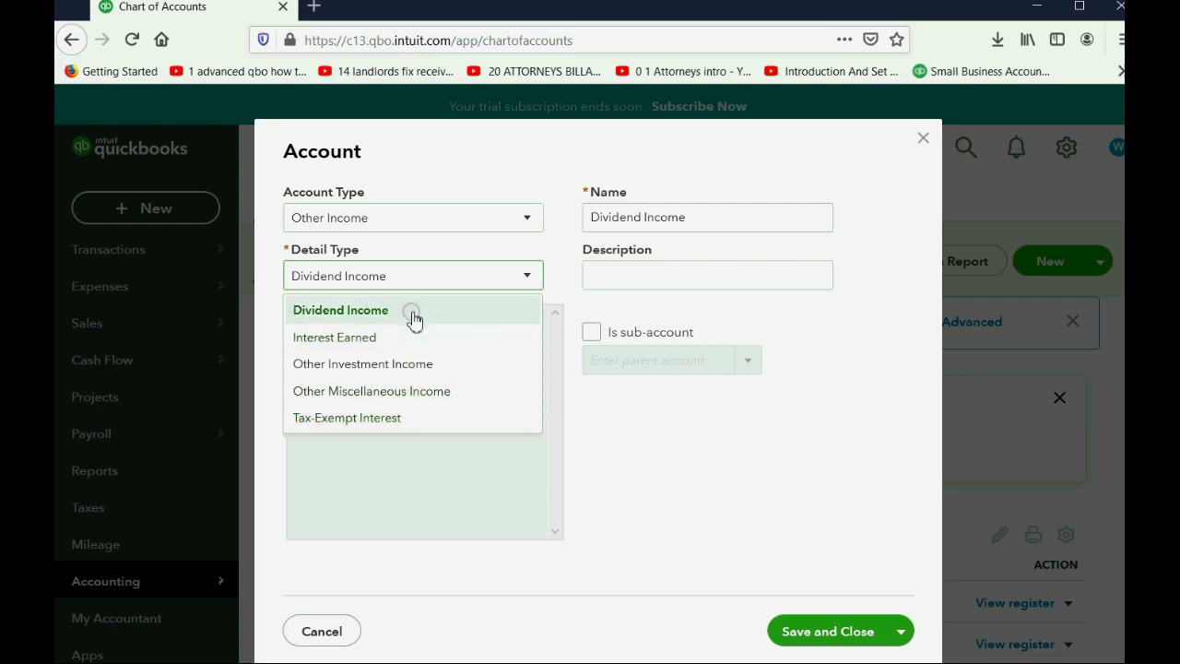
pyautogui.click(402, 394)
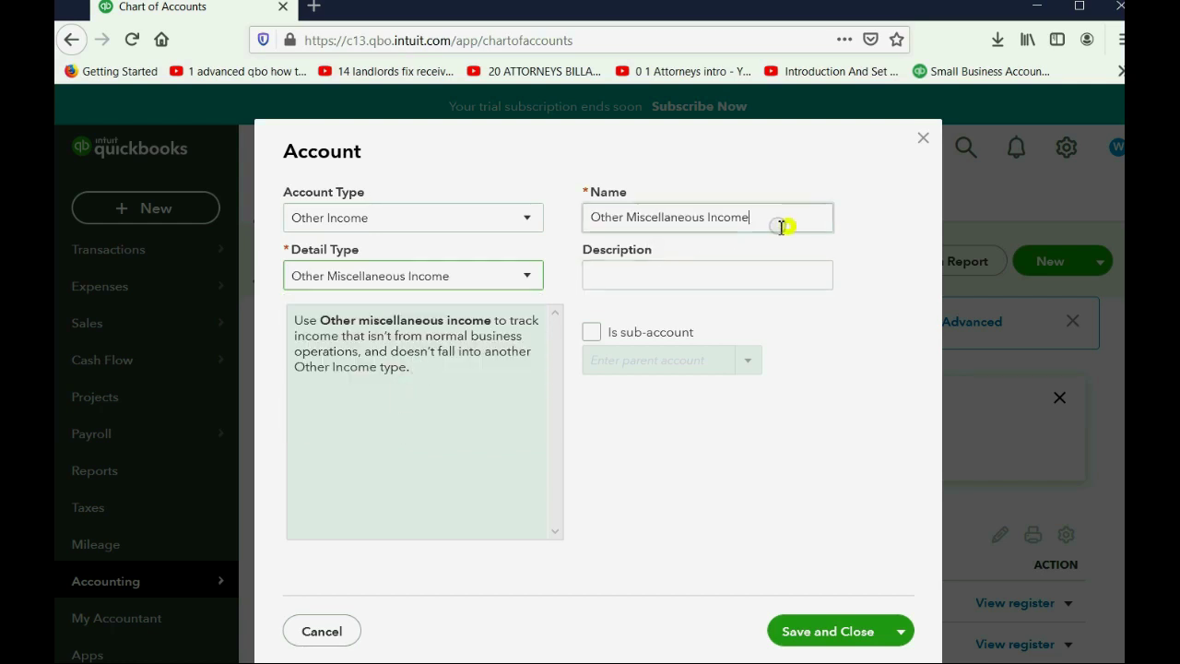
# Step: Name the new account GIFT INCOME and save it to the chart of accounts
pyautogui.moveTo(784, 225); pyautogui.dragTo(519, 211)
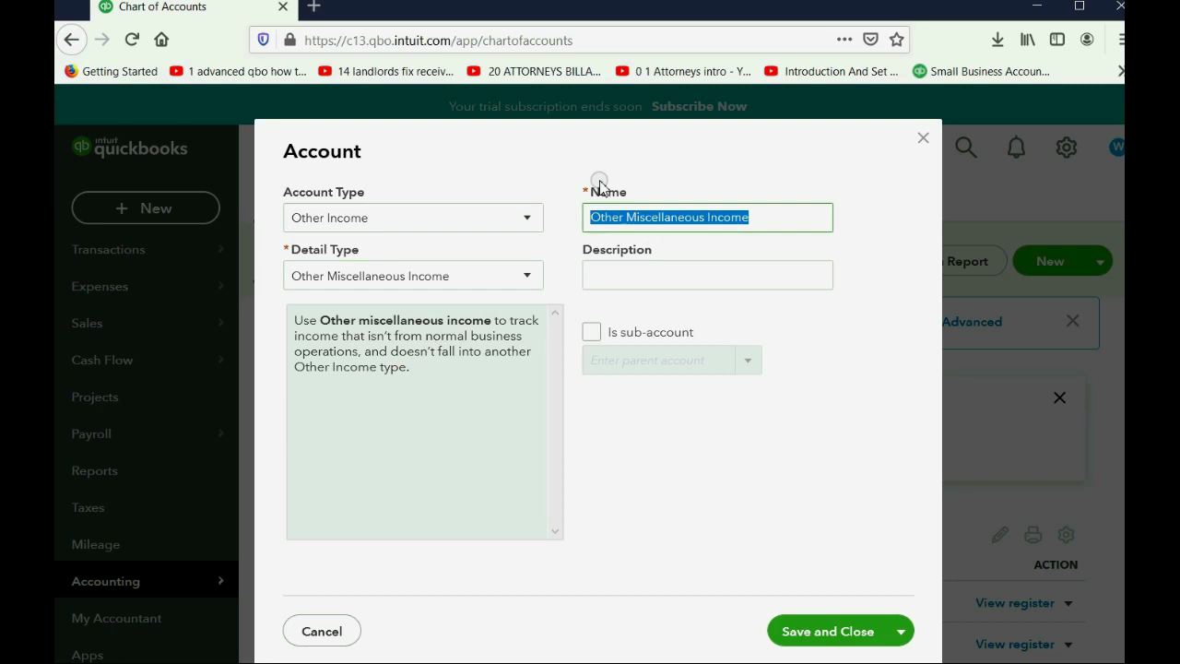
pyautogui.write('GIFT INCOME')
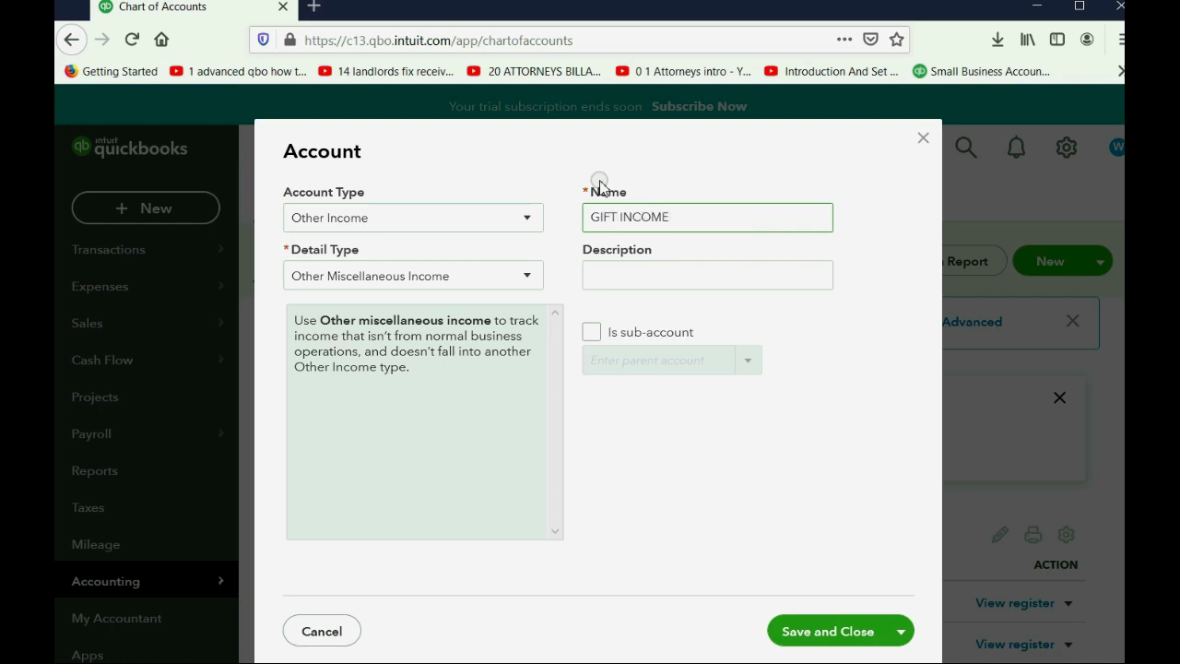
pyautogui.click(846, 632)
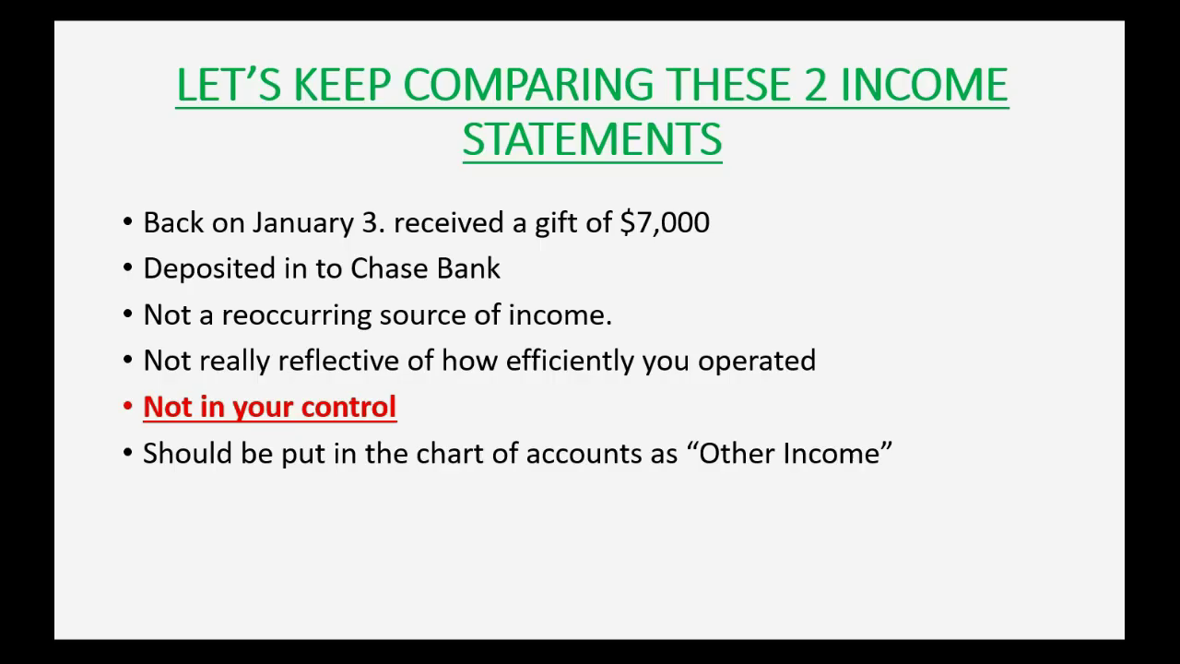
pyautogui.press('Right')
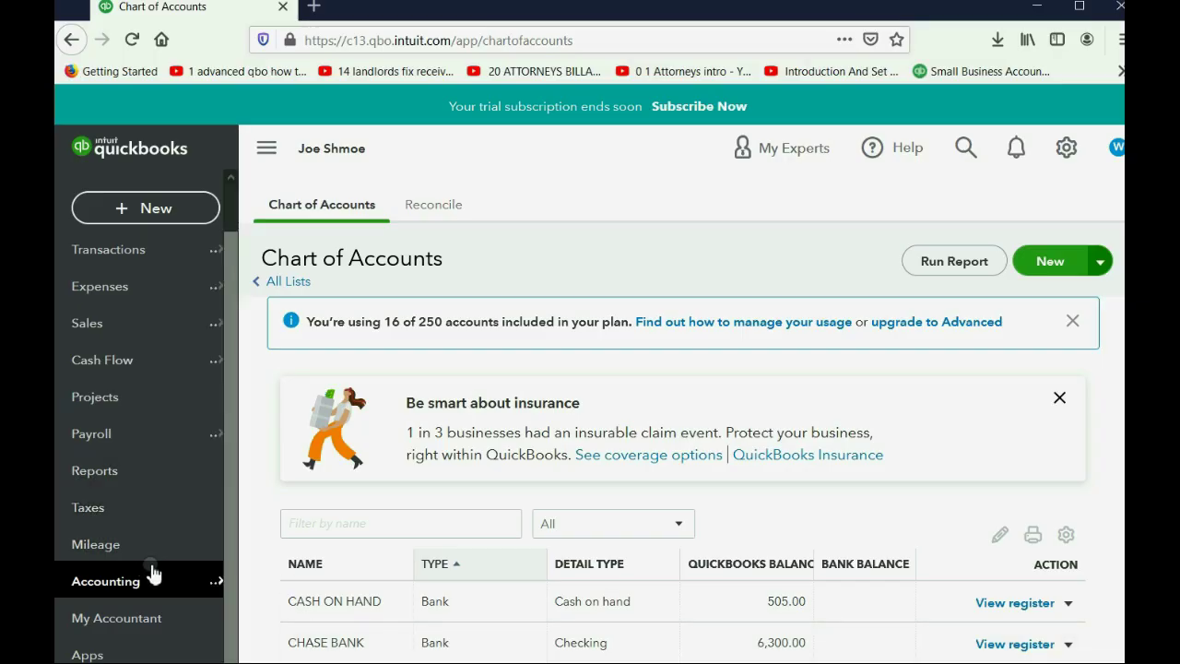
# Step: Open the CHASE BANK register from the chart of accounts and add a new deposit dated 01/03/2021
pyautogui.scroll(-2, 497, 508)
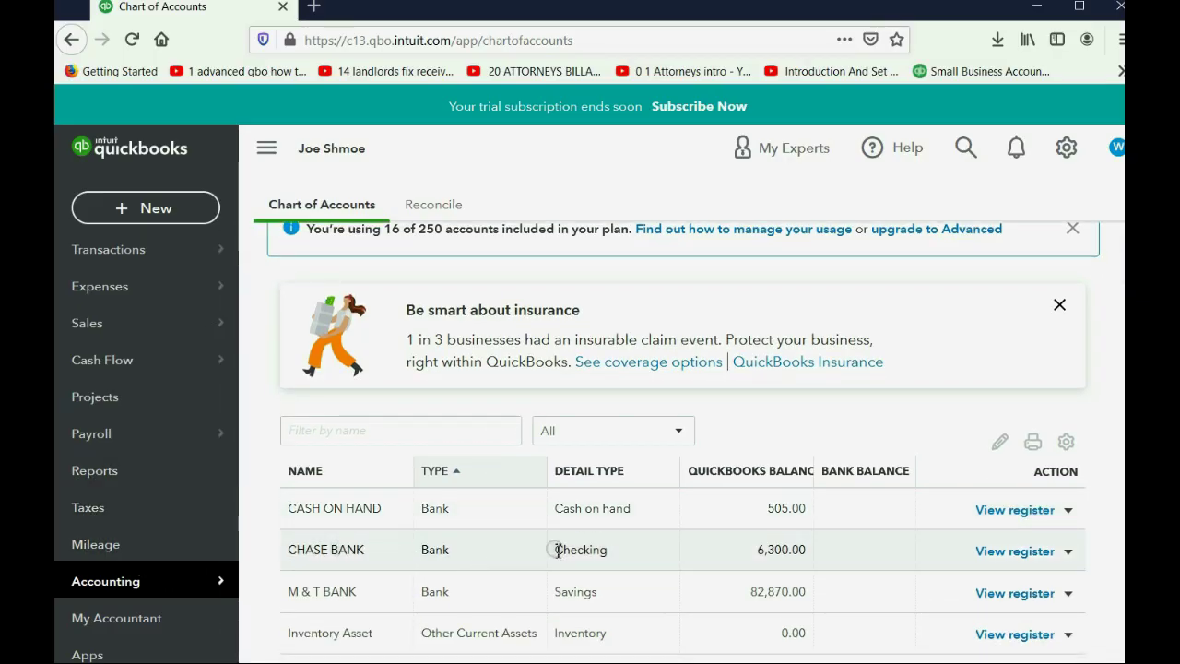
pyautogui.click(1014, 551)
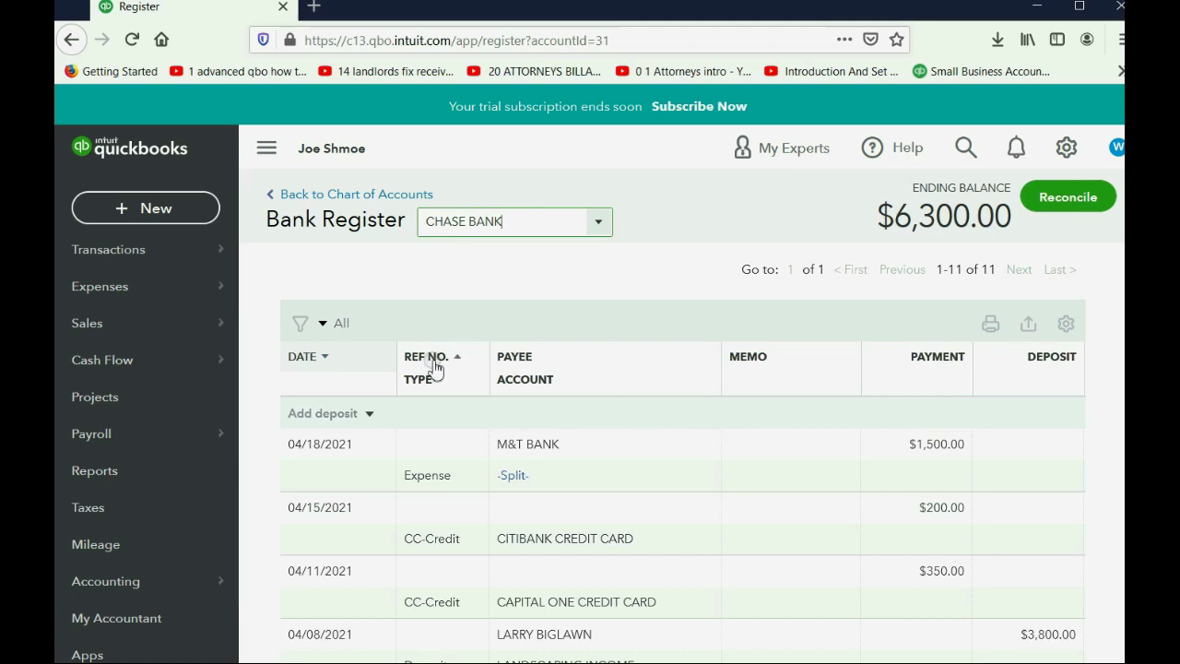
pyautogui.click(370, 415)
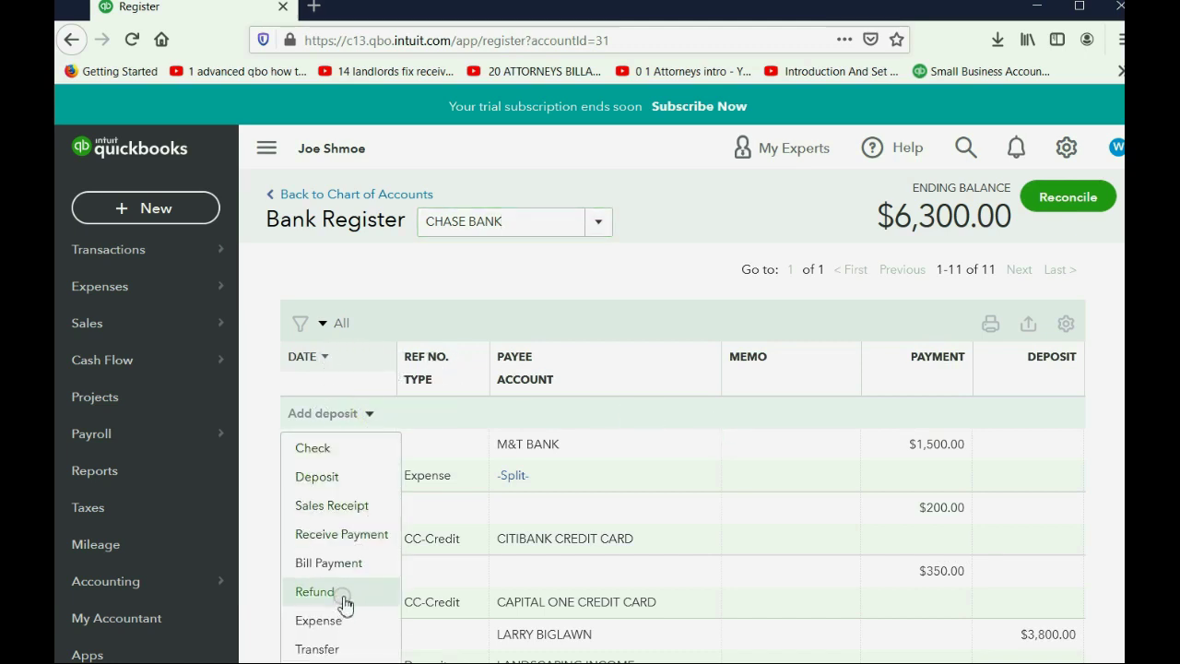
pyautogui.click(322, 477)
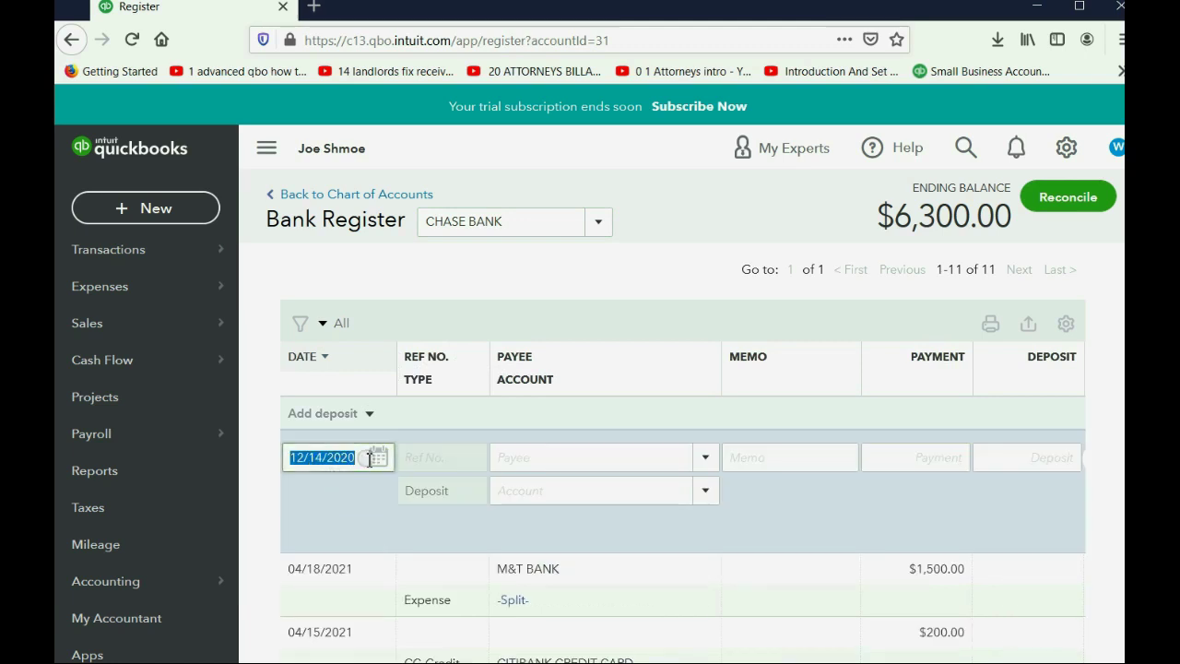
pyautogui.click(372, 458)
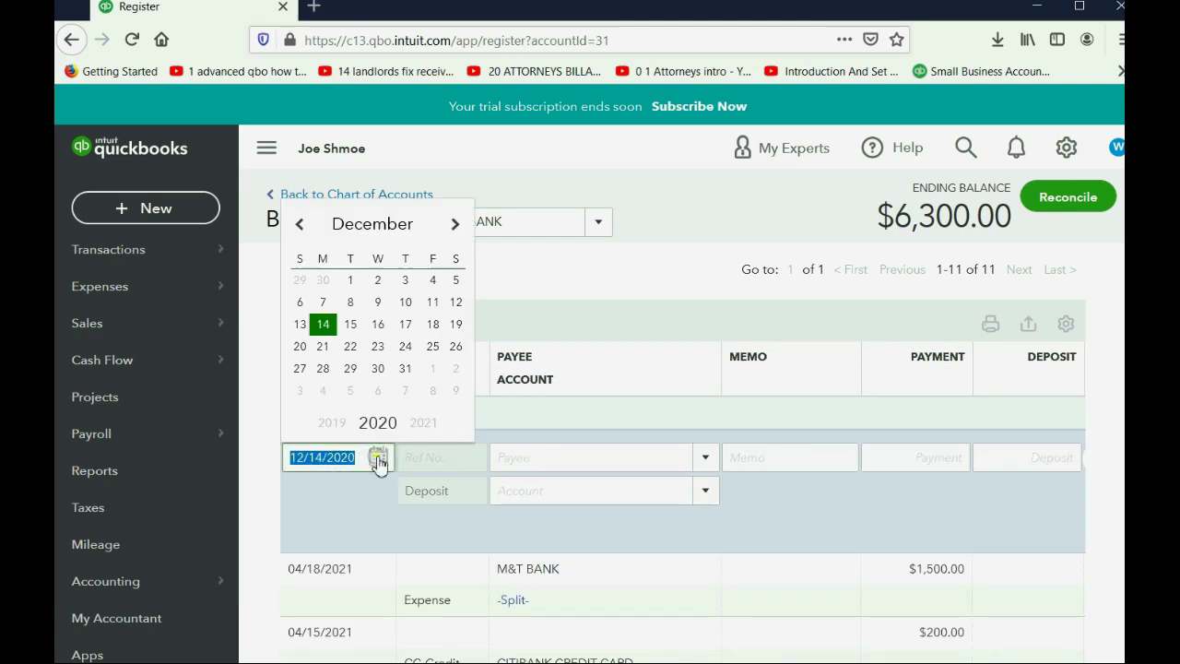
pyautogui.click(457, 225)
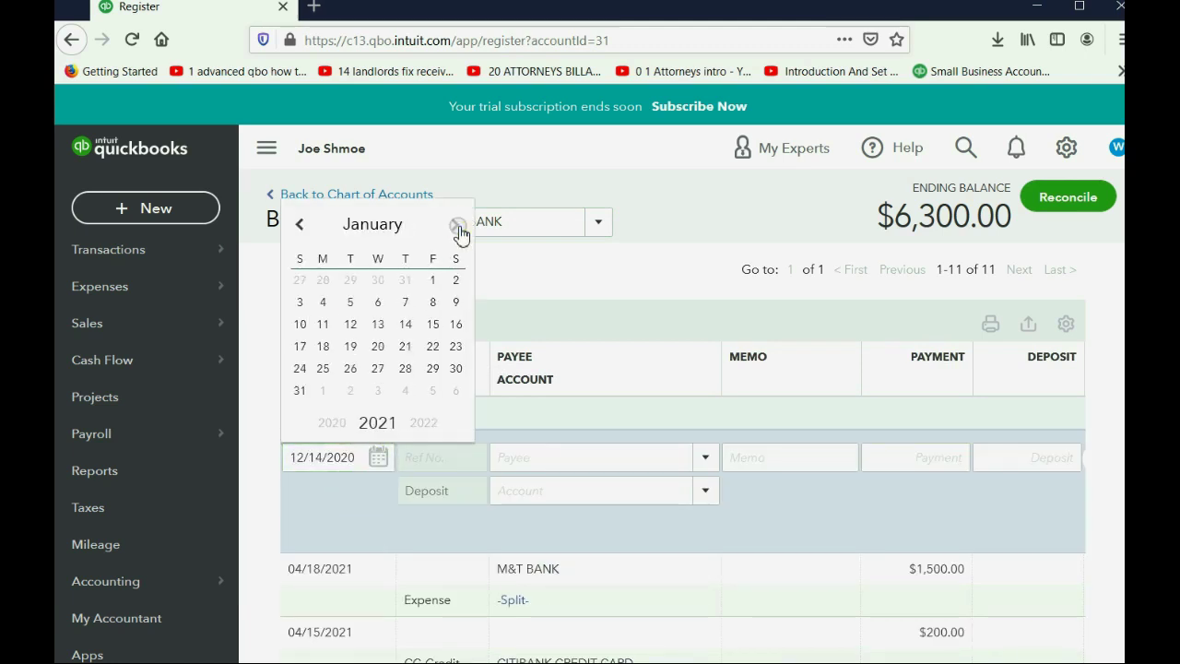
pyautogui.click(307, 311)
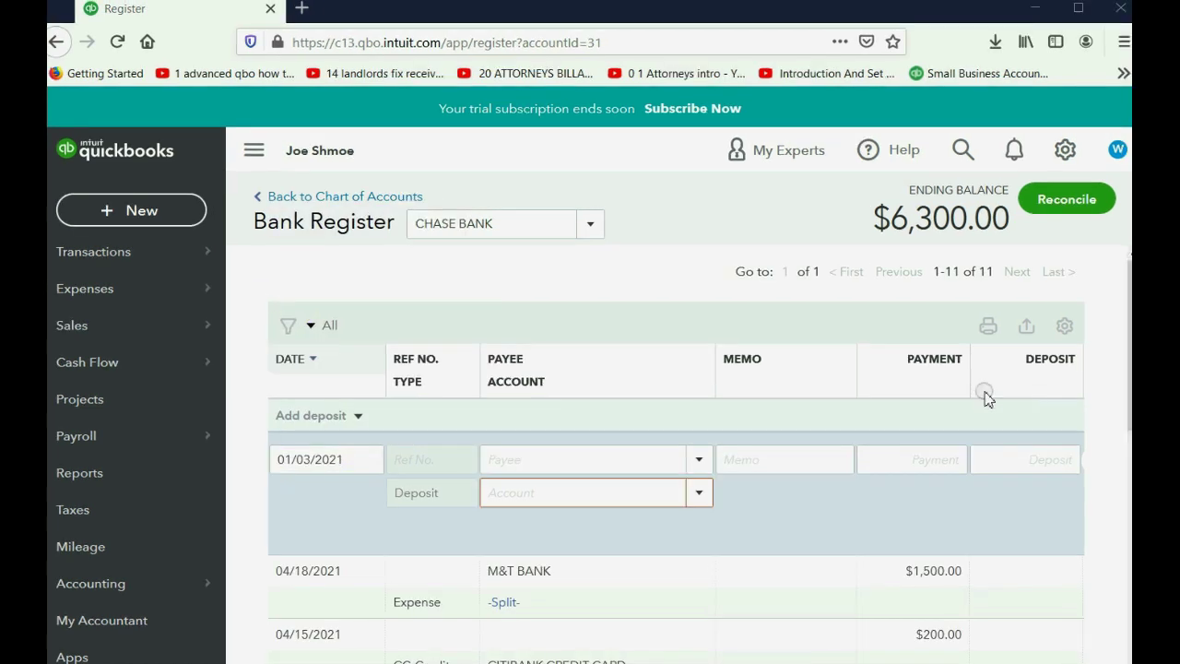
# Step: Assign the new 01/03/2021 CHASE BANK deposit to the GIFT INCOME account
pyautogui.click(701, 496)
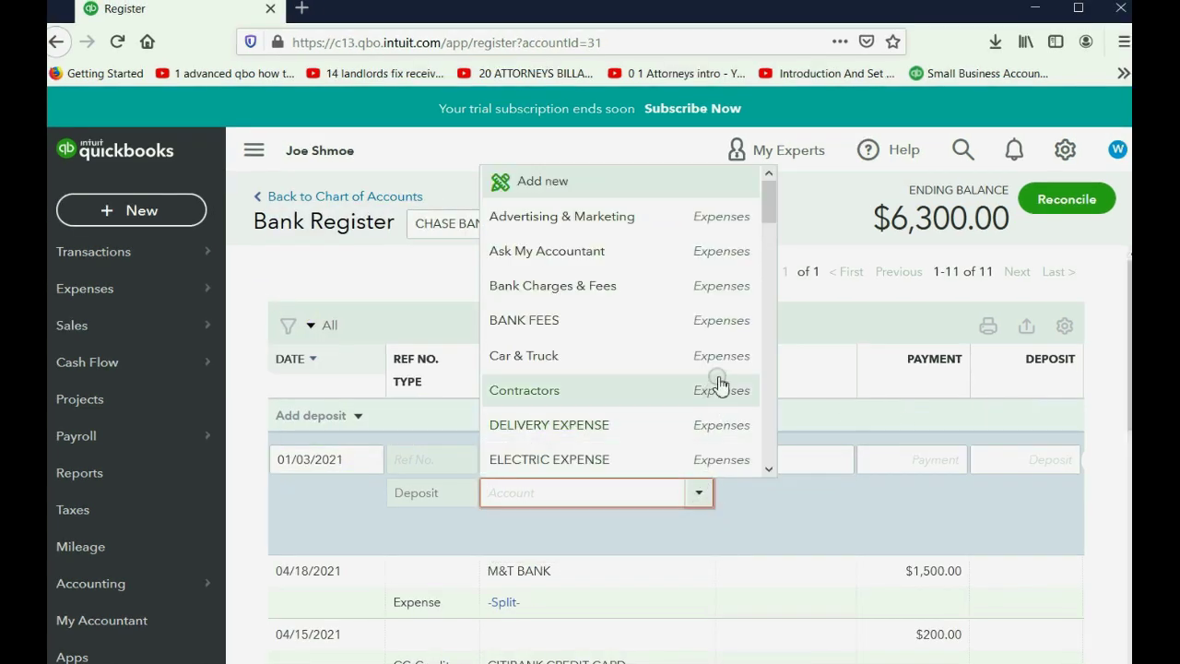
pyautogui.scroll(-10, 710, 336)
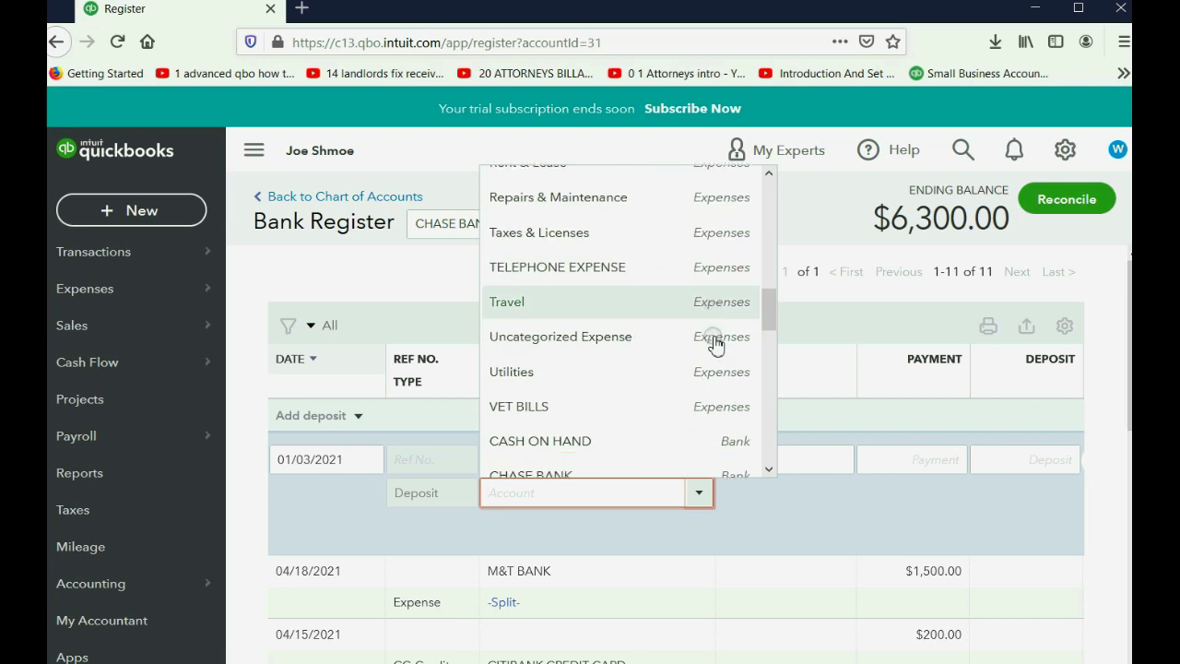
pyautogui.scroll(-10, 715, 343)
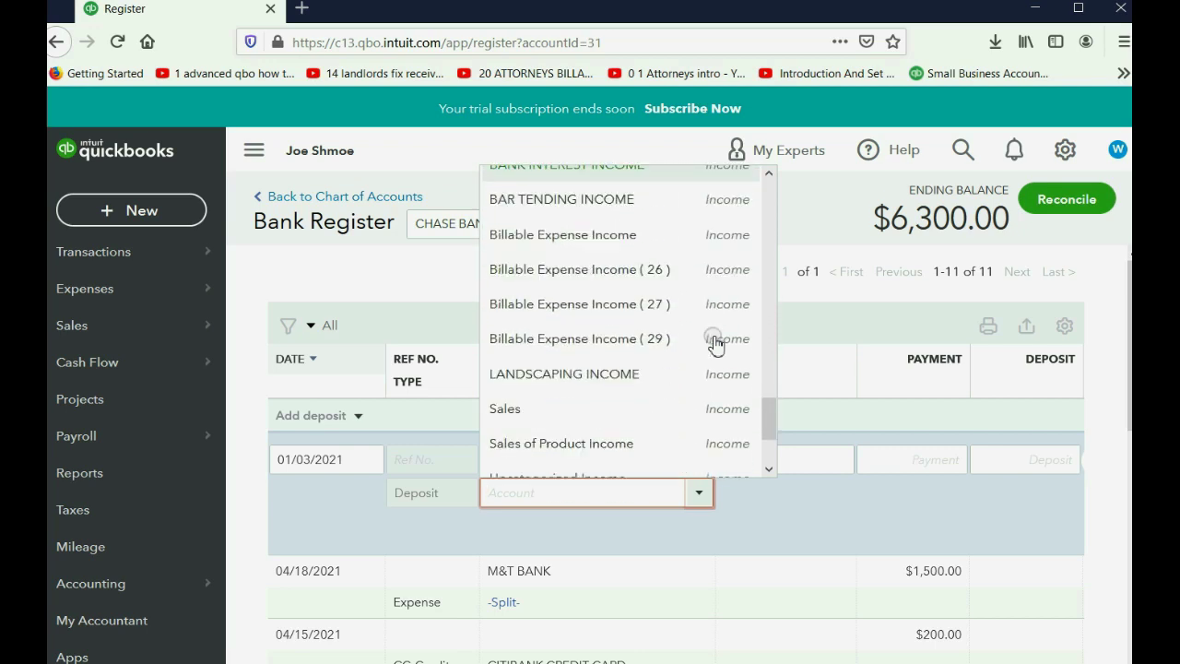
pyautogui.scroll(-3, 716, 342)
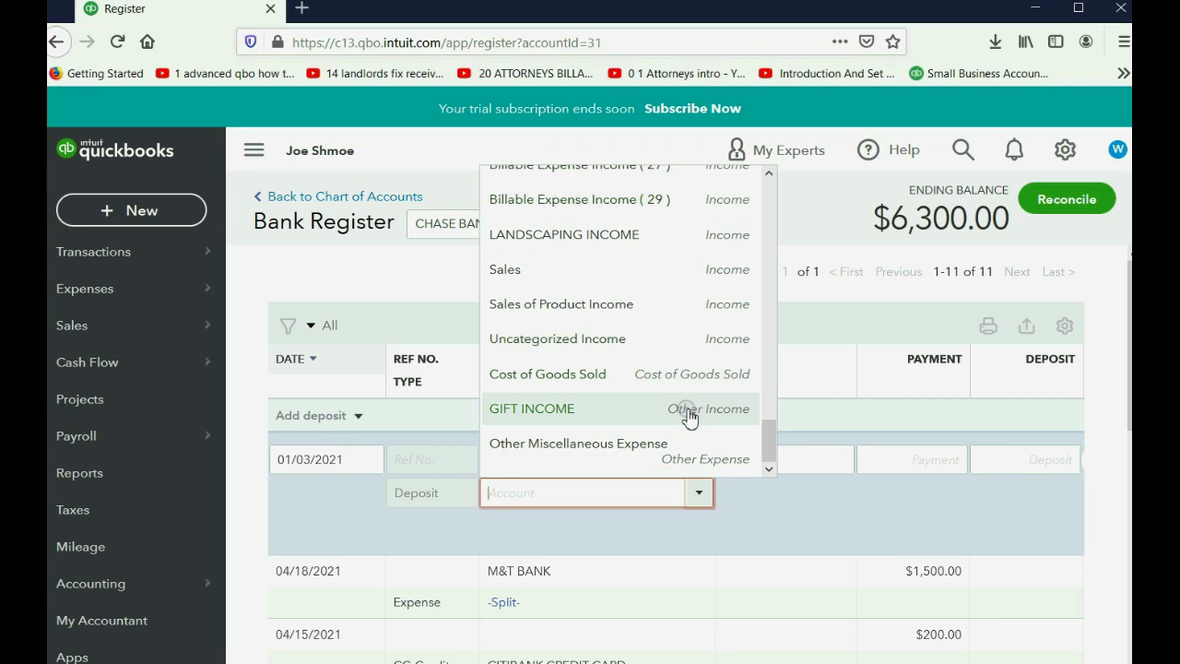
pyautogui.click(688, 418)
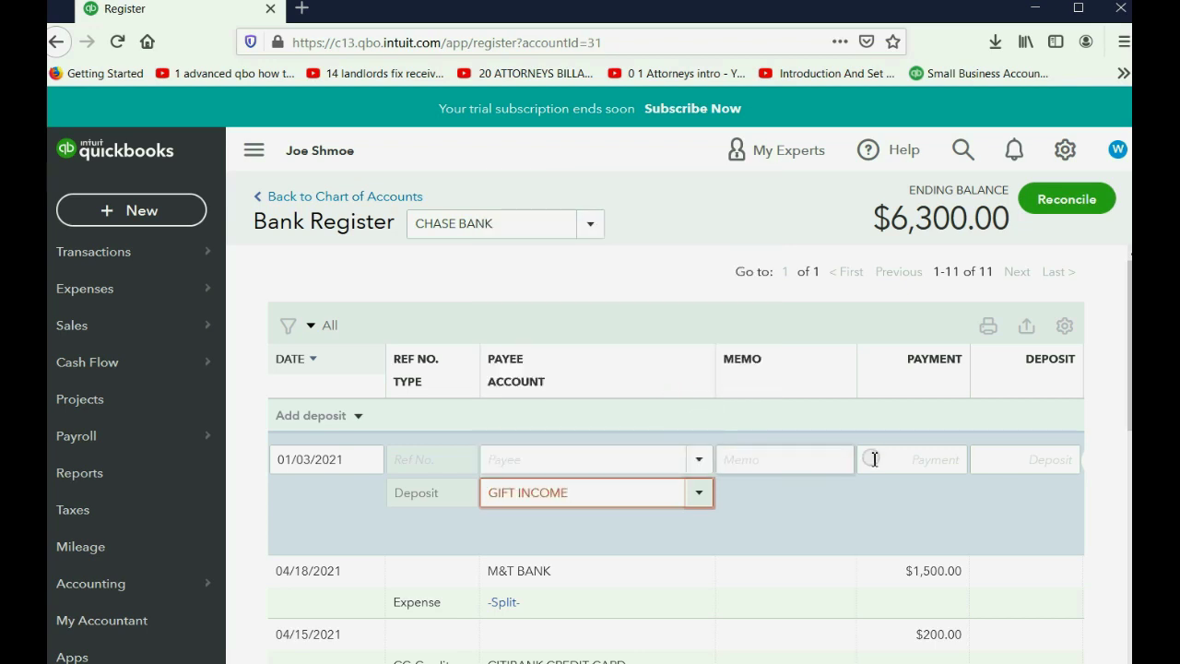
# Step: Enter a deposit amount of 7,000.00 for the gift income entry and save the transaction in the register
pyautogui.click(1013, 461)
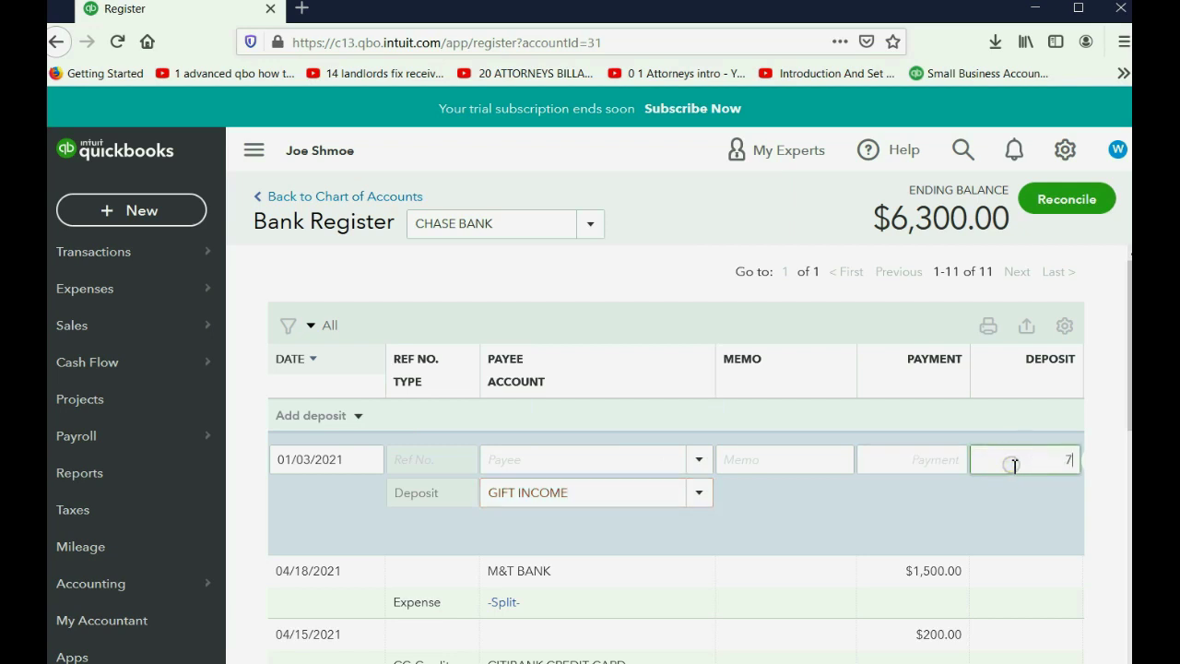
pyautogui.press('Tab')
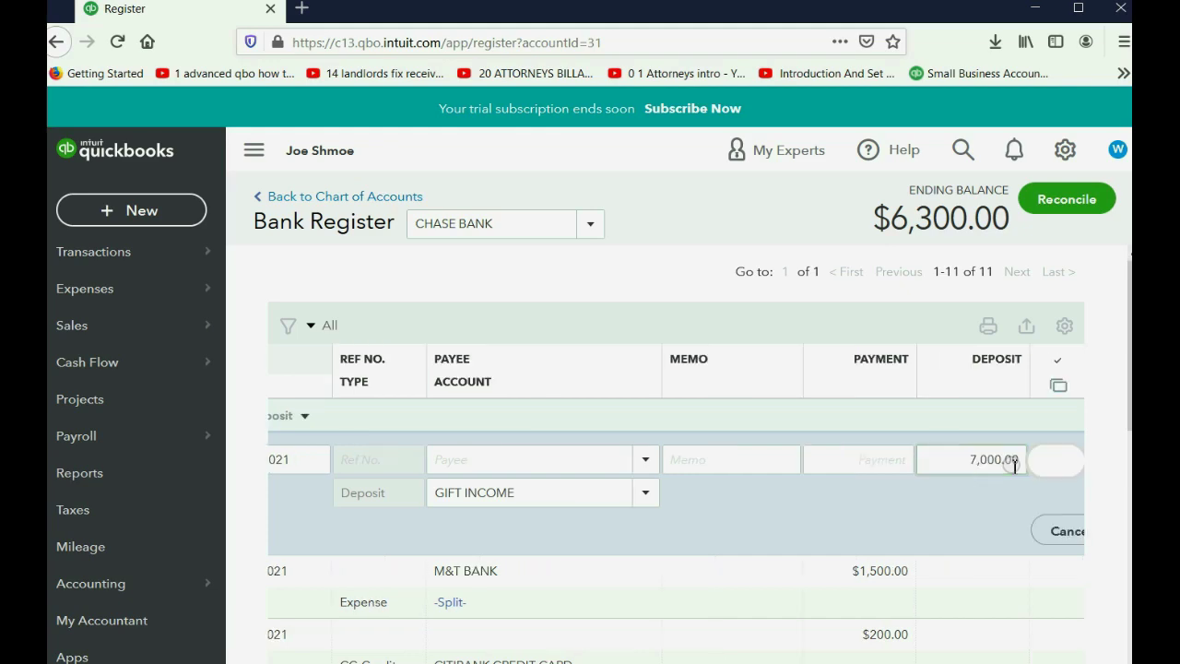
pyautogui.scroll(-5, 866, 379)
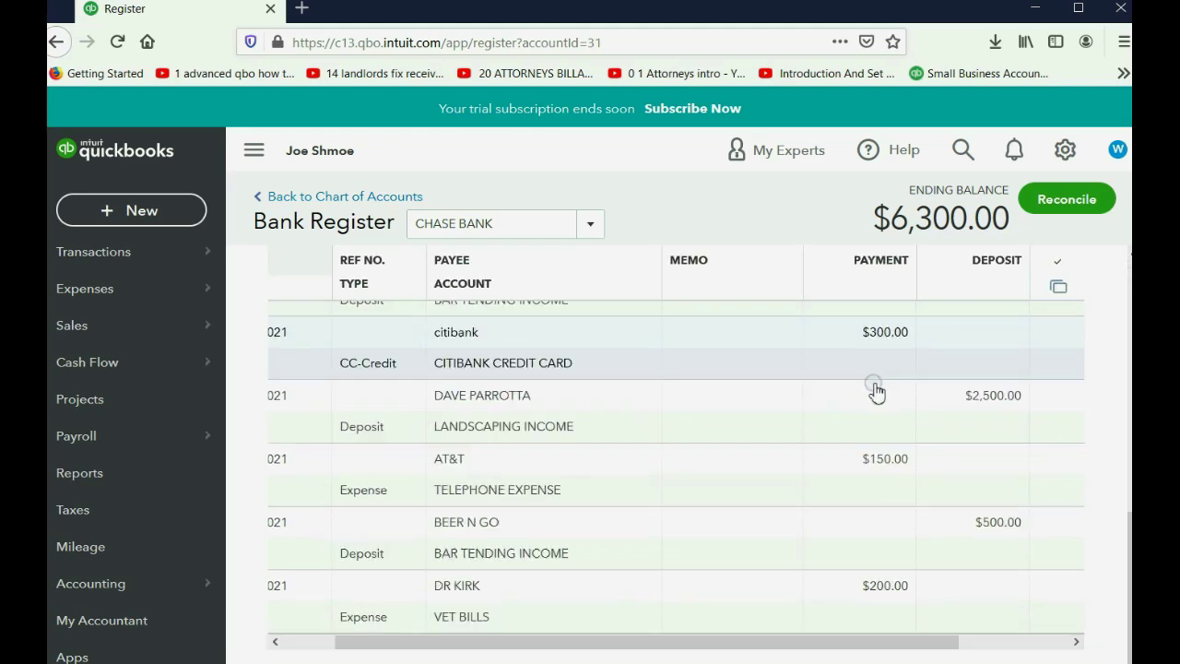
pyautogui.moveTo(692, 605); pyautogui.dragTo(916, 623)
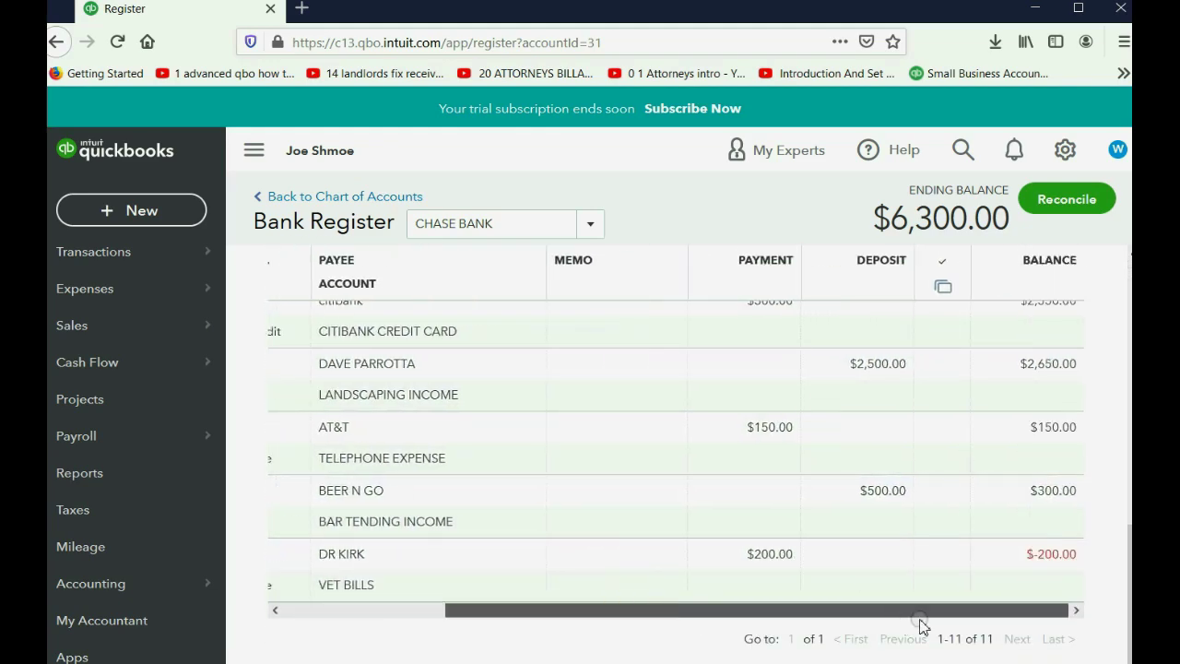
pyautogui.scroll(5, 1100, 553)
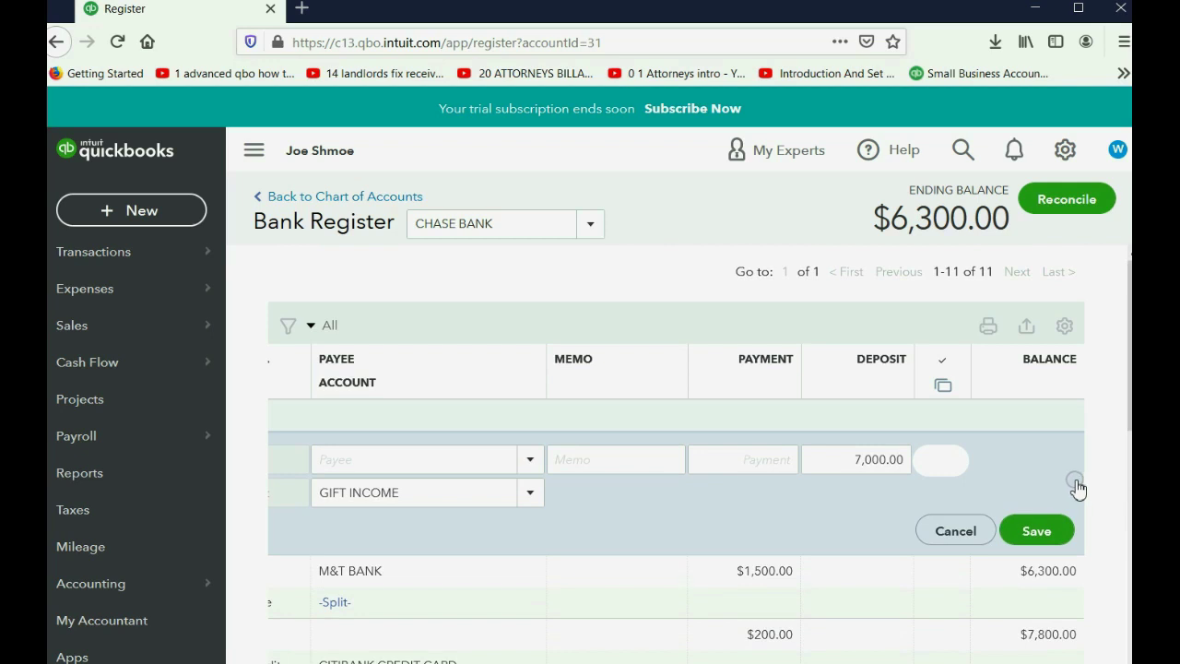
pyautogui.click(1037, 530)
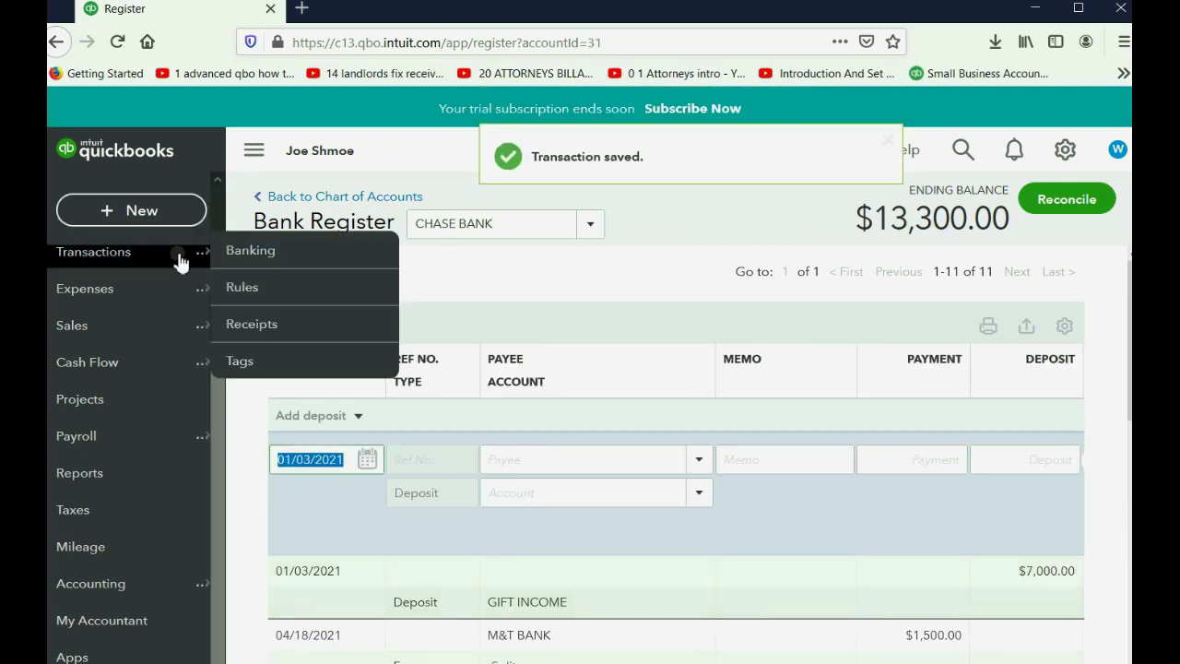
# Step: Leave the bank register and open the Profit and Loss report
pyautogui.click(117, 474)
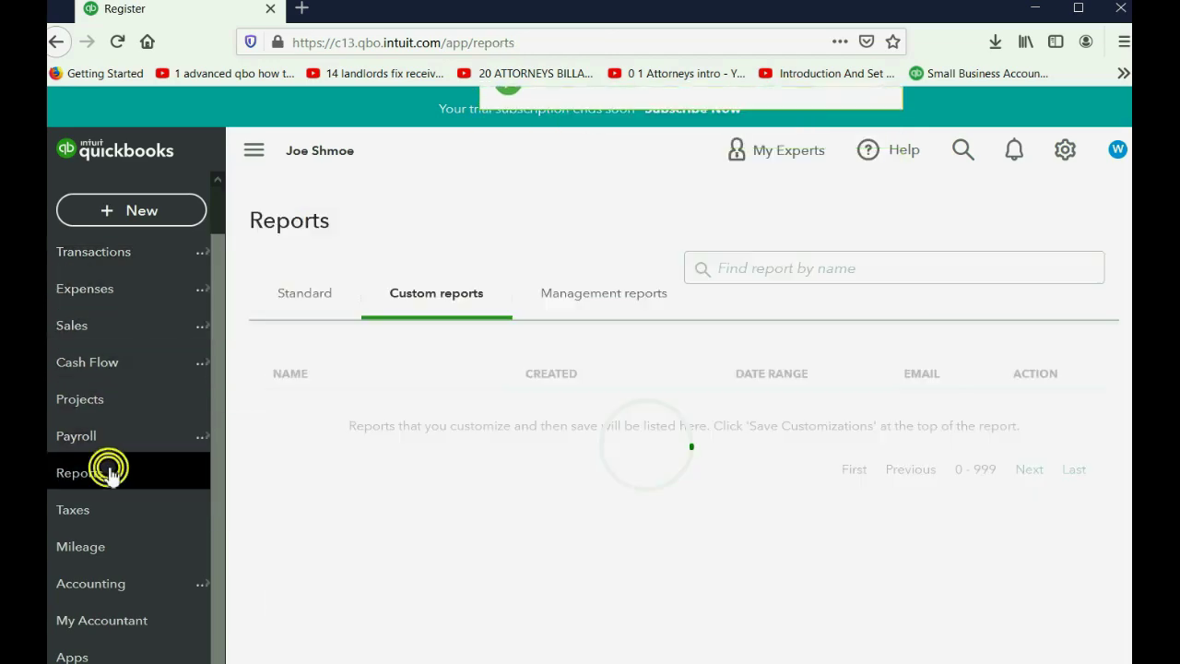
pyautogui.click(316, 544)
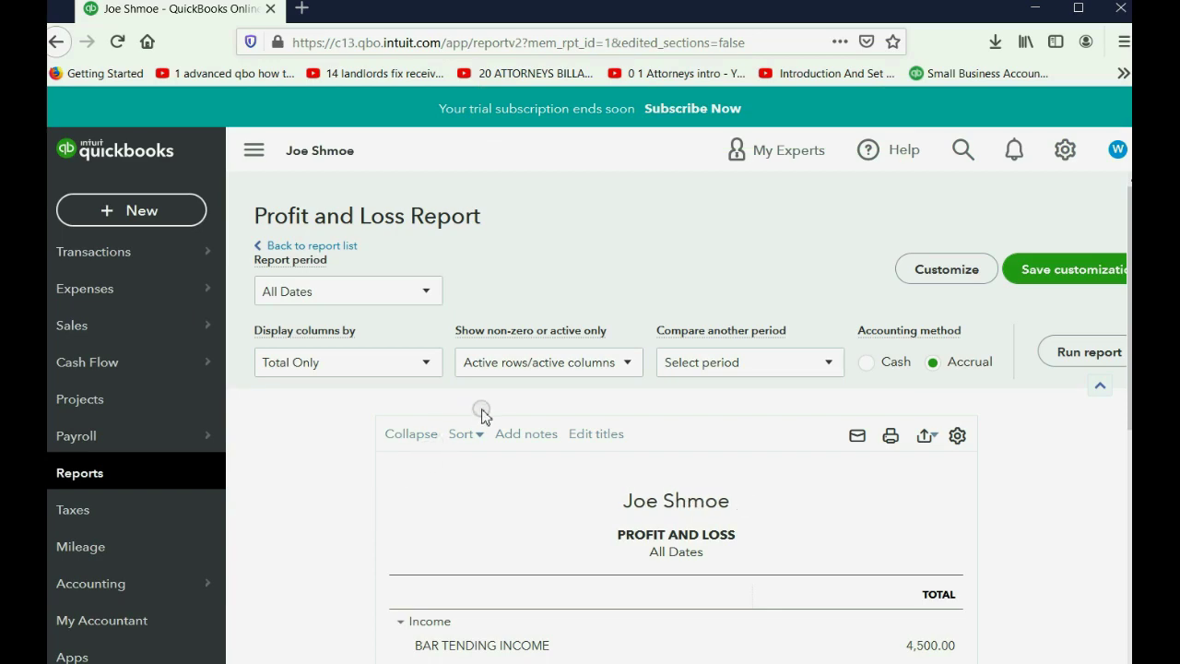
pyautogui.scroll(-3, 483, 411)
pyautogui.scroll(3, 483, 411)
# Step: Run the Profit and Loss report for a custom period from 01/01/2021 to 02/28/2021 and review its figures
pyautogui.click(426, 293)
pyautogui.click(355, 354)
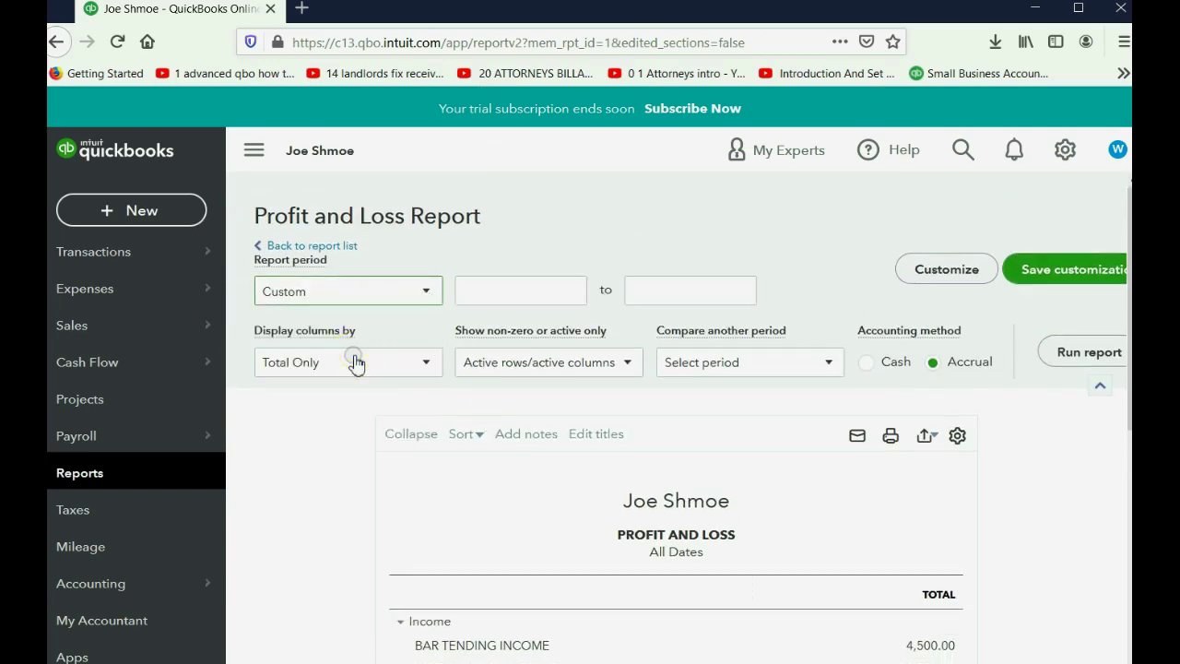
pyautogui.click(571, 292)
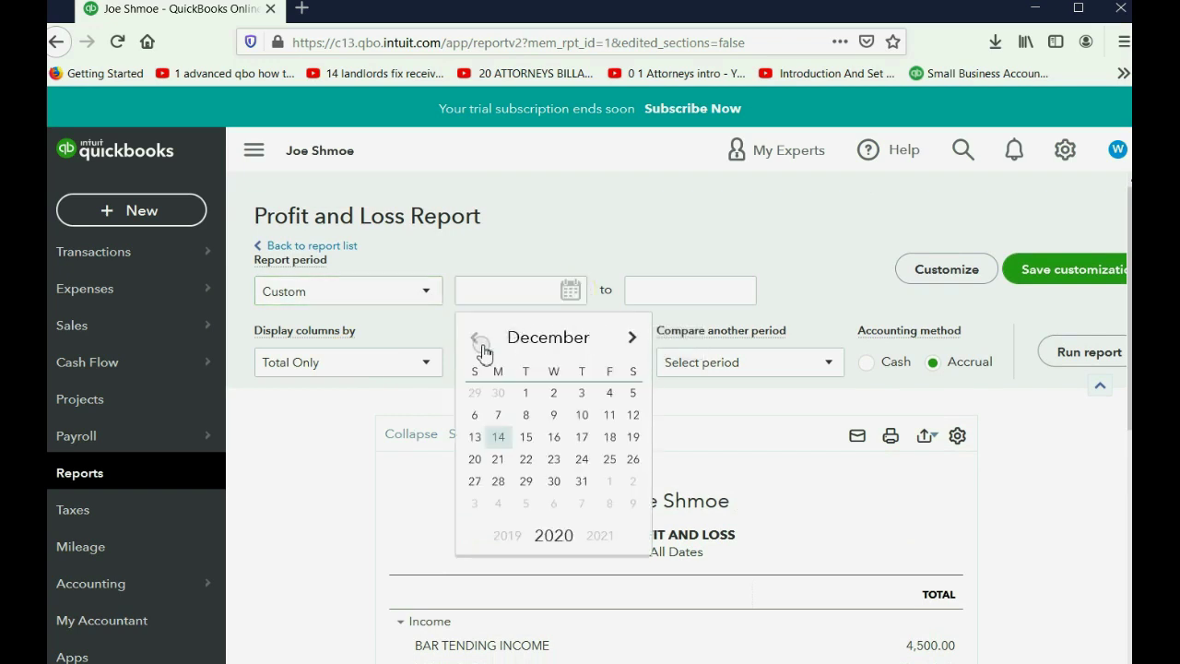
pyautogui.click(635, 343)
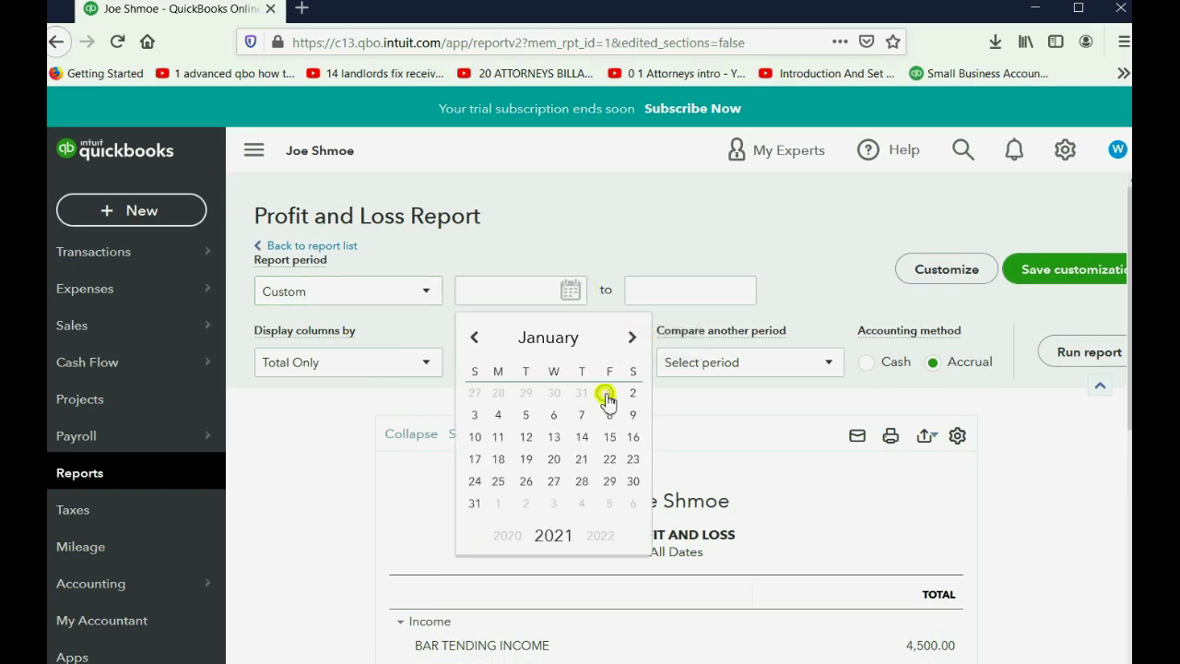
pyautogui.click(610, 392)
pyautogui.click(739, 292)
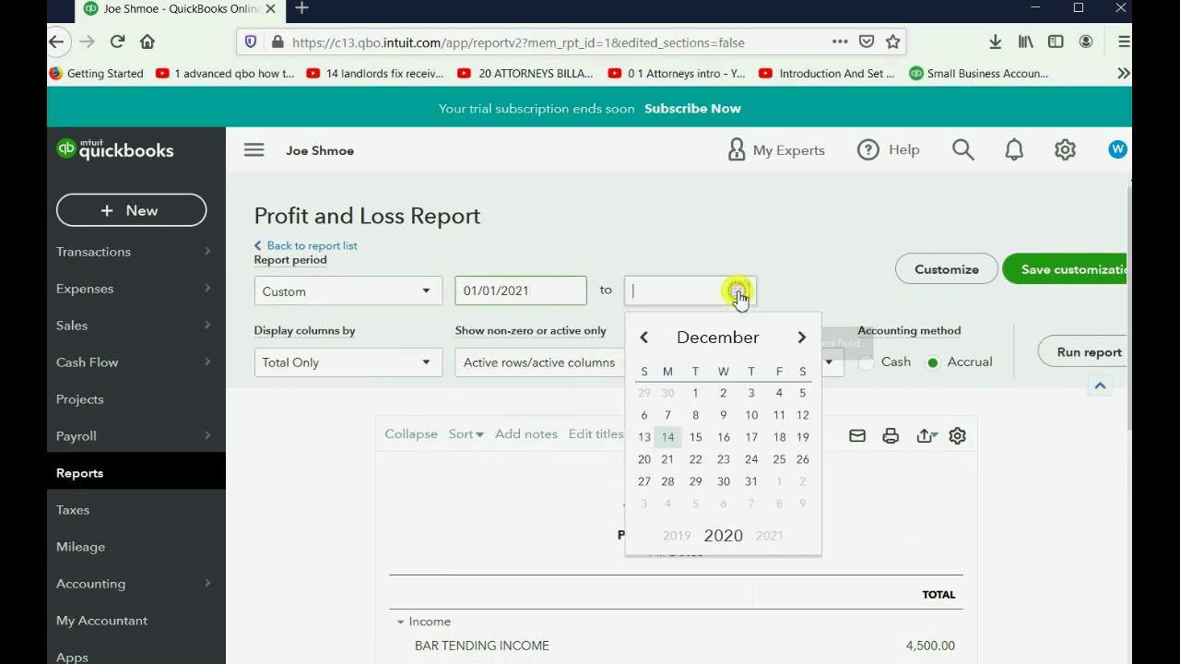
pyautogui.click(799, 338)
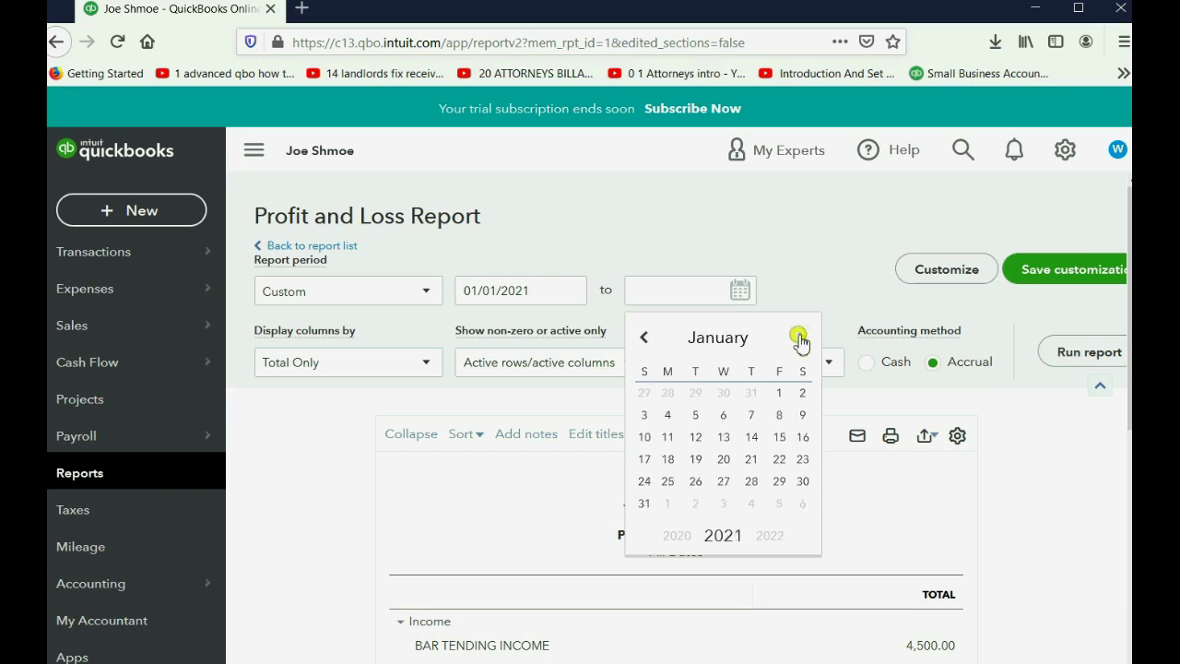
pyautogui.click(799, 338)
pyautogui.click(644, 480)
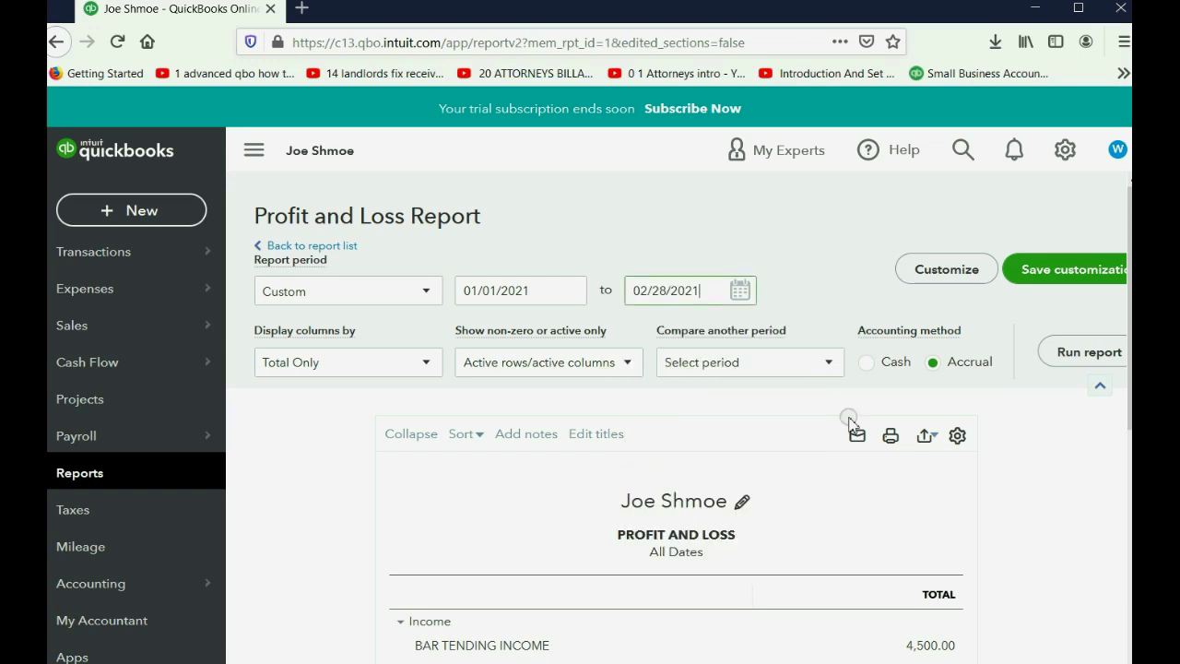
pyautogui.click(1090, 354)
pyautogui.scroll(-5, 956, 382)
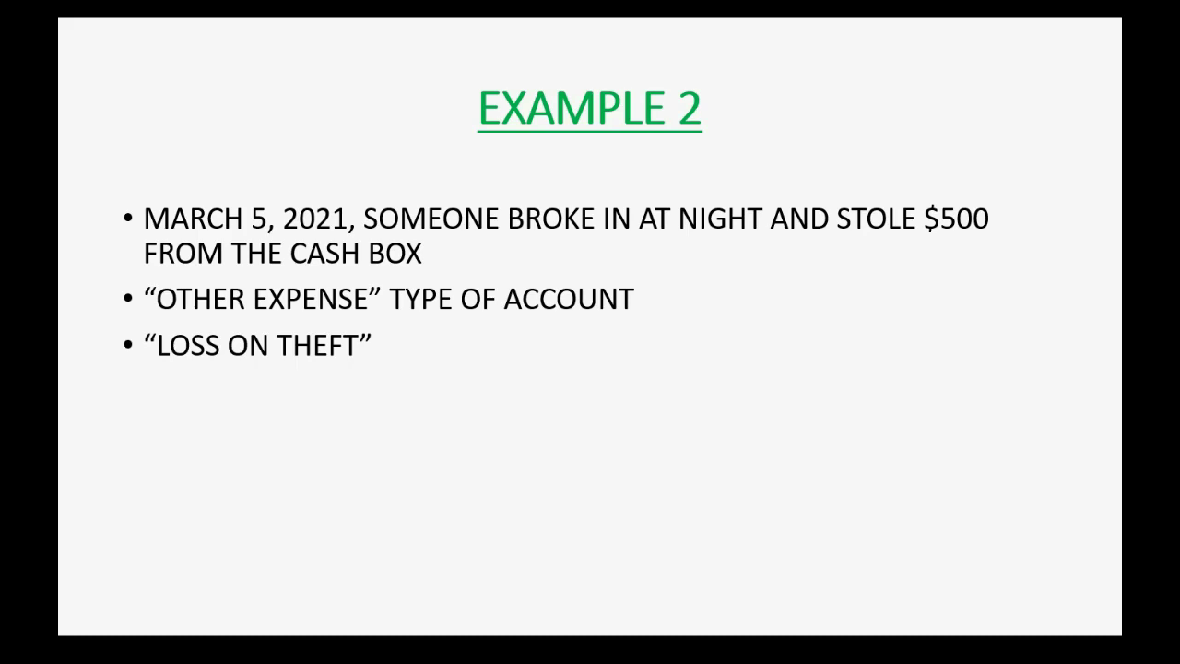
# Step: Open the CASH ON HAND register from the chart of accounts and add a new expense entry
pyautogui.hotkey('alt', 'Tab')
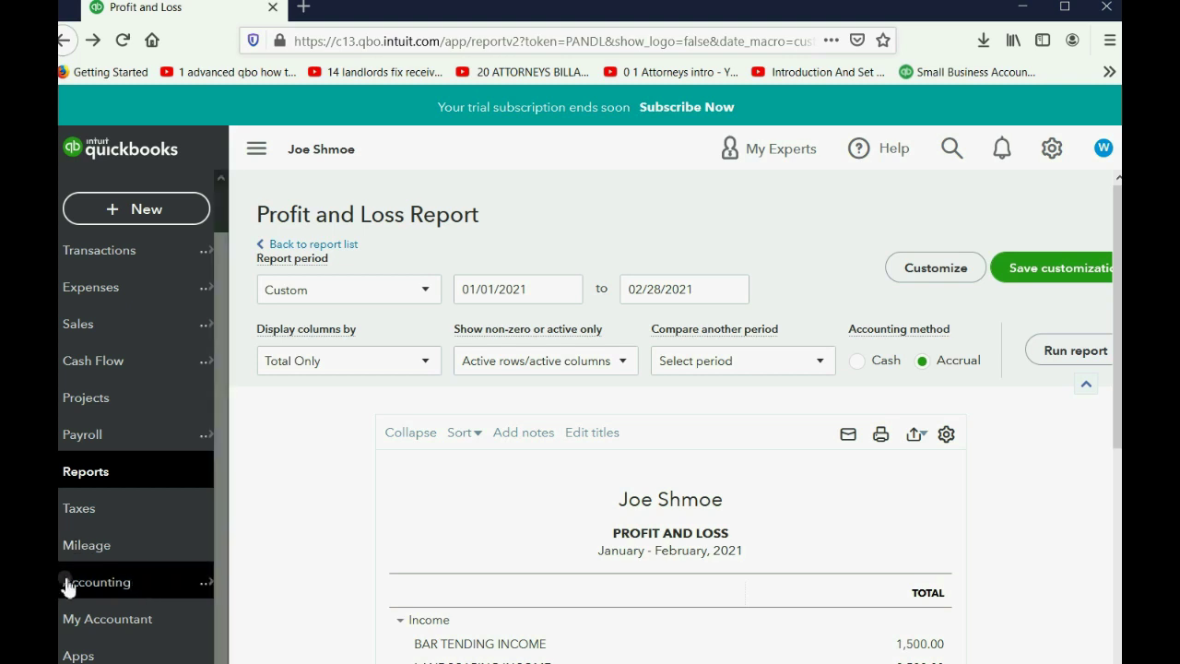
pyautogui.moveTo(195, 582)
pyautogui.click(258, 581)
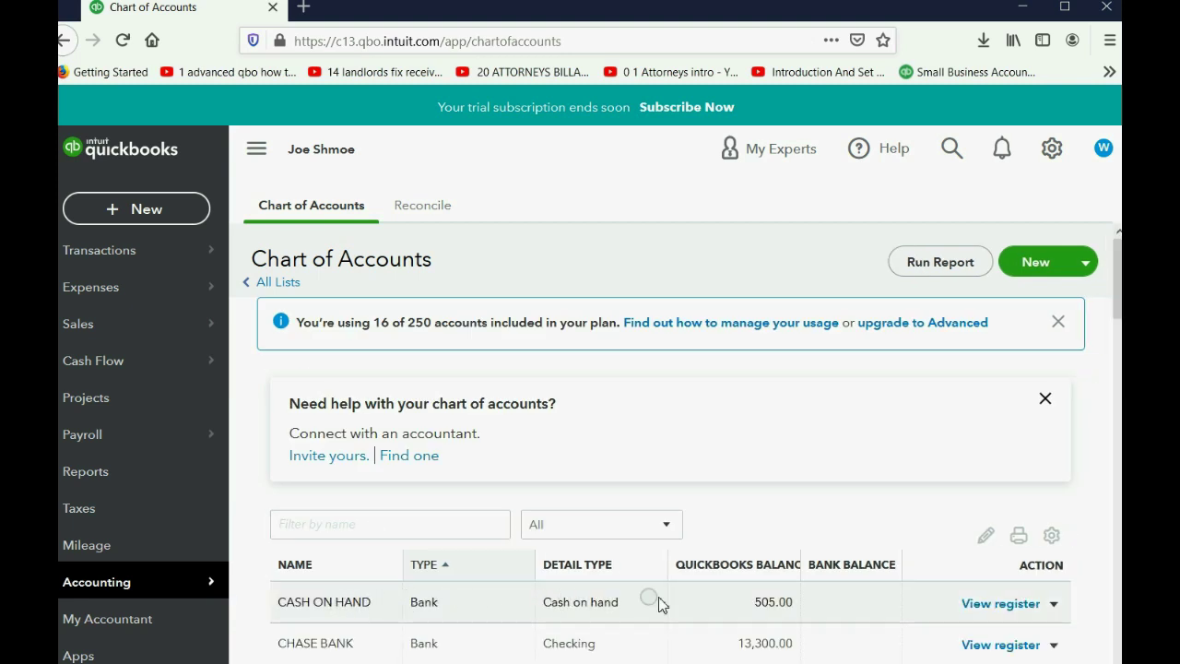
pyautogui.click(999, 603)
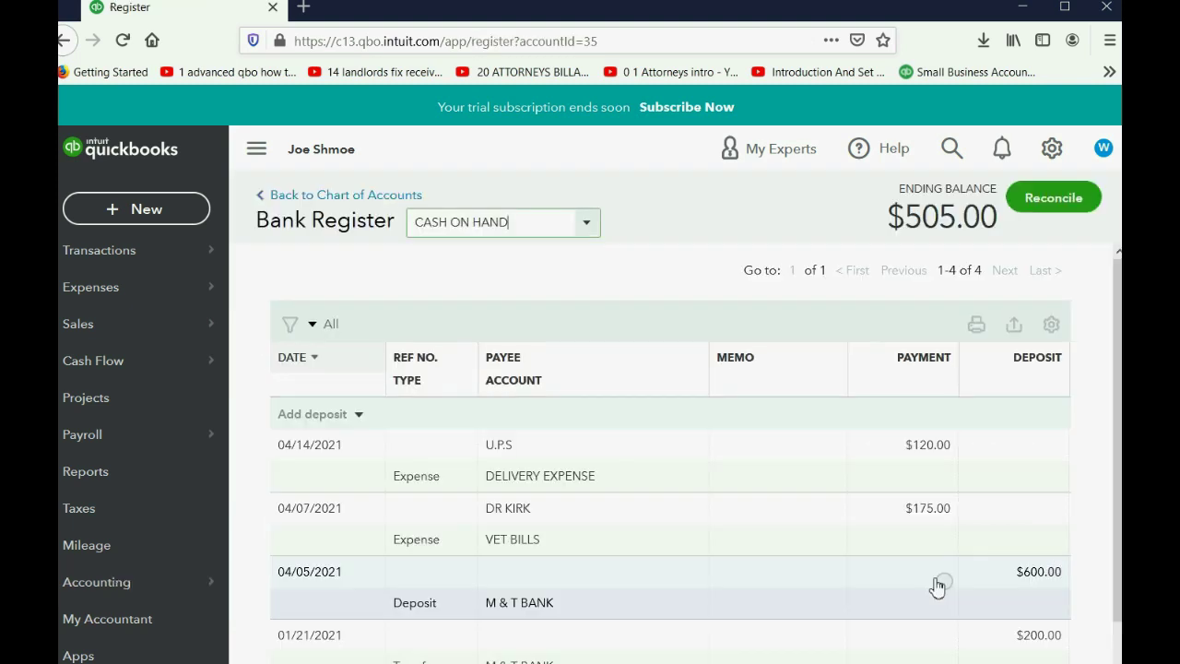
pyautogui.click(356, 417)
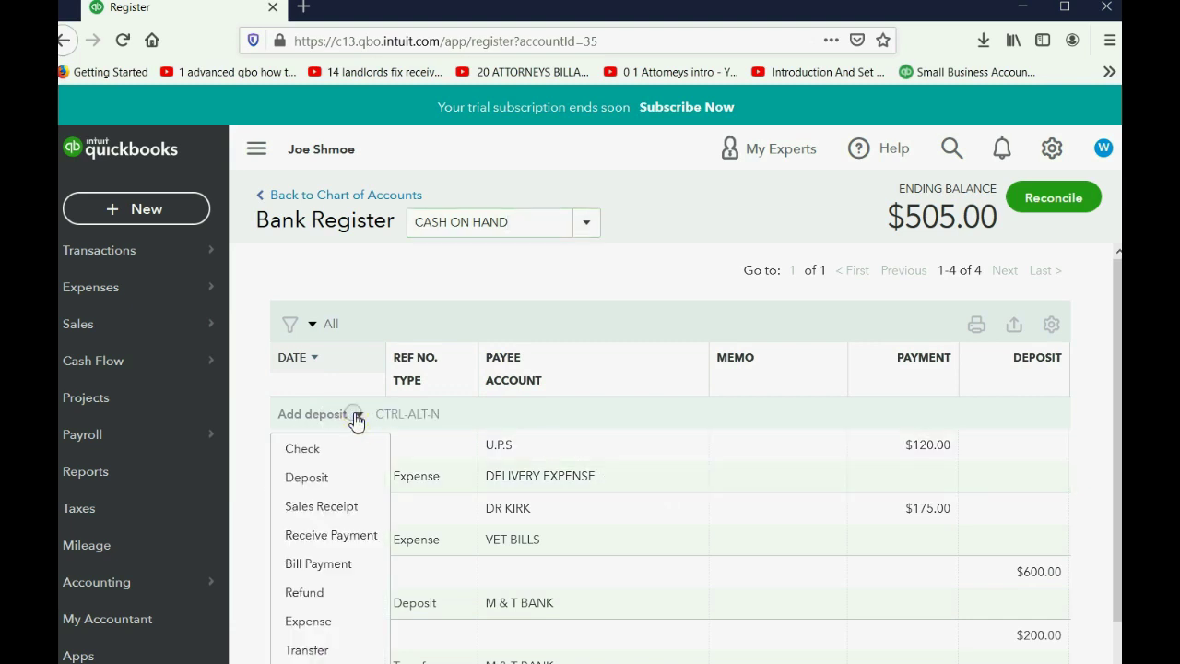
pyautogui.click(318, 621)
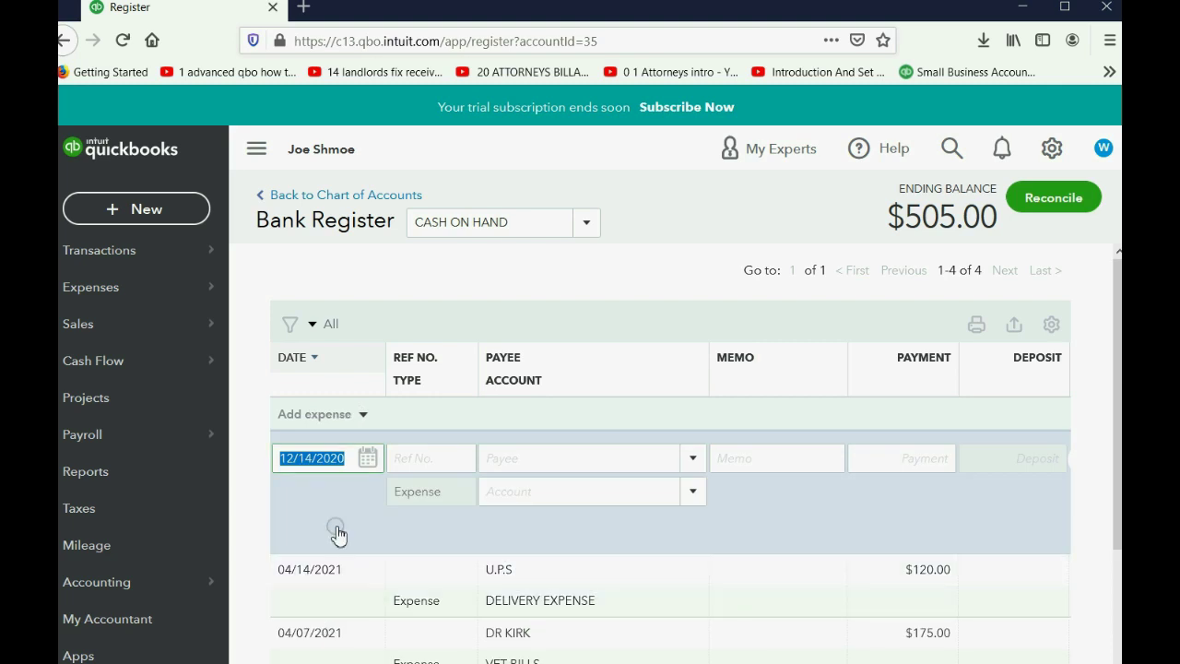
pyautogui.click(338, 529)
# Step: Start creating a new account for the expense entry and set its account type to Other Expense
pyautogui.click(694, 493)
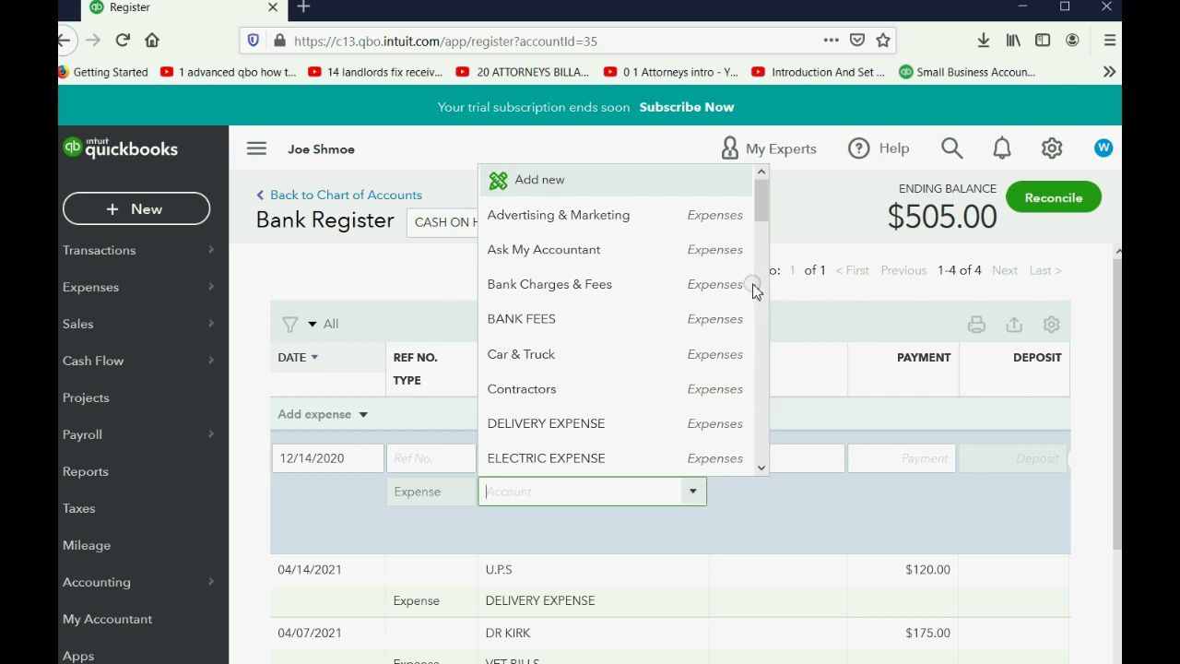
pyautogui.moveTo(757, 203)
pyautogui.mouseDown()
pyautogui.moveTo(761, 221)
pyautogui.moveTo(756, 201)
pyautogui.mouseUp()
pyautogui.click(566, 182)
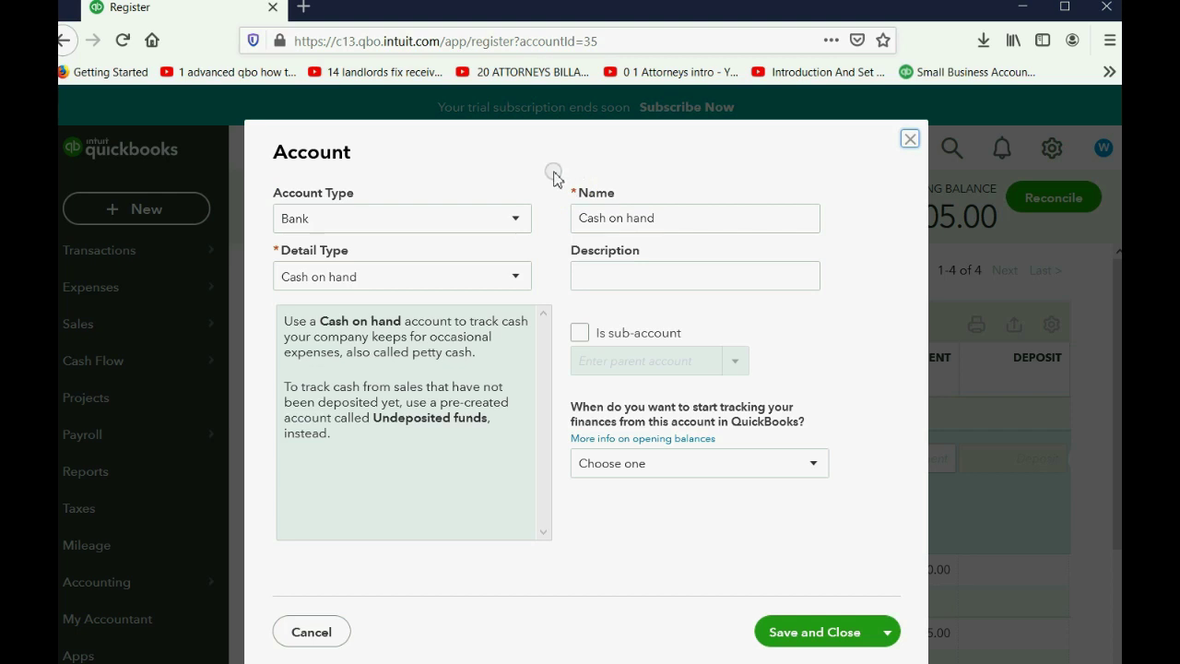
pyautogui.click(514, 219)
pyautogui.scroll(-1, 451, 352)
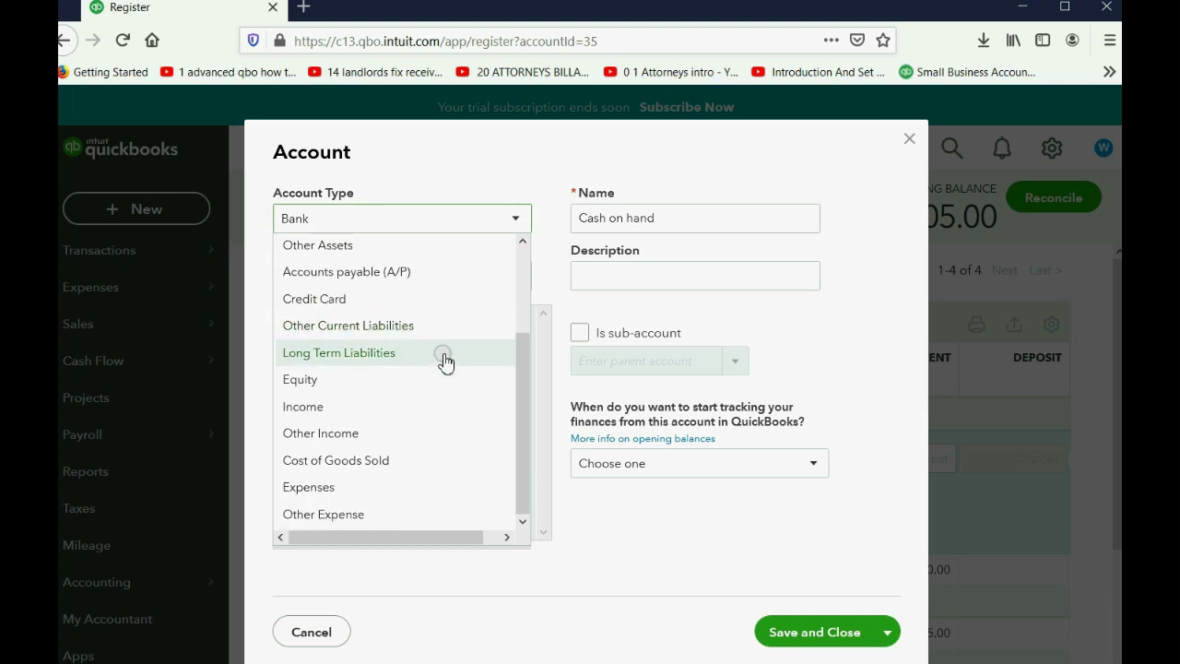
pyautogui.click(345, 514)
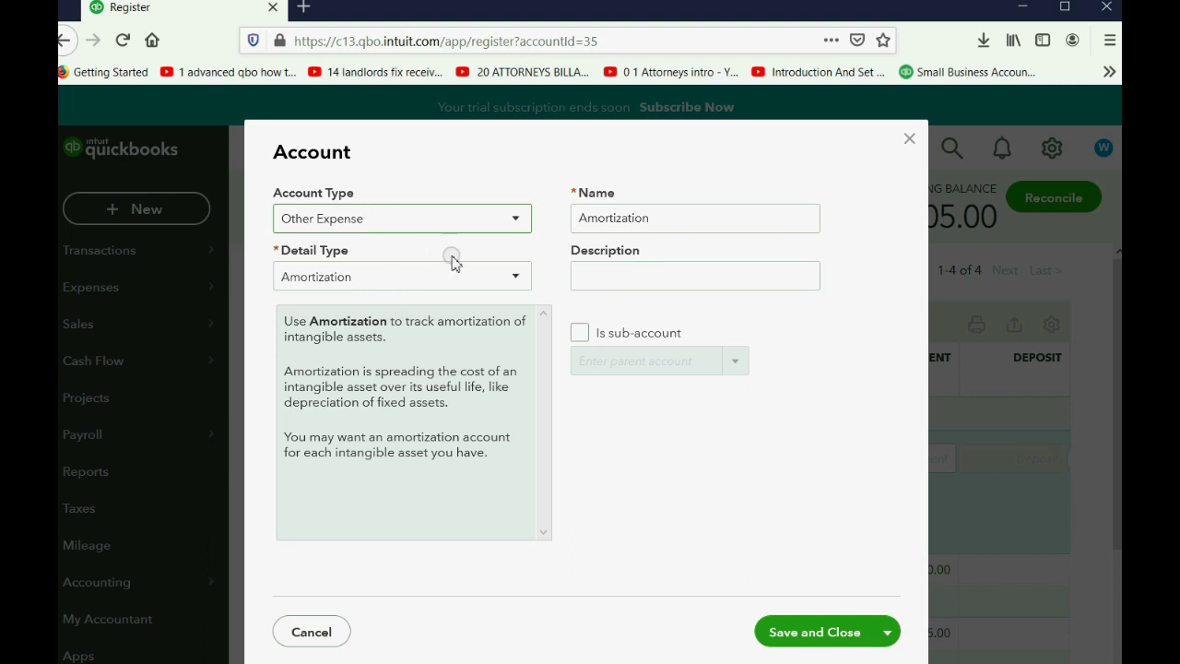
# Step: Set the new account's detail type to Other Miscellaneous Expense
pyautogui.click(524, 277)
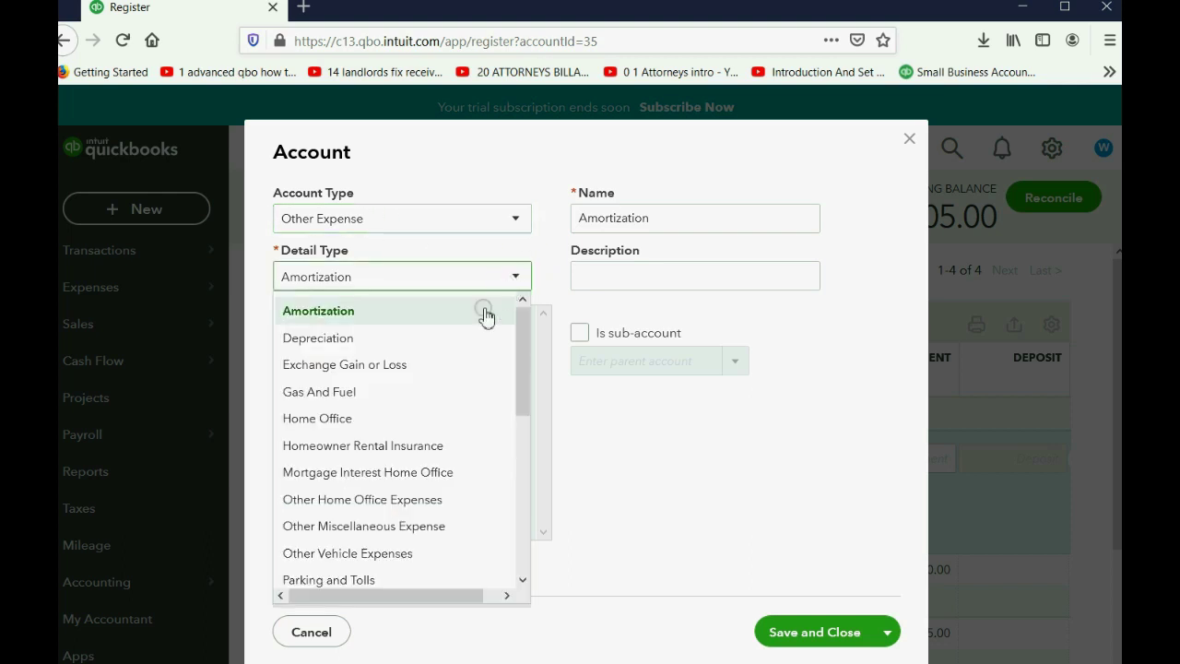
pyautogui.scroll(-2, 449, 348)
pyautogui.scroll(-5, 448, 348)
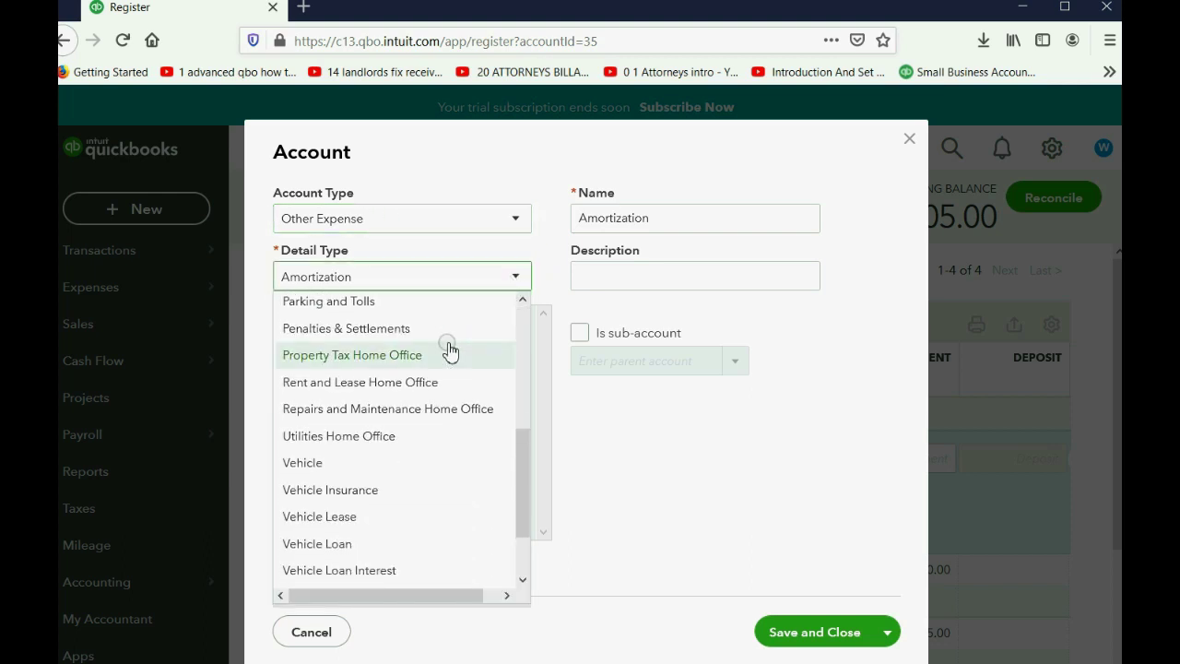
pyautogui.scroll(4, 419, 396)
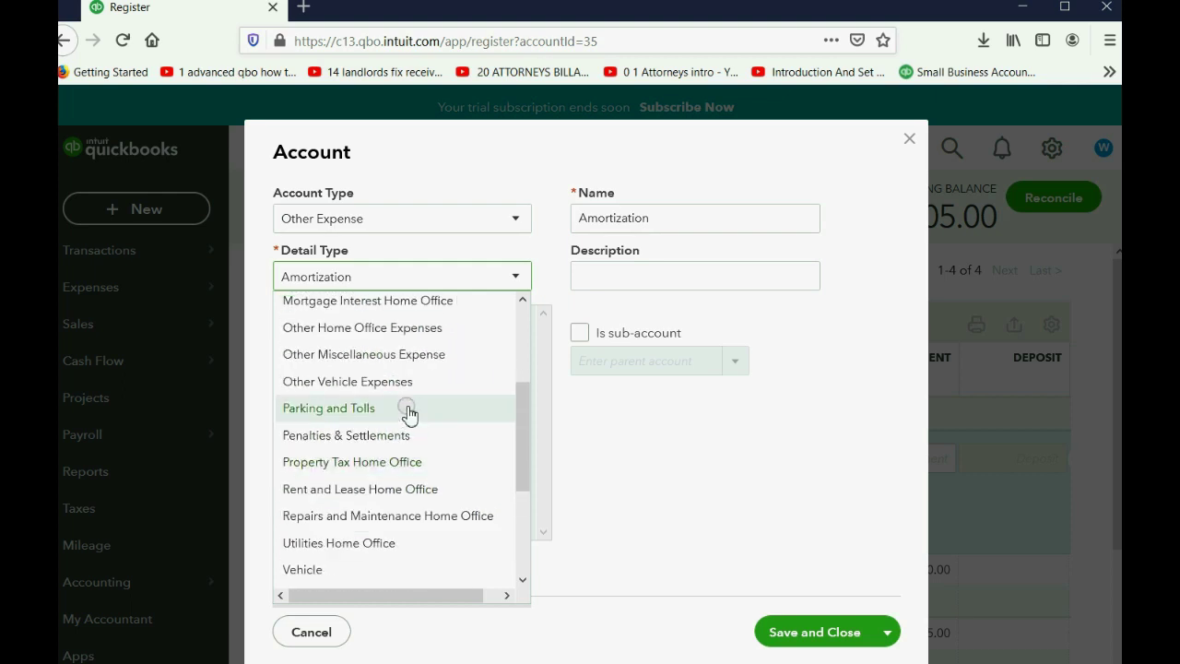
pyautogui.click(412, 360)
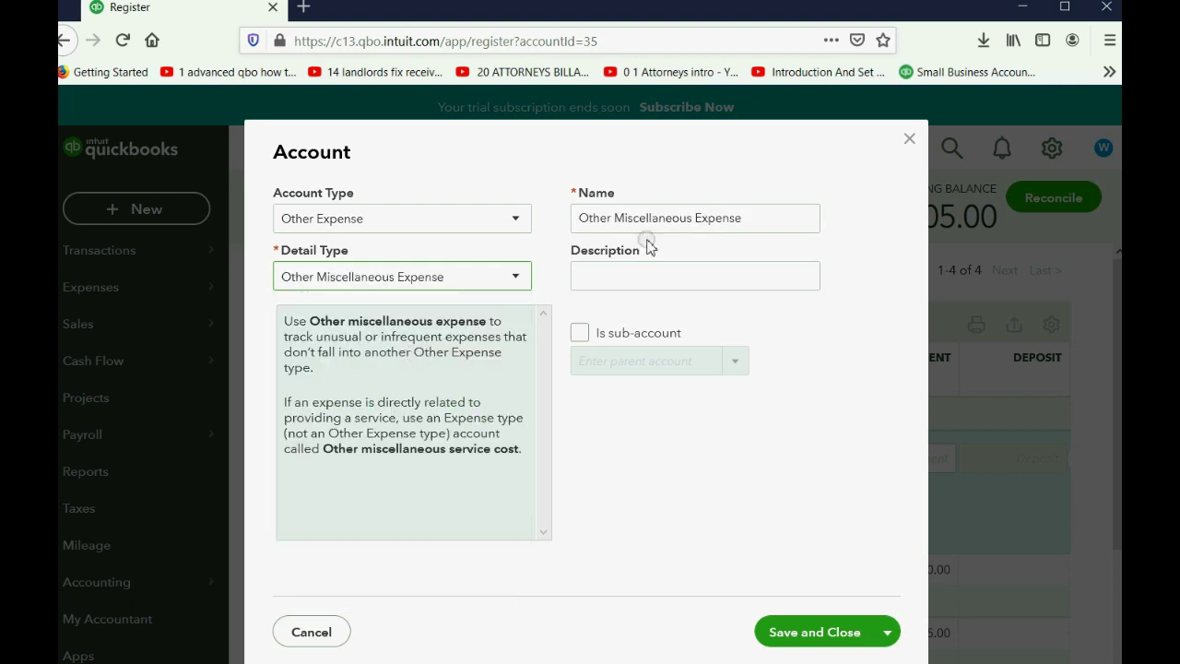
# Step: Name the new account LOSS ON THEFT in place of the default name and save it
pyautogui.tripleClick(752, 217)
pyautogui.press('Home')
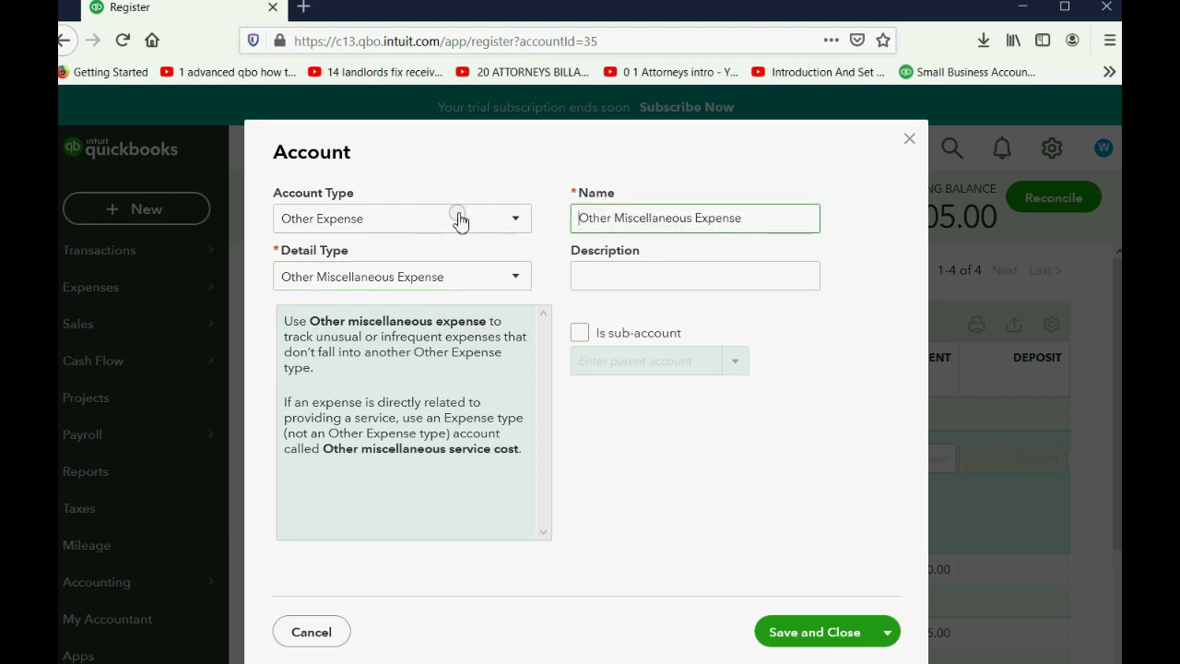
pyautogui.write('LOSS O')
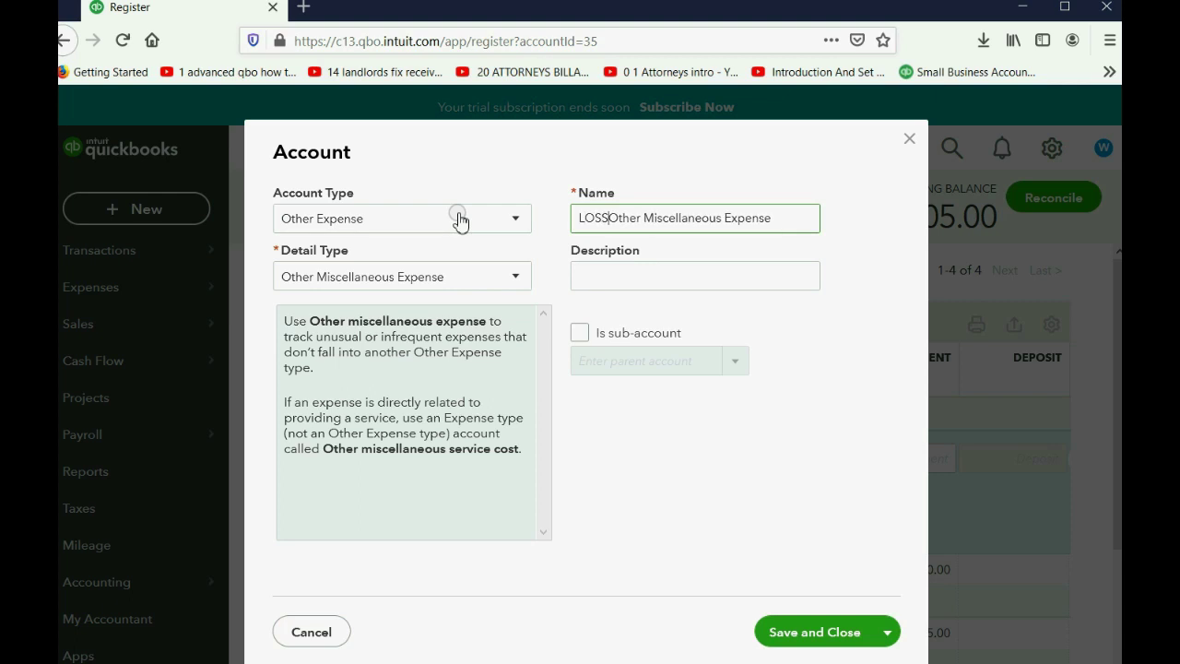
pyautogui.write('N THEFT')
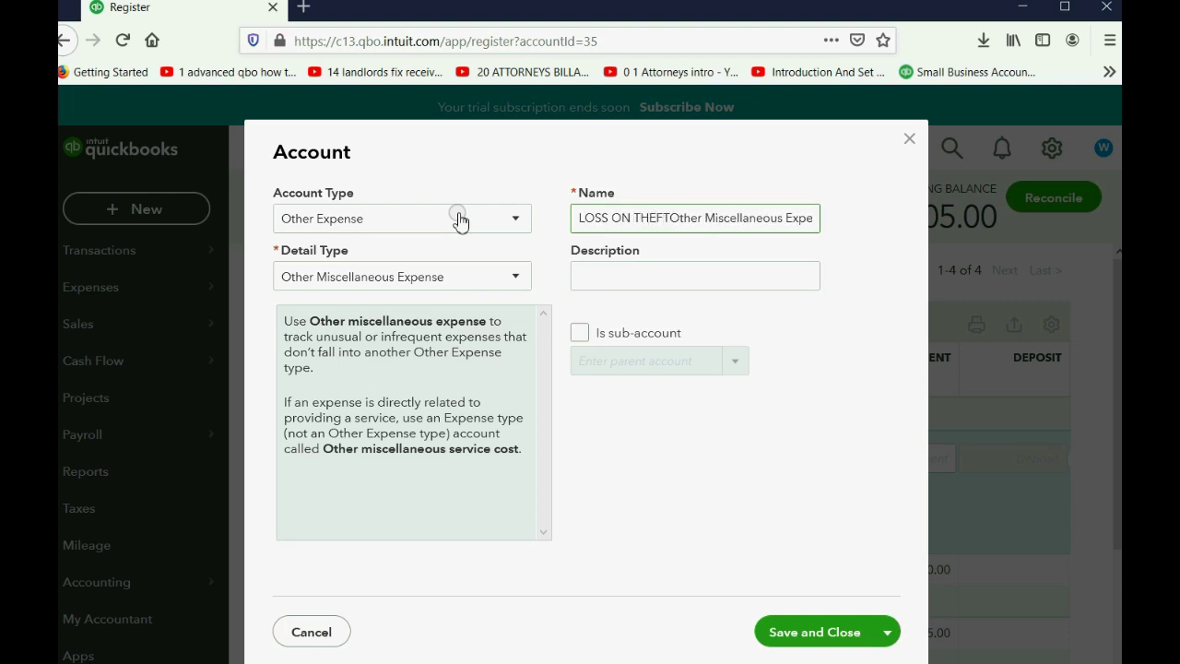
pyautogui.press('End')
pyautogui.press('BackSpace')
pyautogui.press('BackSpace')
pyautogui.press('BackSpace')
pyautogui.press('BackSpace')
pyautogui.press('BackSpace')
pyautogui.press('BackSpace')
pyautogui.press('BackSpace')
pyautogui.press('BackSpace')
pyautogui.press('BackSpace')
pyautogui.press('BackSpace')
pyautogui.press('BackSpace')
pyautogui.press('BackSpace')
pyautogui.press('BackSpace')
pyautogui.press('BackSpace')
pyautogui.press('BackSpace')
pyautogui.press('BackSpace')
pyautogui.press('BackSpace')
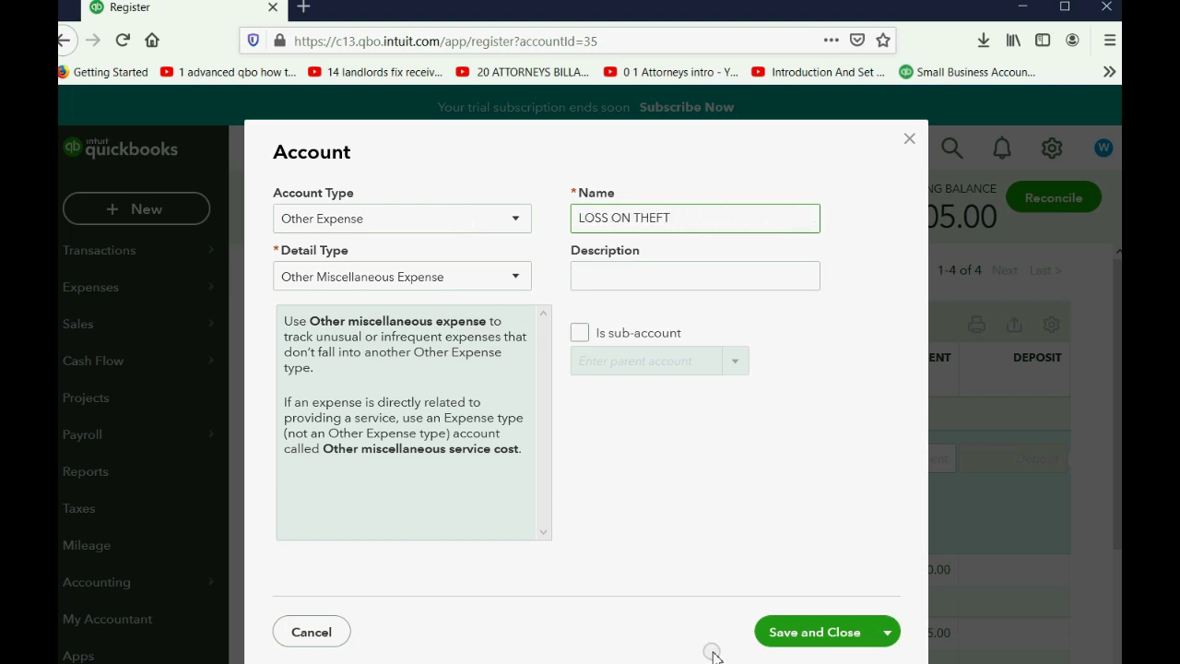
pyautogui.click(796, 636)
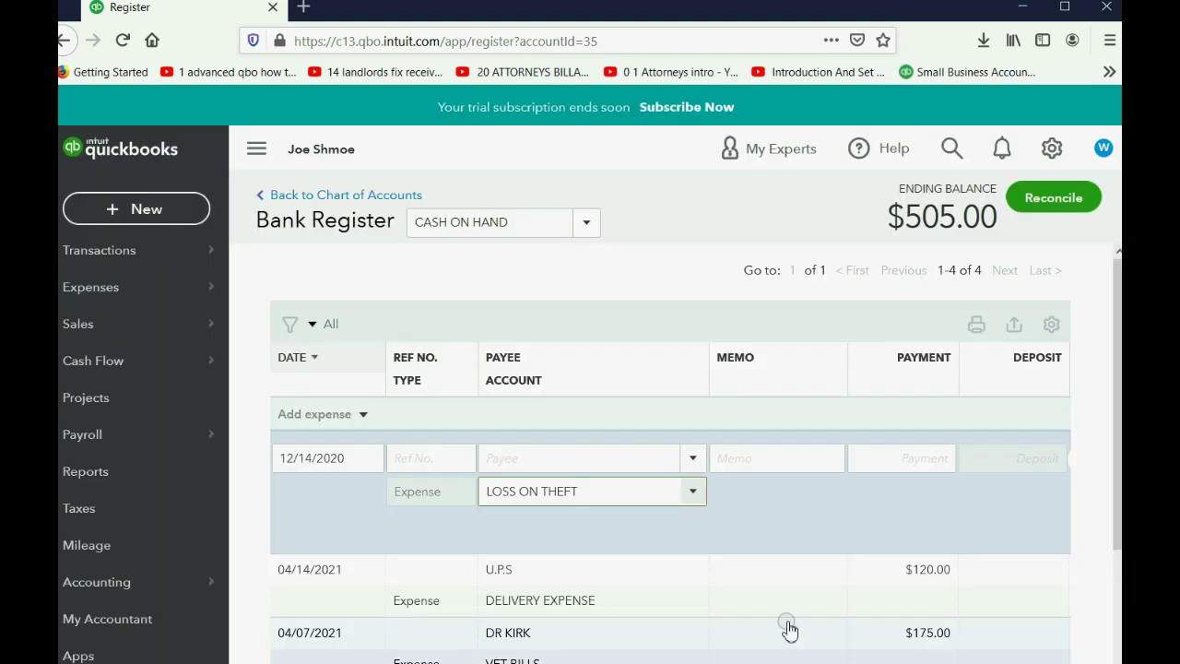
# Step: Enter a $500 payment dated 03/05/2021 for the LOSS ON THEFT expense and save the transaction
pyautogui.click(876, 459)
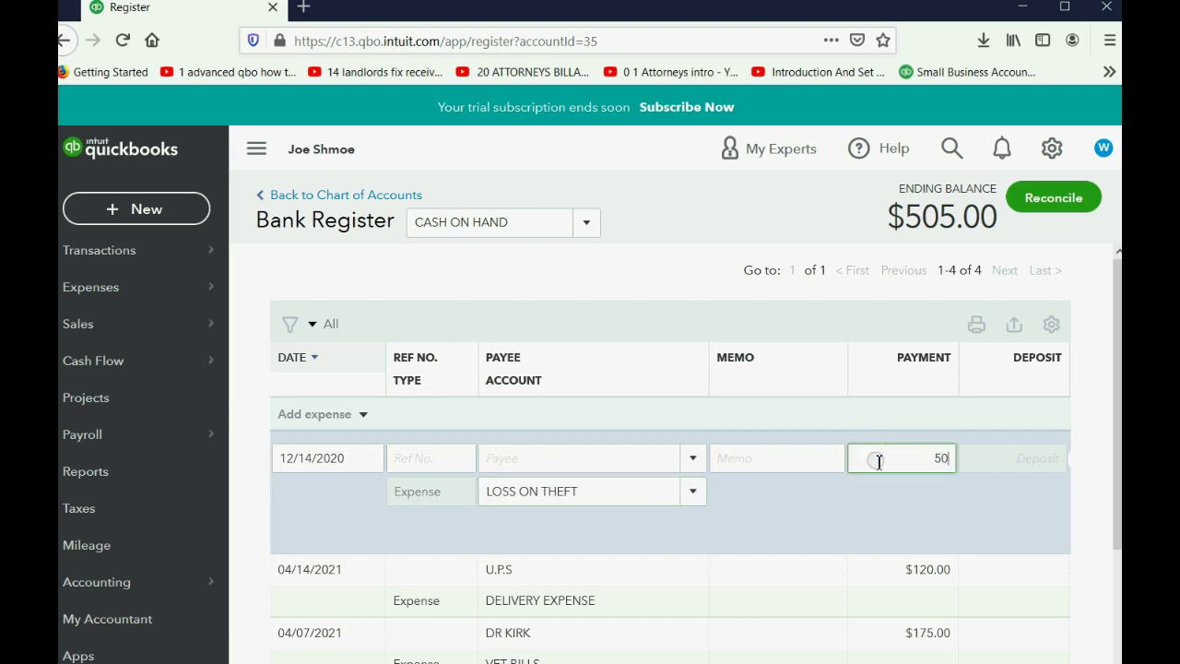
pyautogui.click(367, 459)
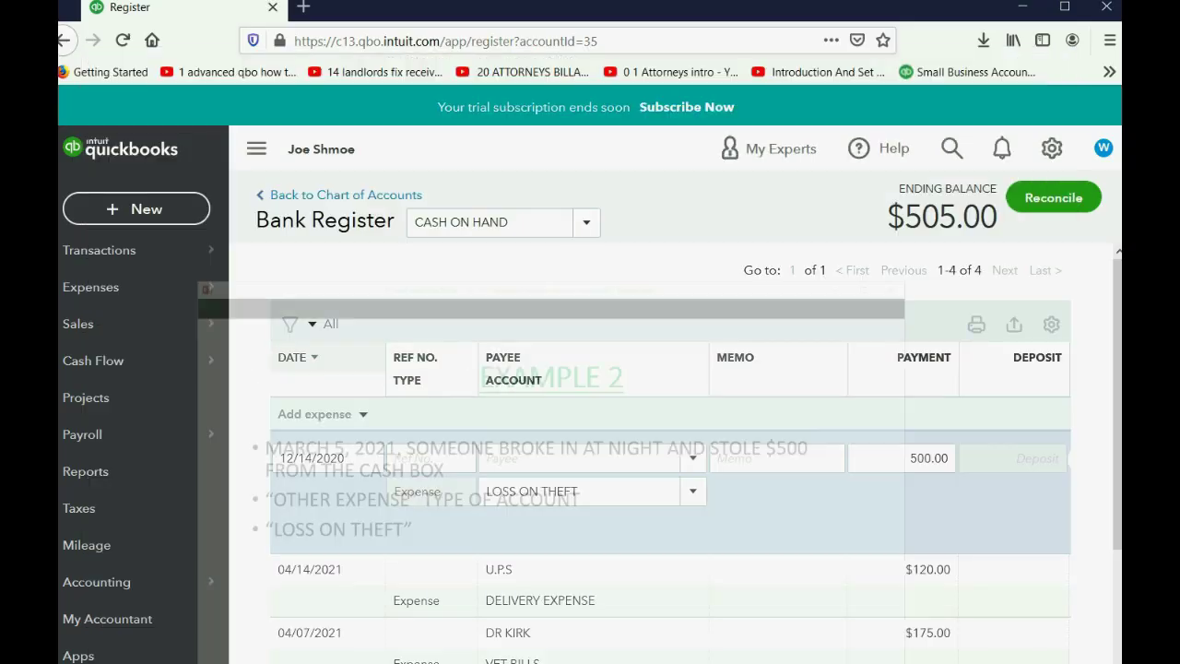
pyautogui.click(368, 459)
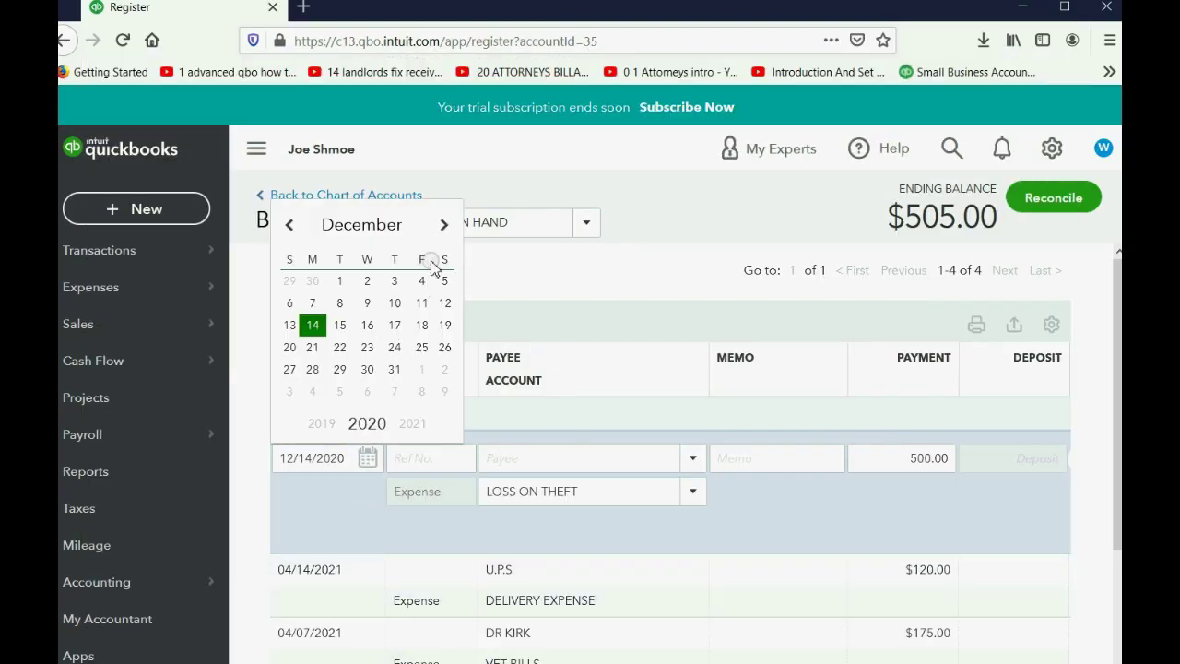
pyautogui.click(444, 225)
pyautogui.click(445, 225)
pyautogui.click(444, 225)
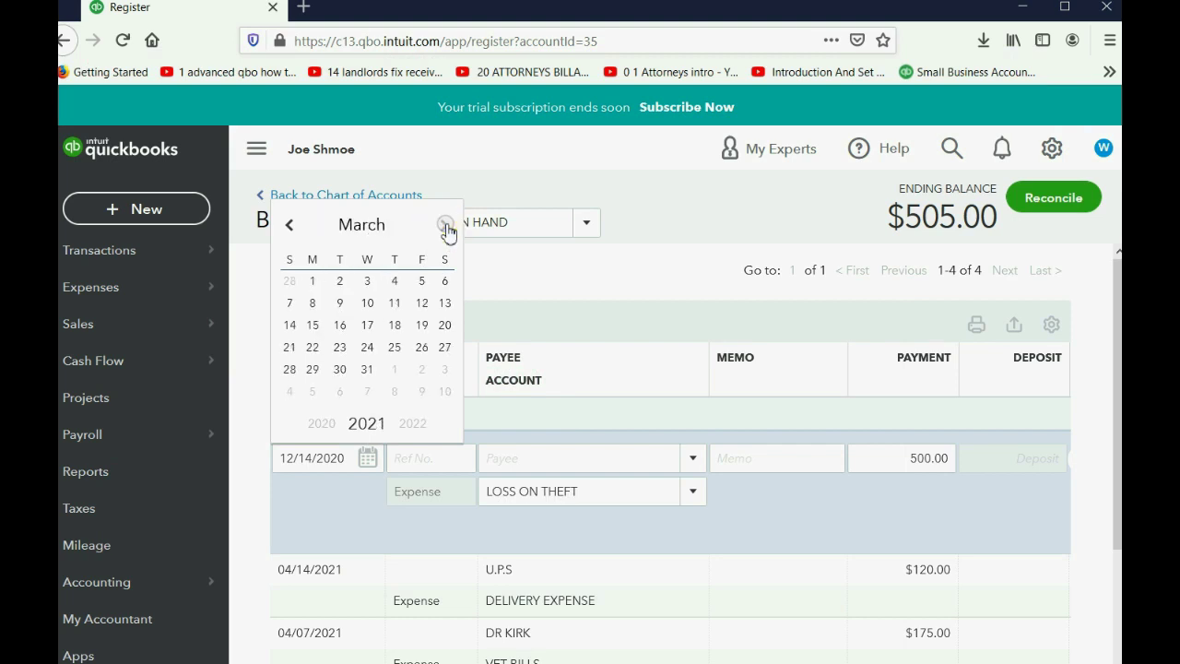
pyautogui.click(421, 280)
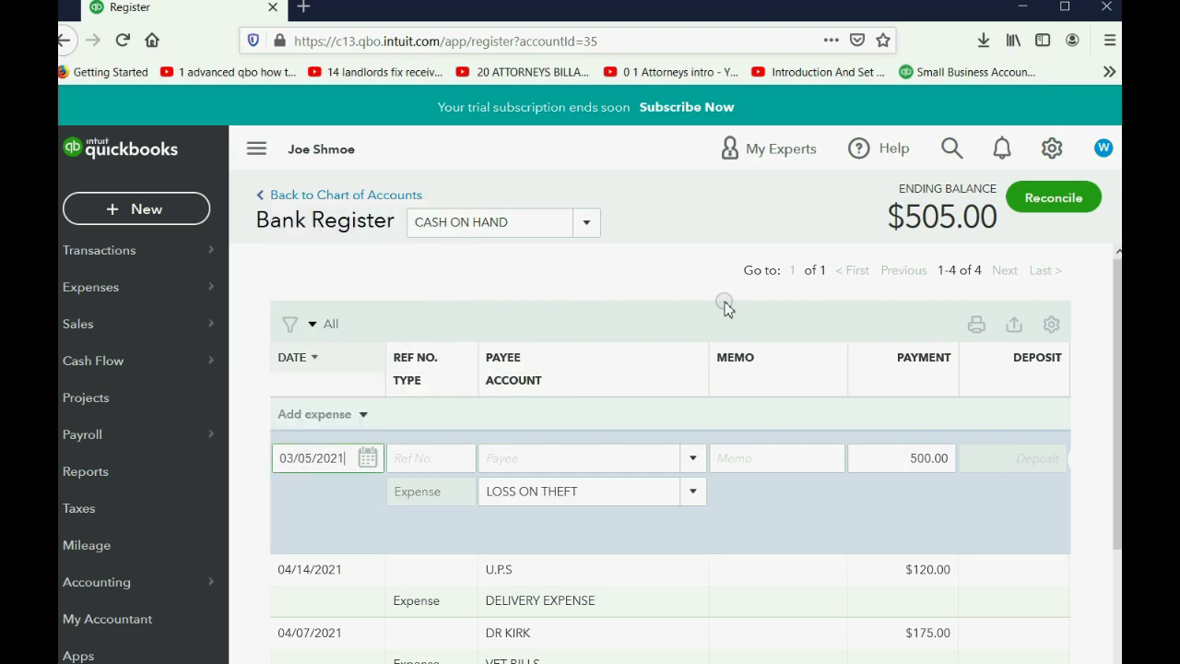
pyautogui.scroll(-3, 895, 396)
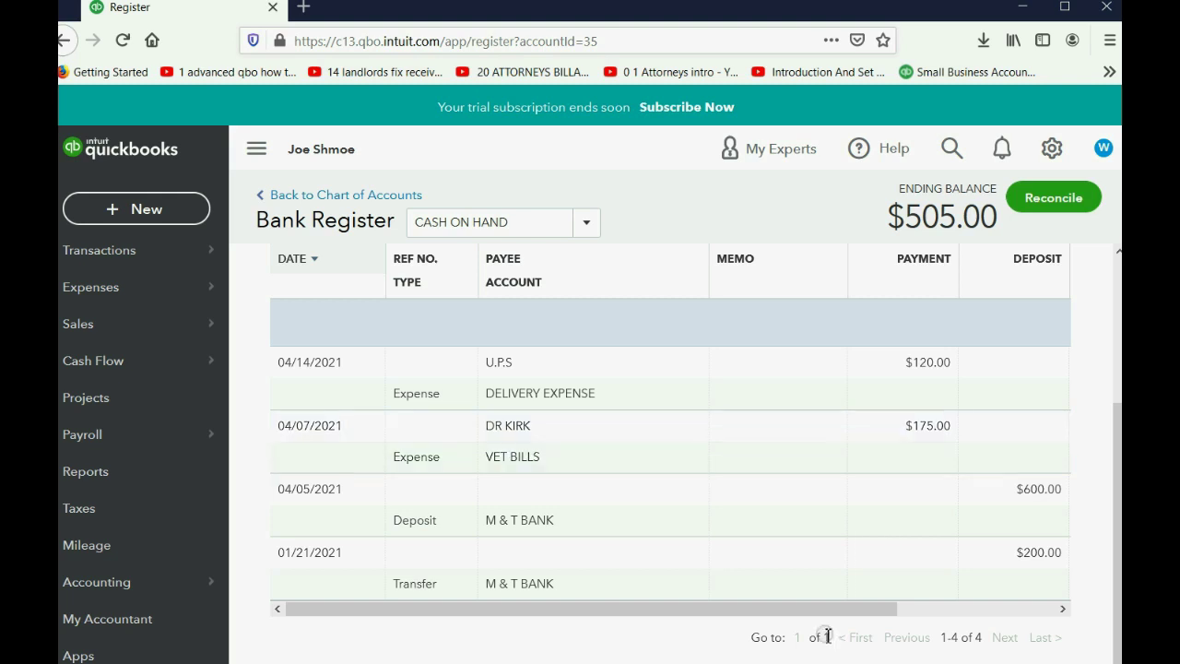
pyautogui.moveTo(832, 608); pyautogui.dragTo(992, 600)
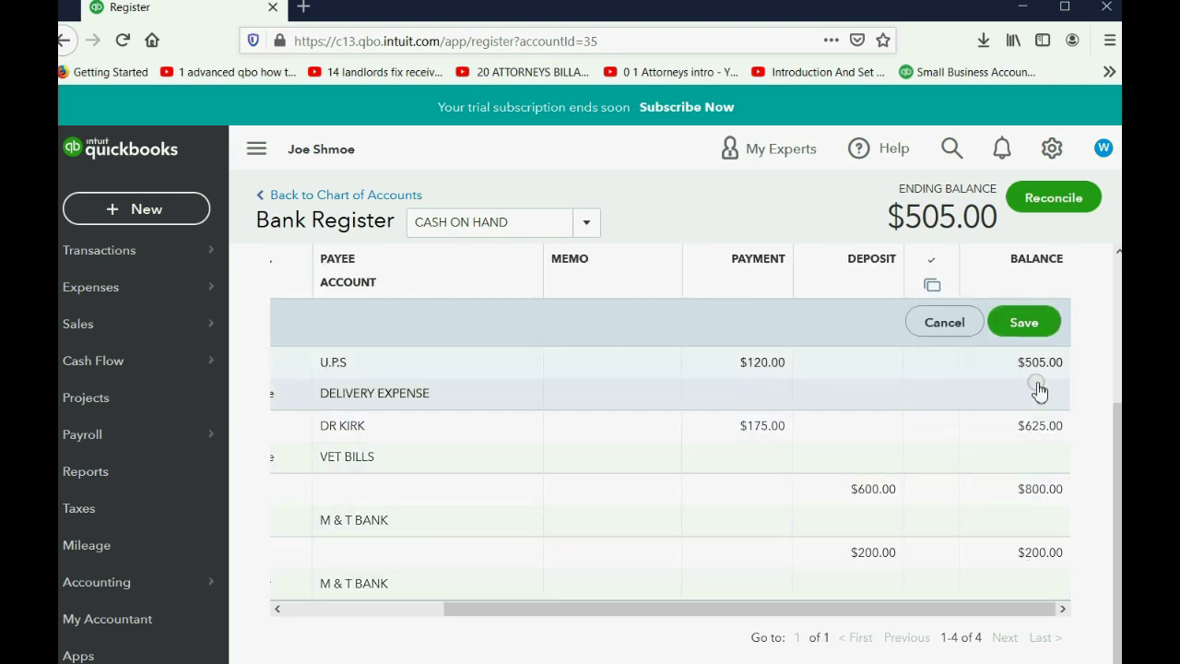
pyautogui.click(1021, 322)
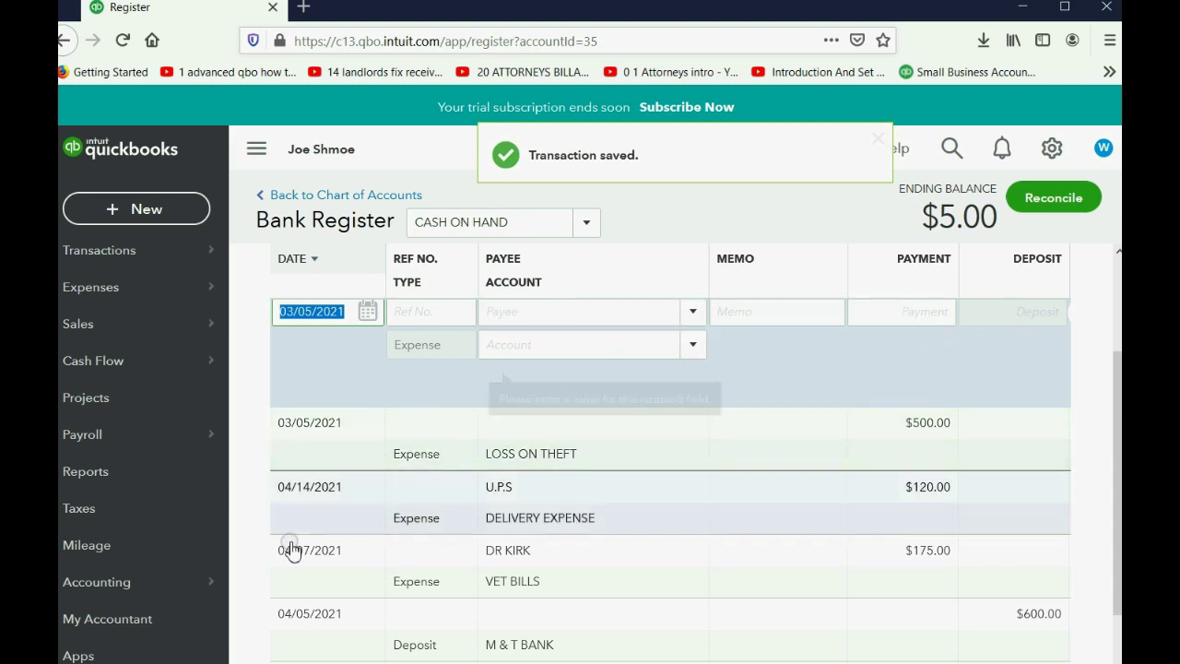
# Step: Open the saved Profit and Loss report from the custom reports and switch its report period to Custom
pyautogui.click(119, 471)
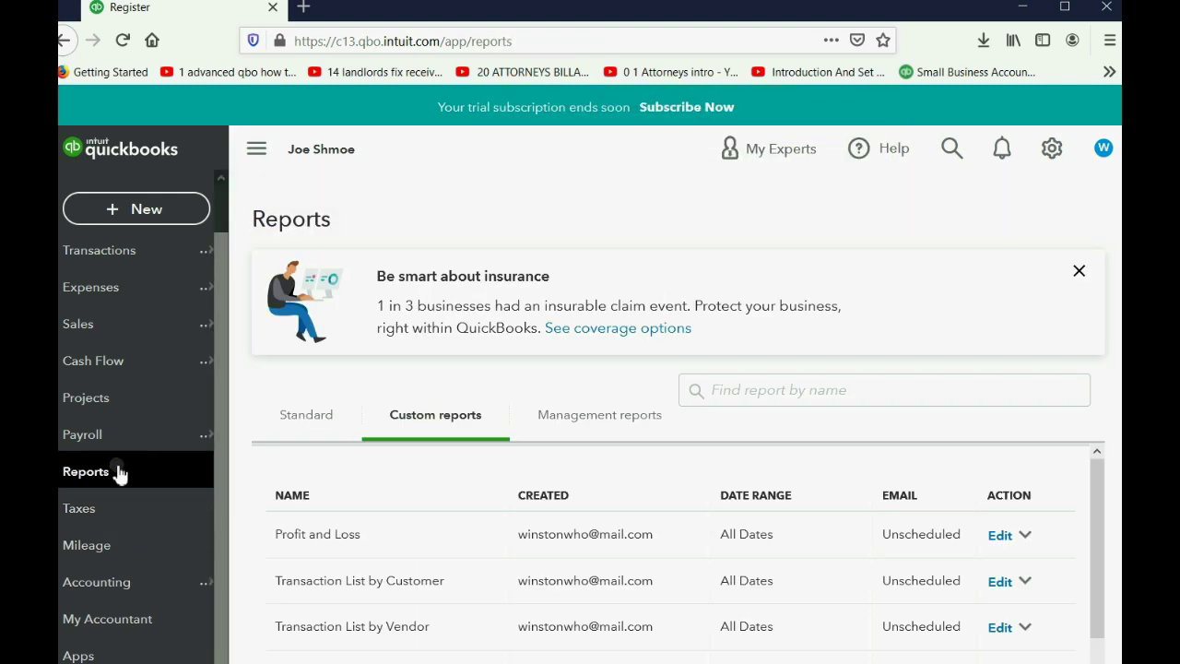
pyautogui.click(311, 535)
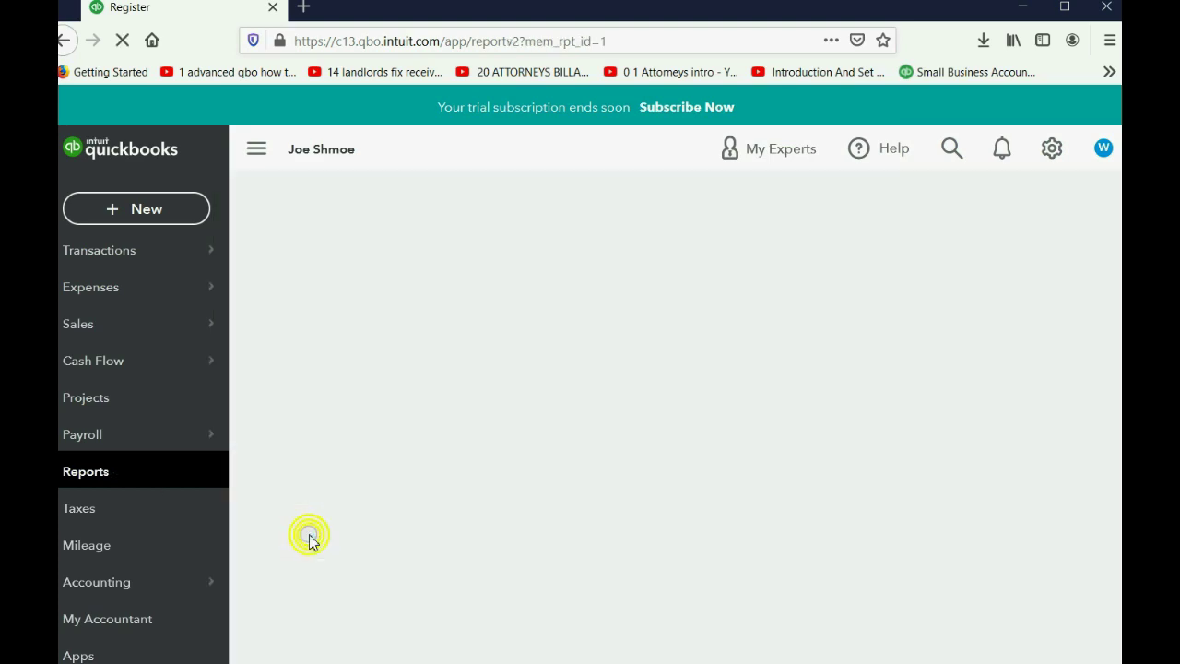
pyautogui.scroll(-5, 508, 440)
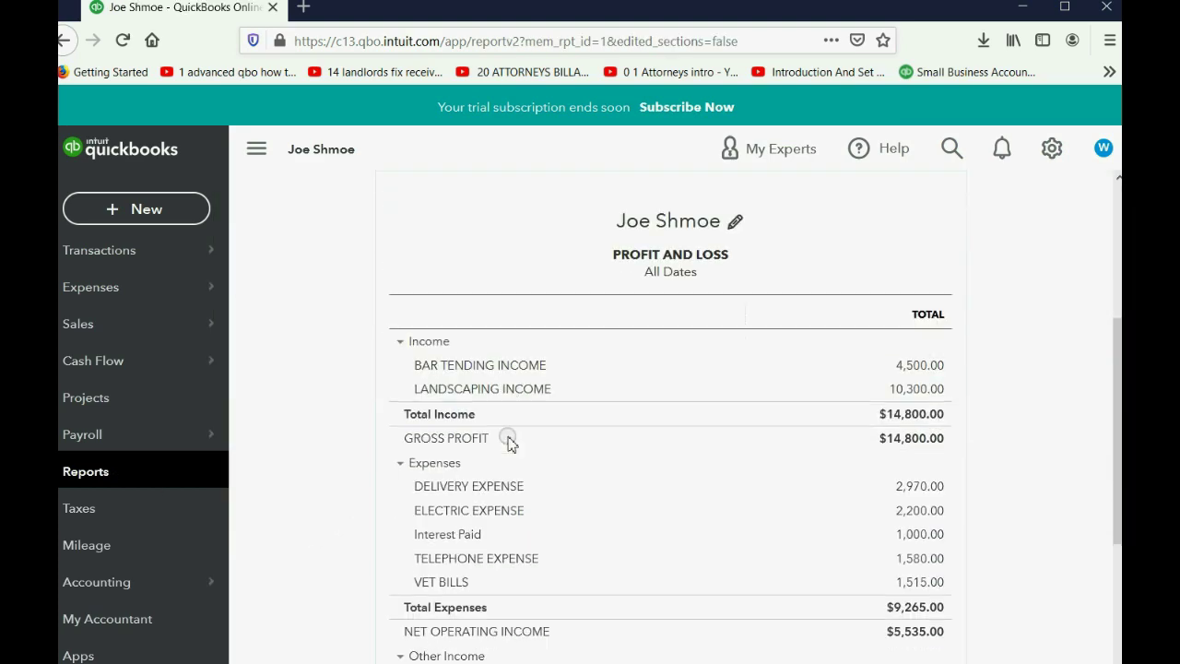
pyautogui.scroll(3, 509, 442)
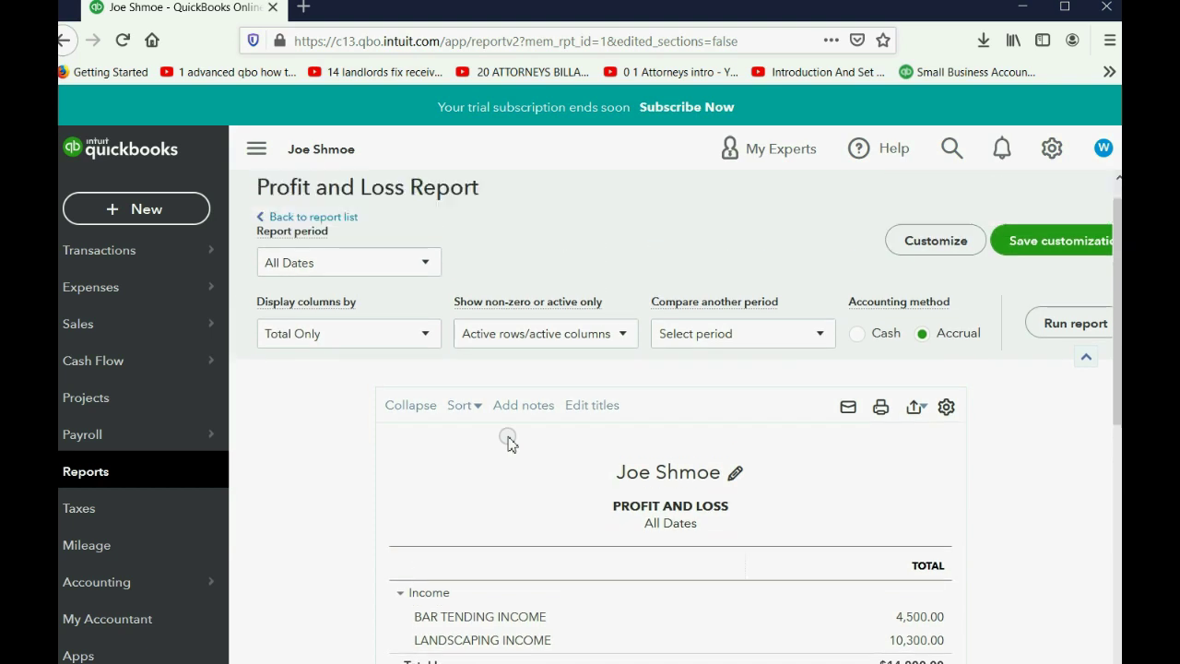
pyautogui.click(424, 291)
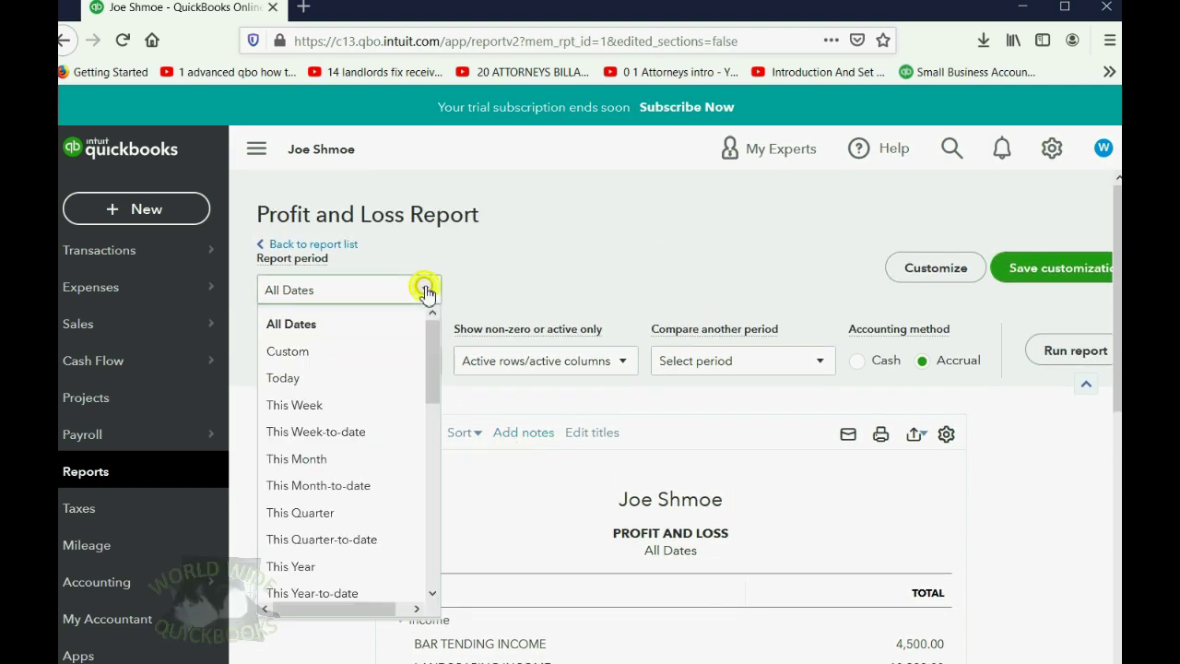
pyautogui.click(343, 351)
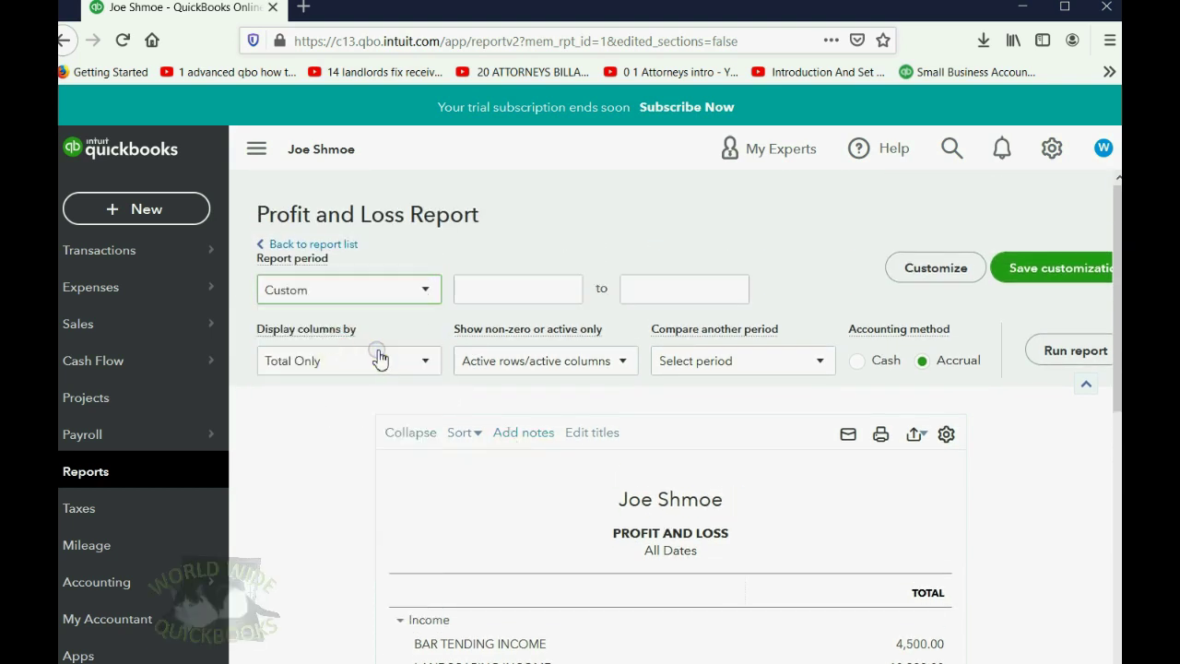
# Step: Set the report's date range from 03/01/2021 to 04/30/2021
pyautogui.click(565, 289)
pyautogui.click(627, 336)
pyautogui.click(627, 336)
pyautogui.click(626, 336)
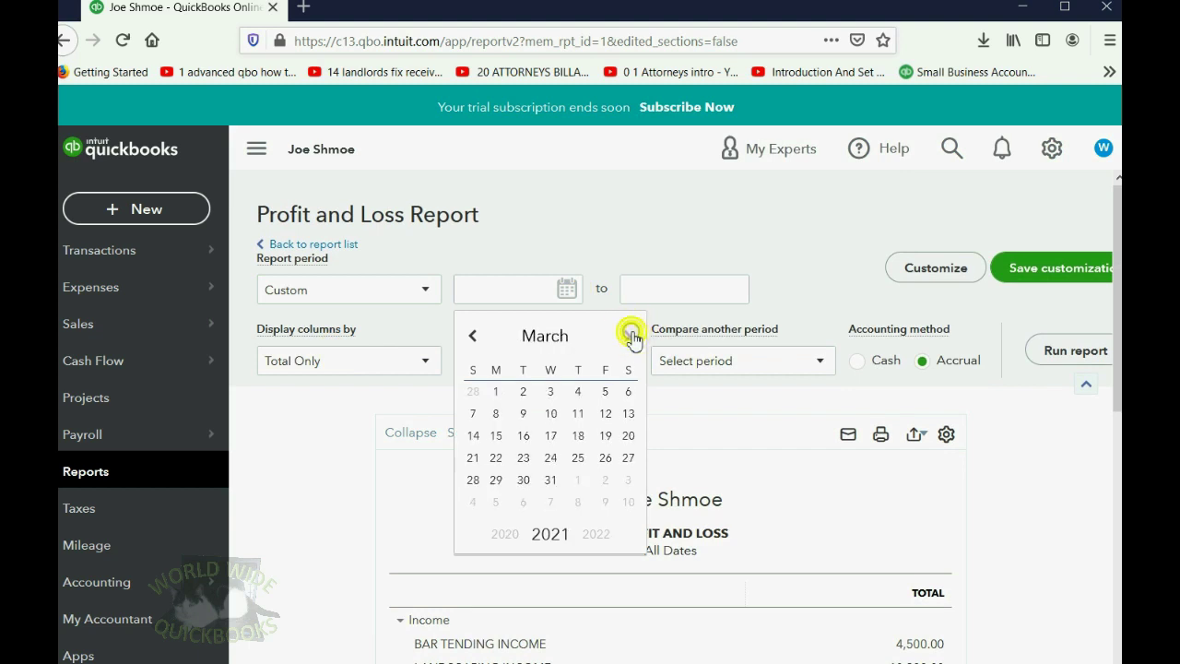
pyautogui.click(496, 391)
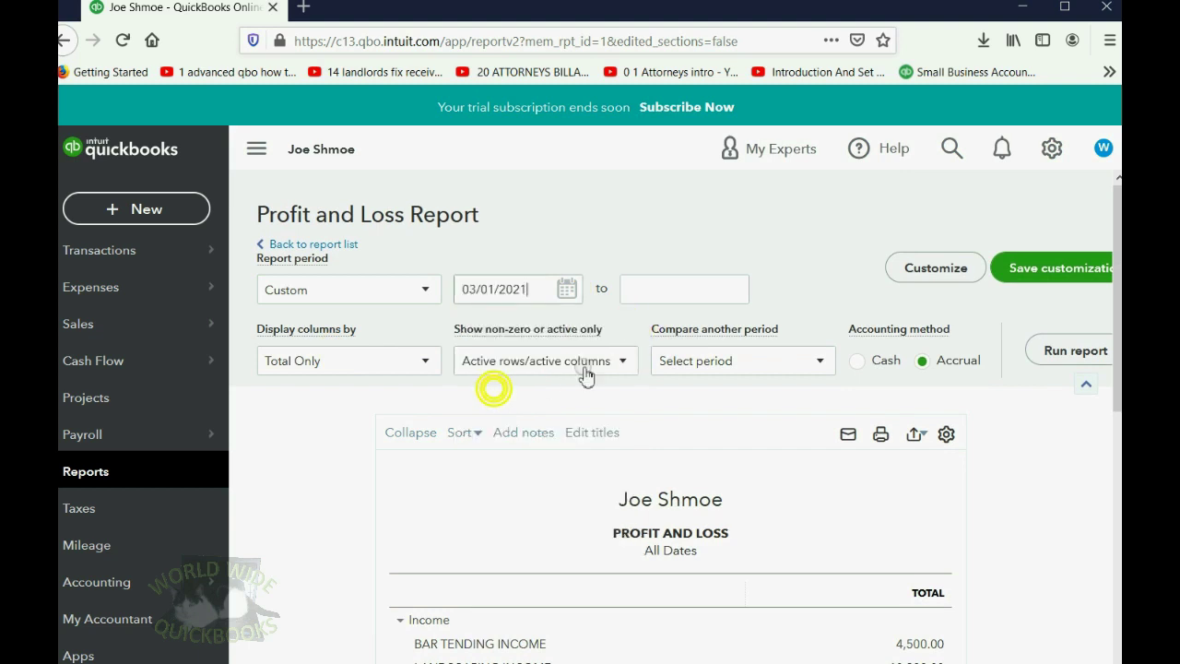
pyautogui.click(736, 293)
pyautogui.click(793, 335)
pyautogui.click(792, 335)
pyautogui.click(793, 336)
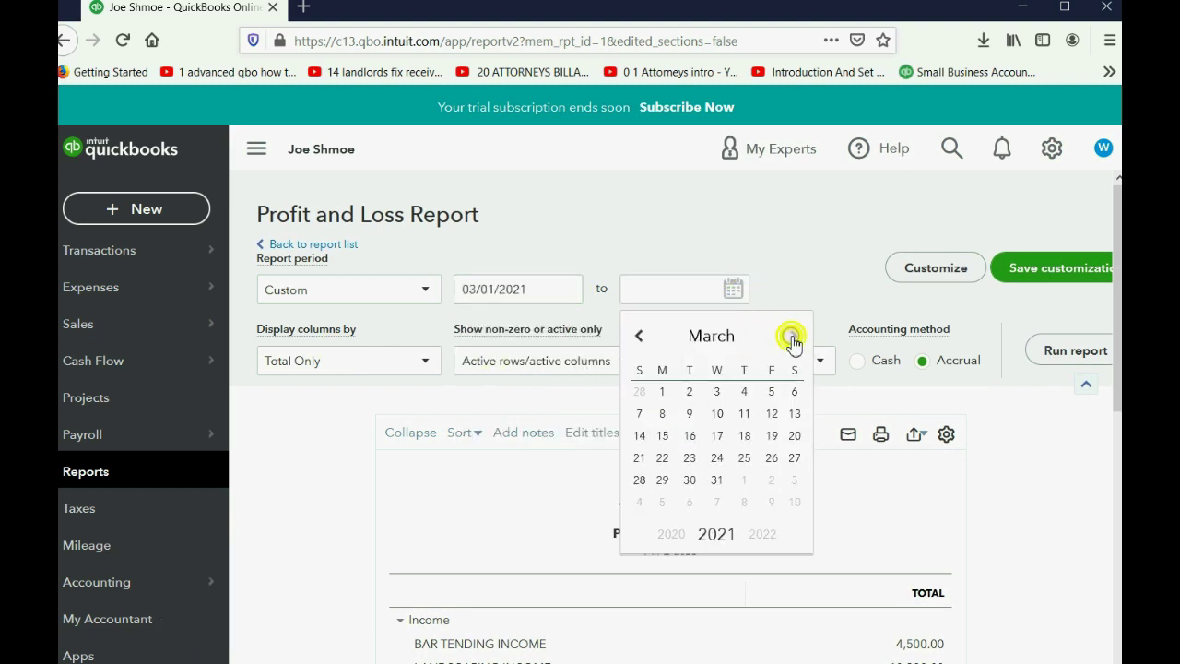
pyautogui.click(791, 337)
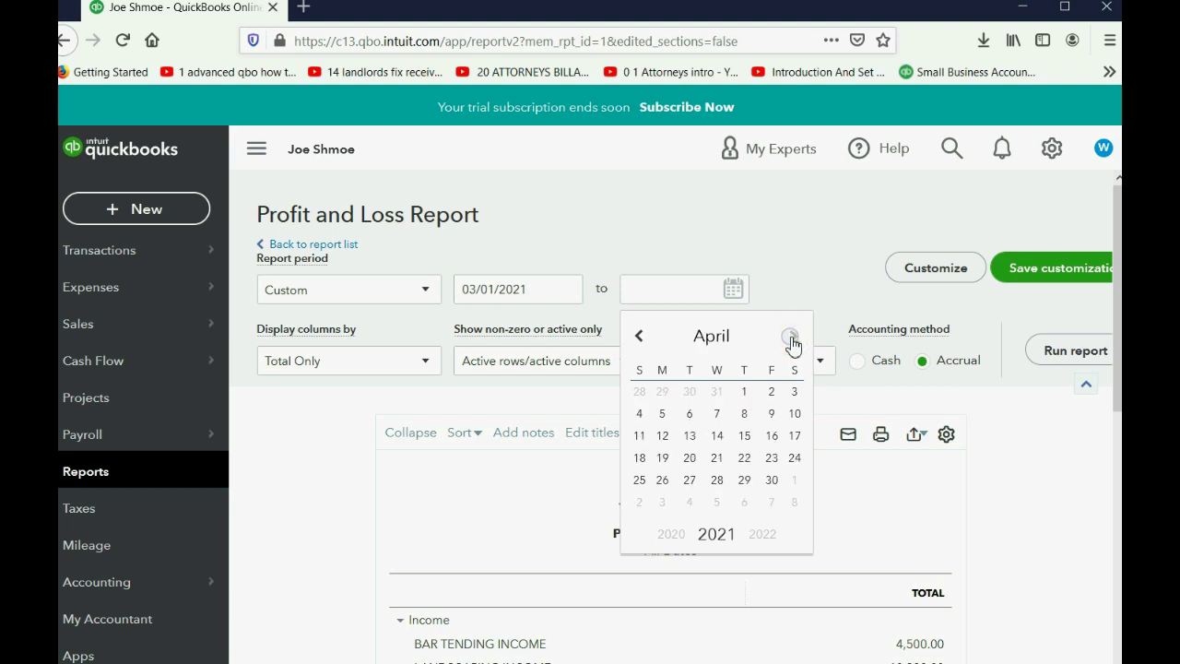
pyautogui.click(771, 479)
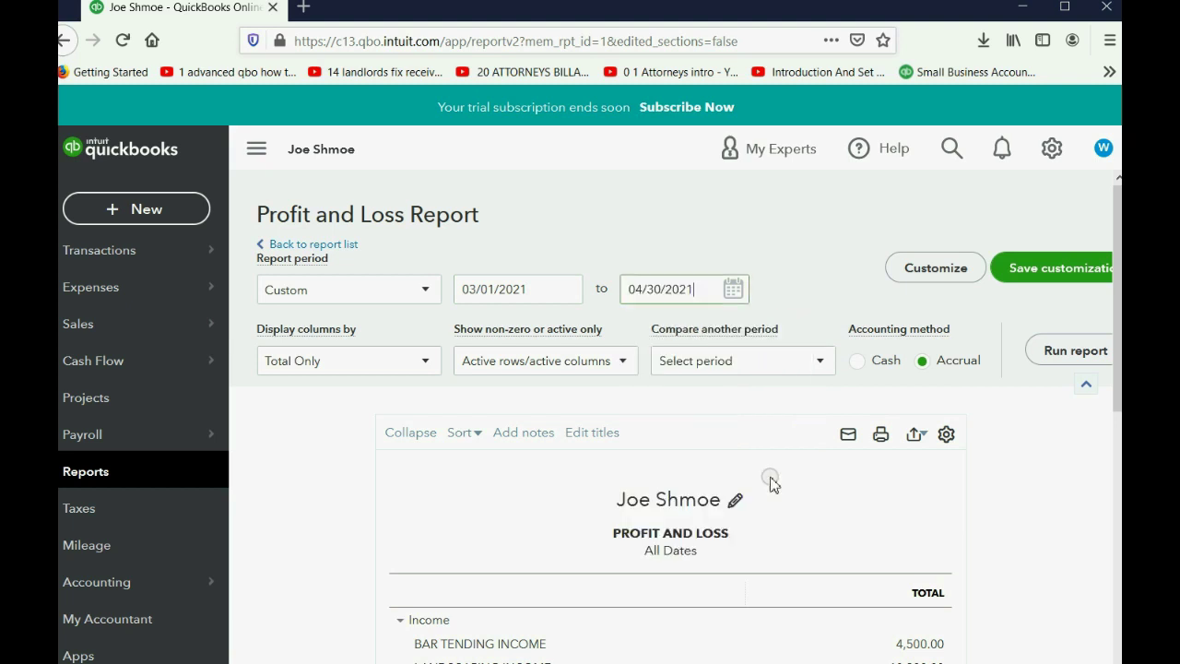
# Step: Run the March–April Profit and Loss report and review its operating figures and Other Expenses section
pyautogui.click(1033, 353)
pyautogui.scroll(-5, 1016, 390)
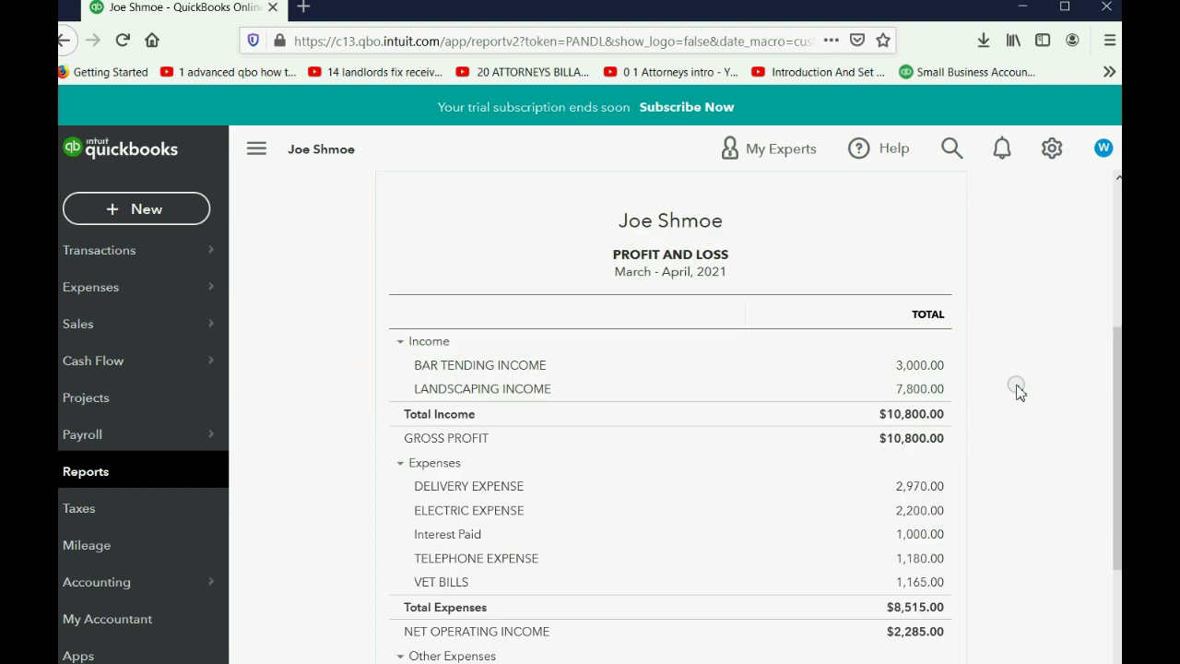
pyautogui.scroll(2, 1017, 389)
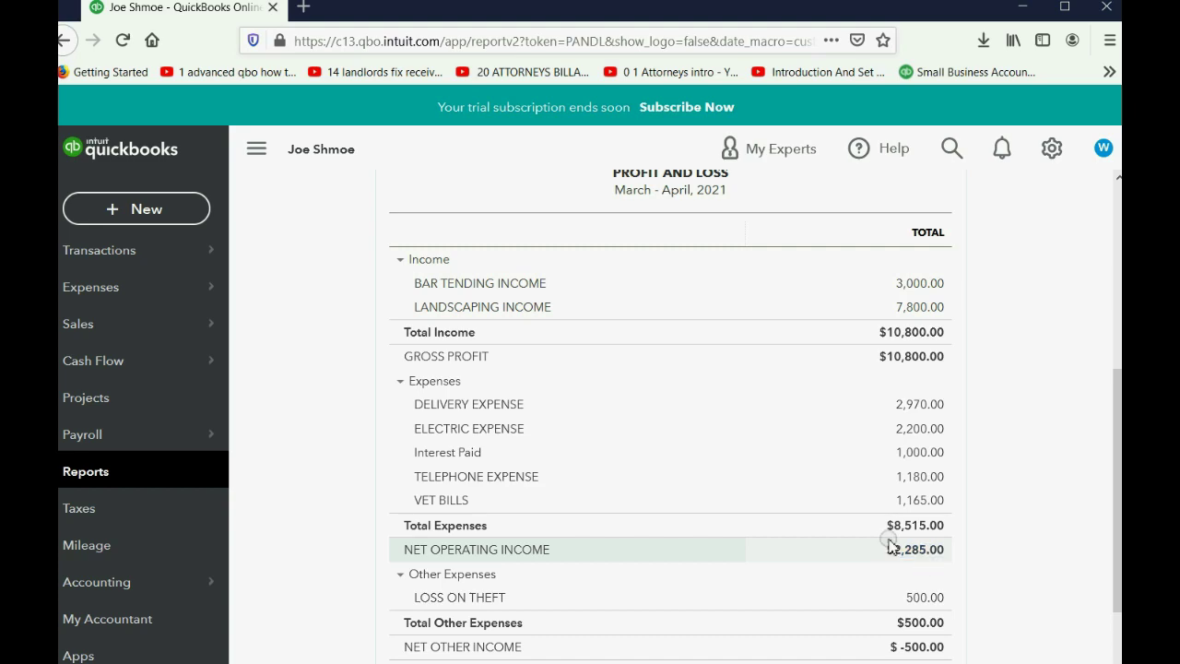
pyautogui.scroll(4, 884, 542)
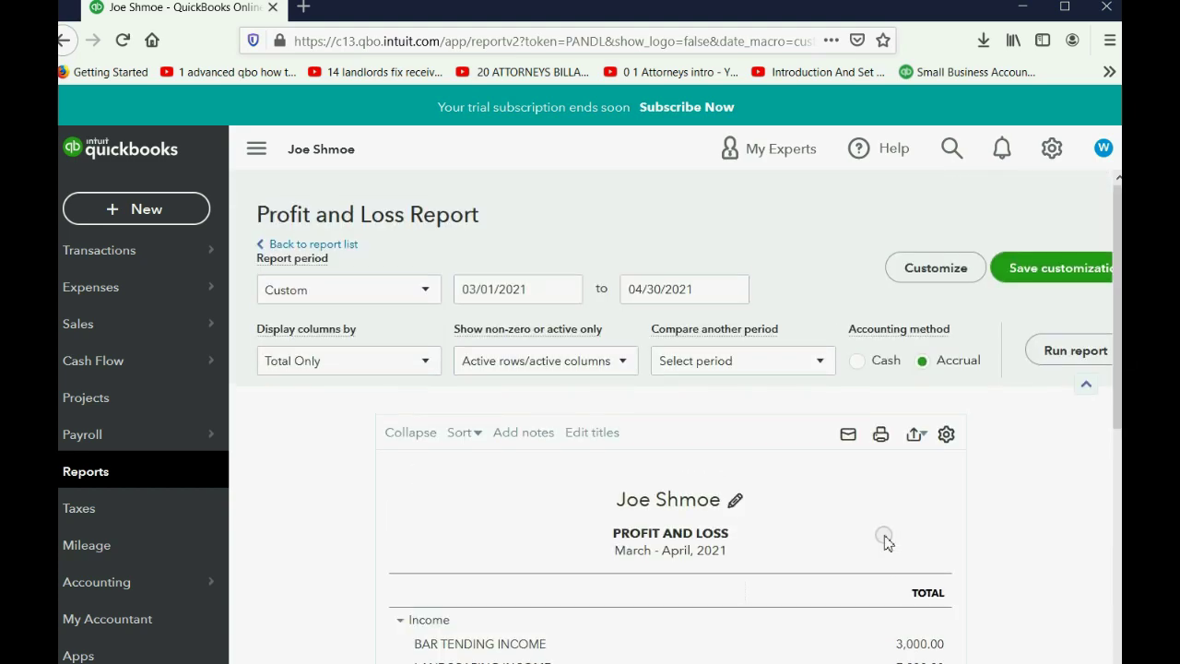
pyautogui.scroll(-4, 424, 331)
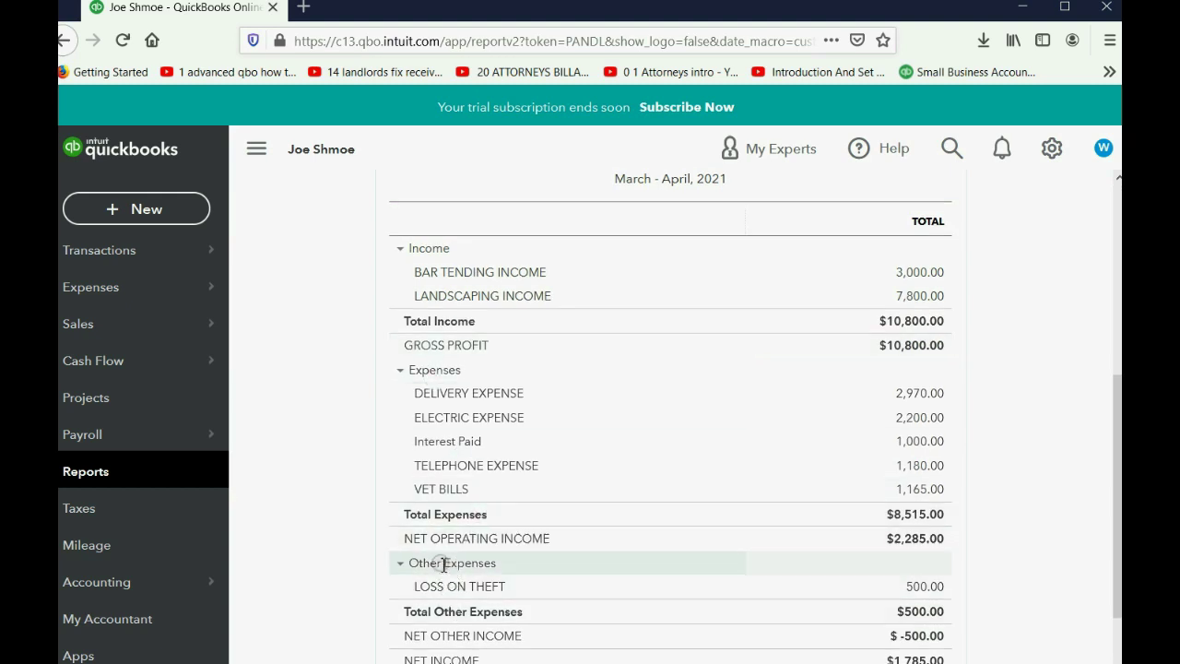
pyautogui.scroll(4, 435, 561)
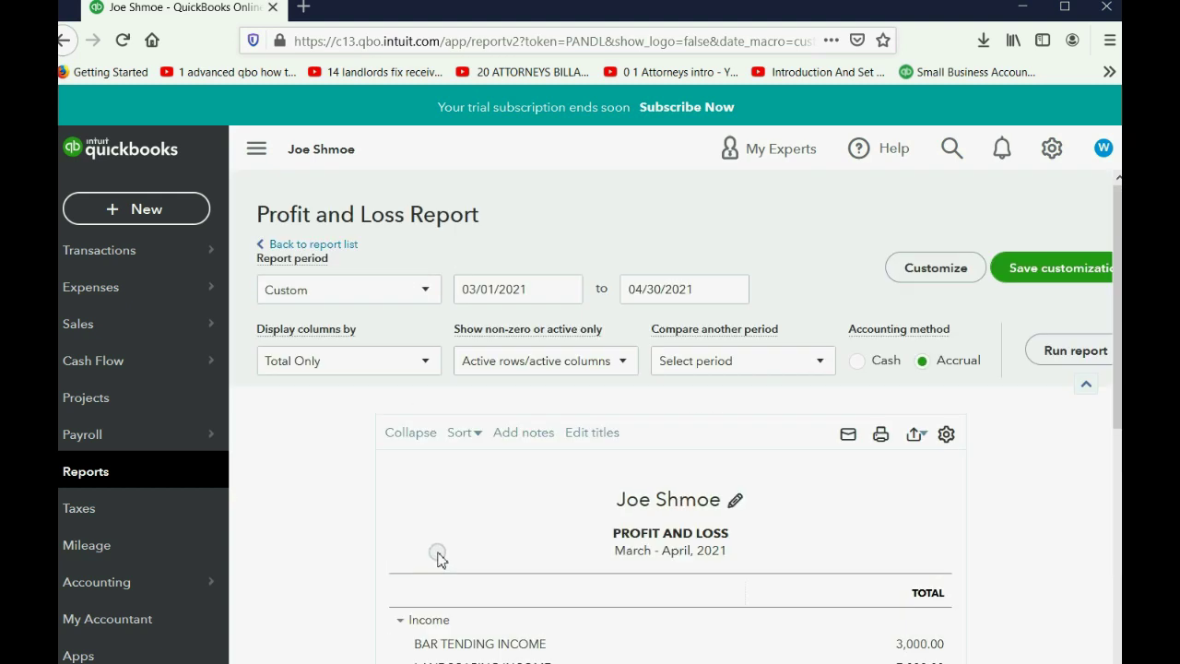
# Step: Duplicate the report's browser tab and set the copy's start date to 01/01/2021
pyautogui.rightClick(169, 16)
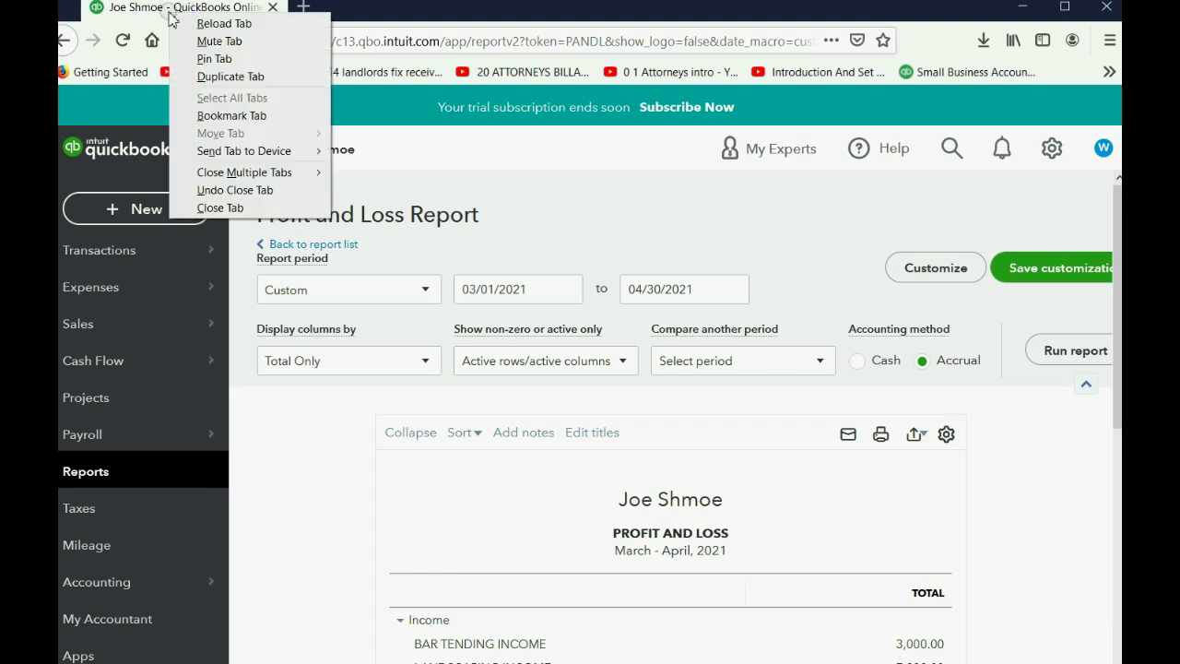
pyautogui.click(204, 77)
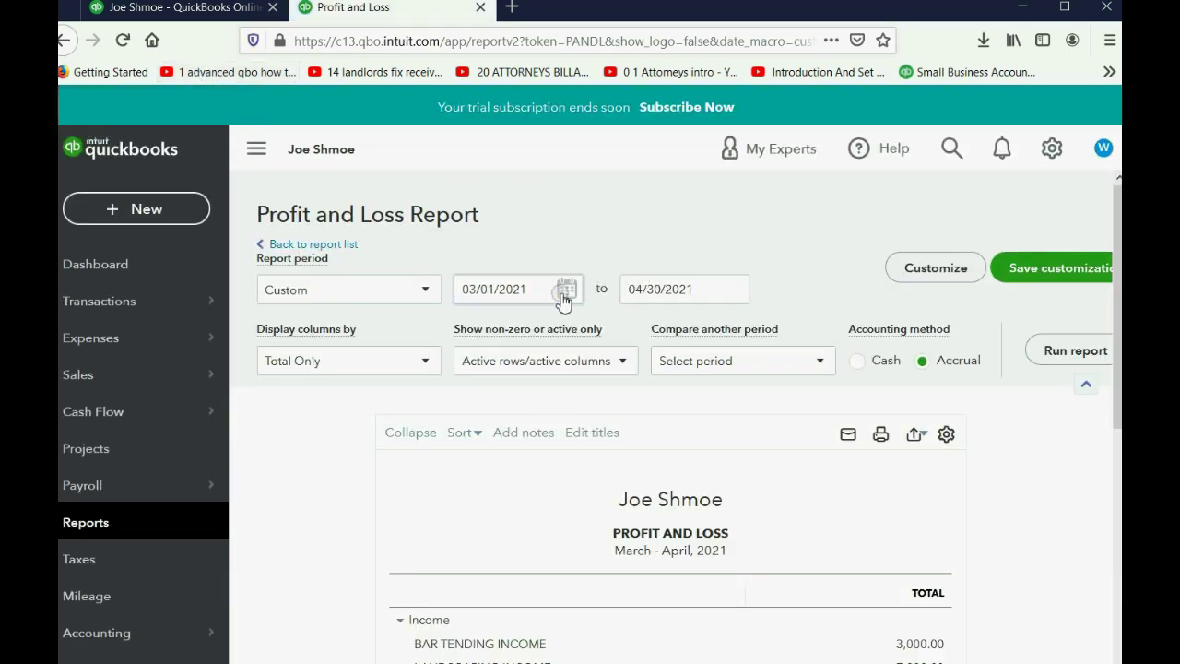
pyautogui.click(564, 288)
pyautogui.click(472, 339)
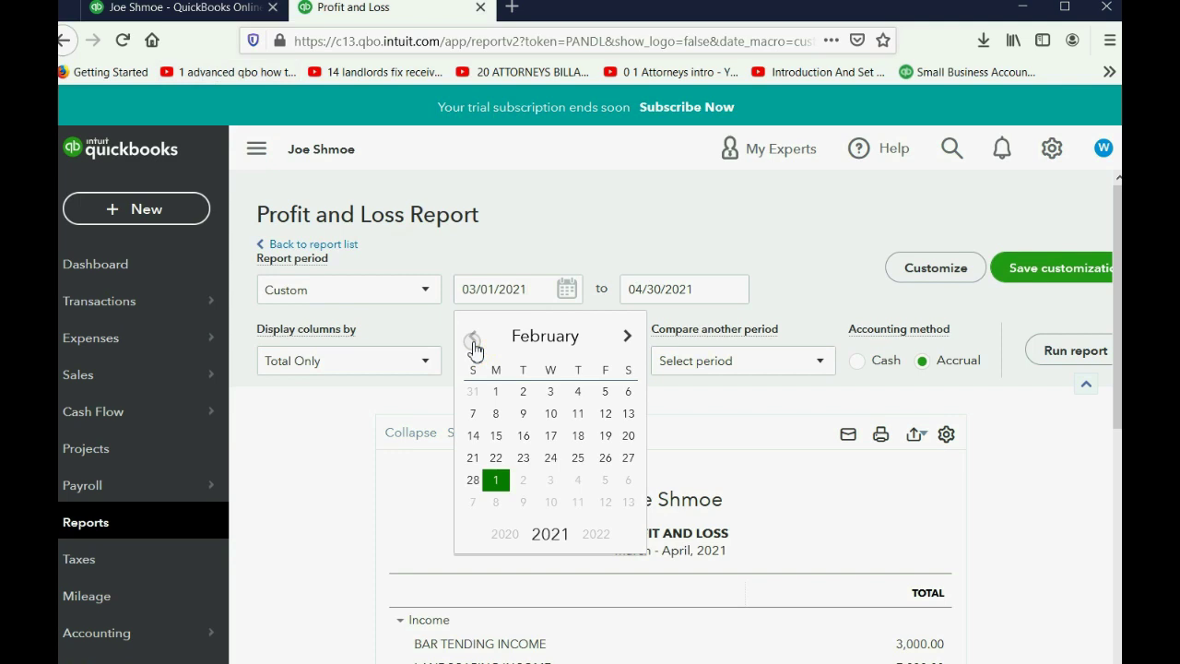
pyautogui.click(473, 341)
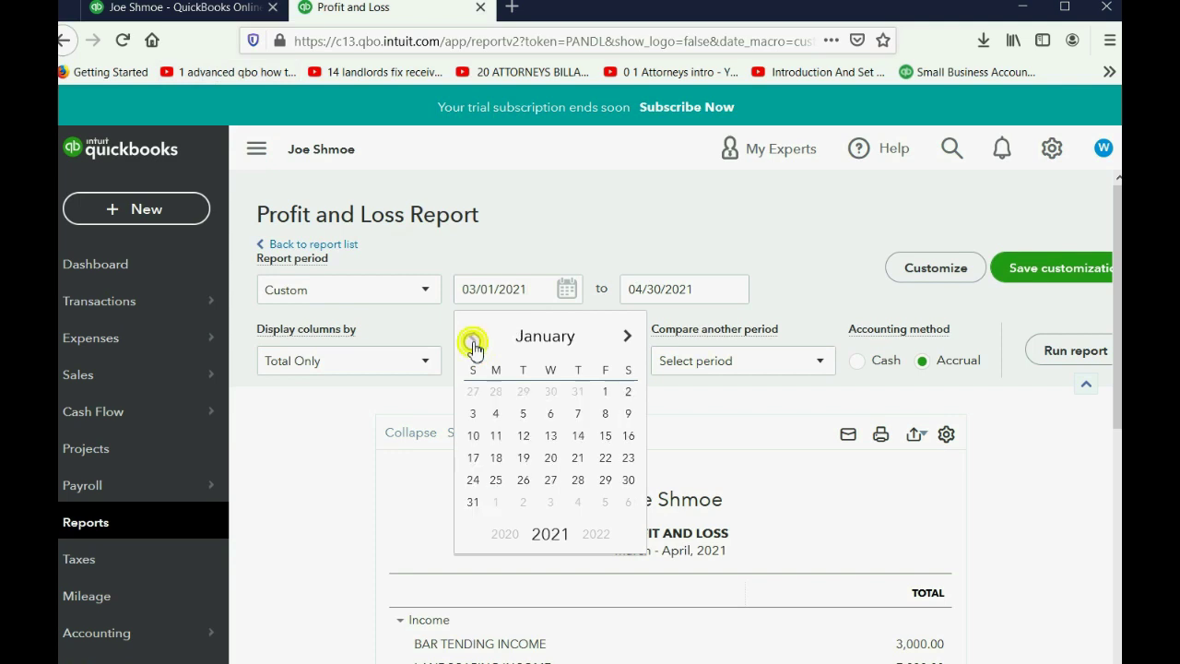
pyautogui.click(604, 391)
# Step: Set the duplicated report's end date to 02/28/2021 and run it
pyautogui.click(733, 288)
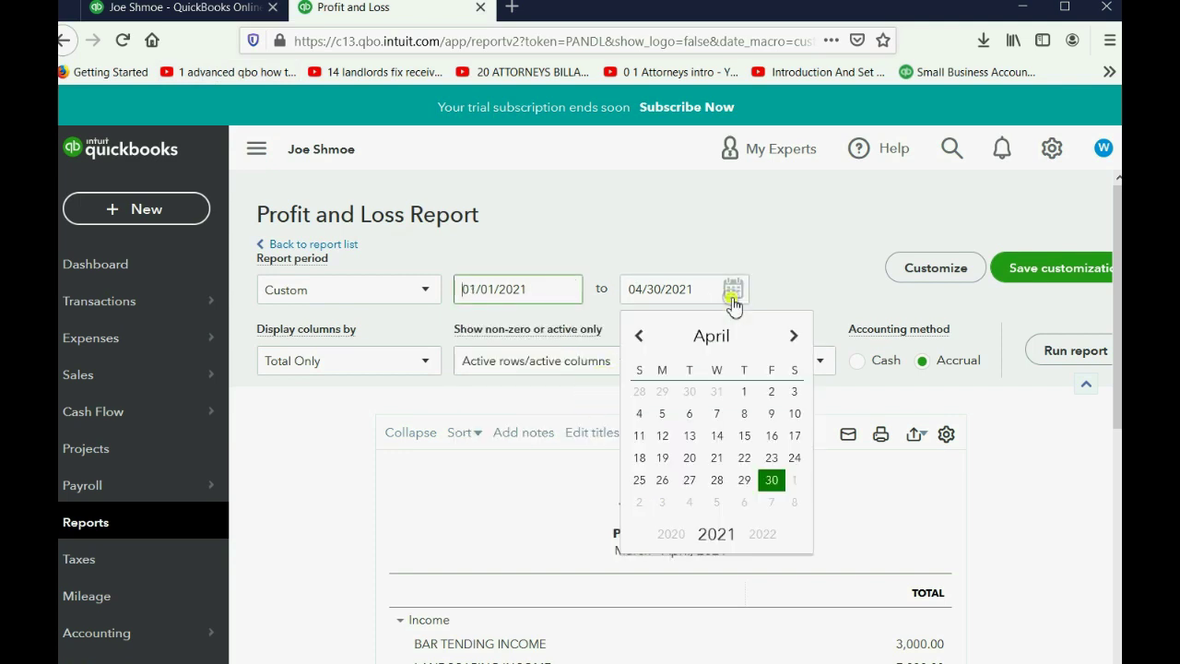
pyautogui.click(638, 339)
pyautogui.click(638, 340)
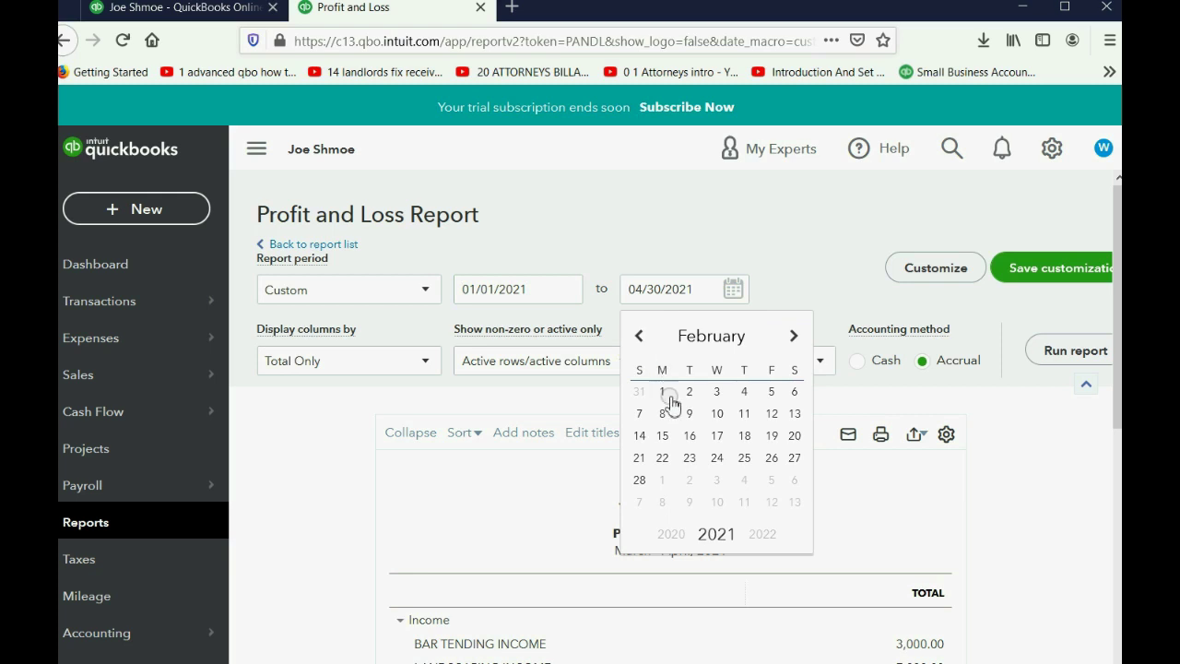
pyautogui.click(637, 481)
pyautogui.click(1050, 352)
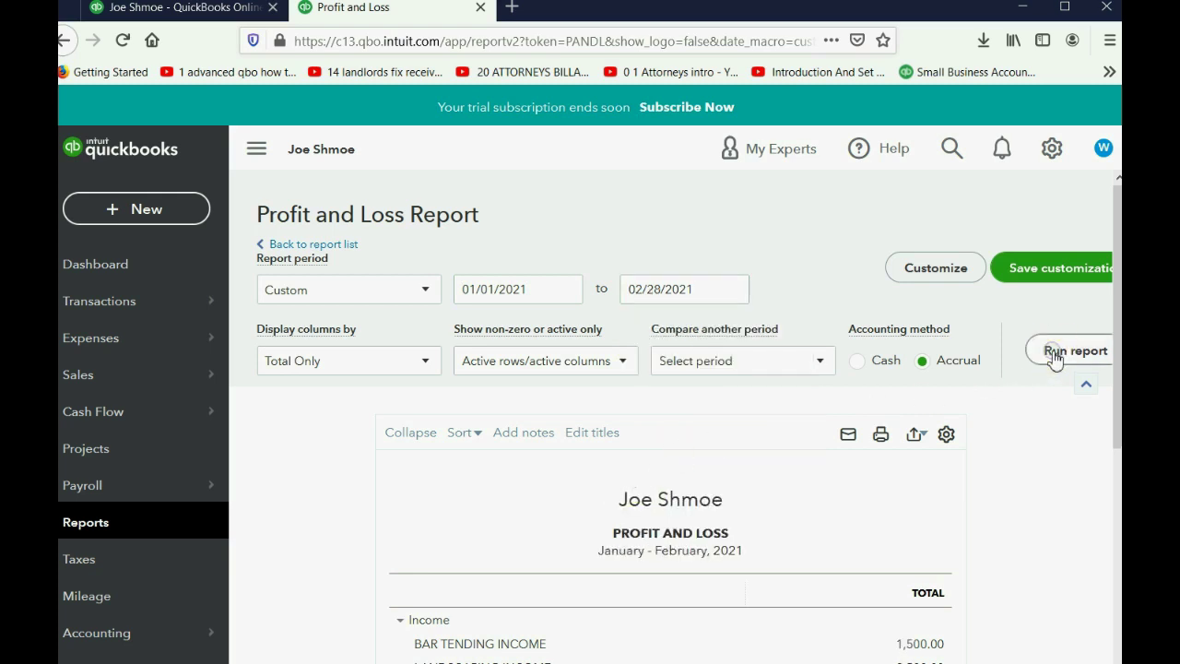
# Step: Compare the Other Income section of the January–February report with the March–April report in the original browser tab
pyautogui.scroll(-4, 1021, 441)
pyautogui.scroll(1, 1021, 443)
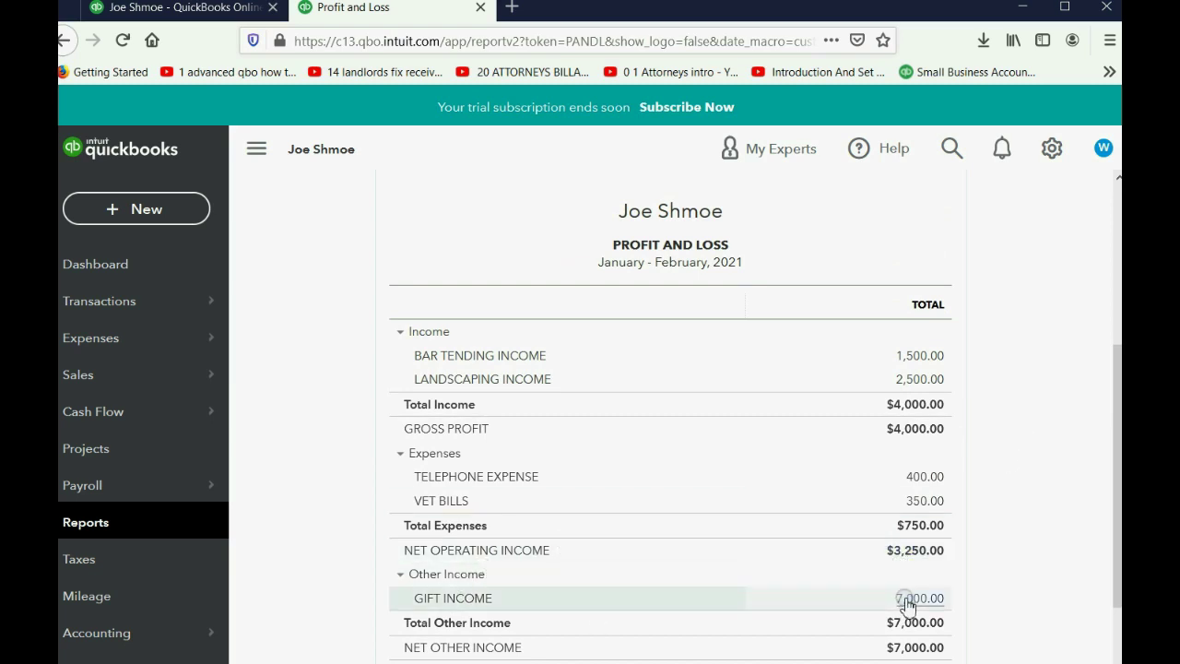
pyautogui.click(210, 9)
pyautogui.scroll(-5, 747, 460)
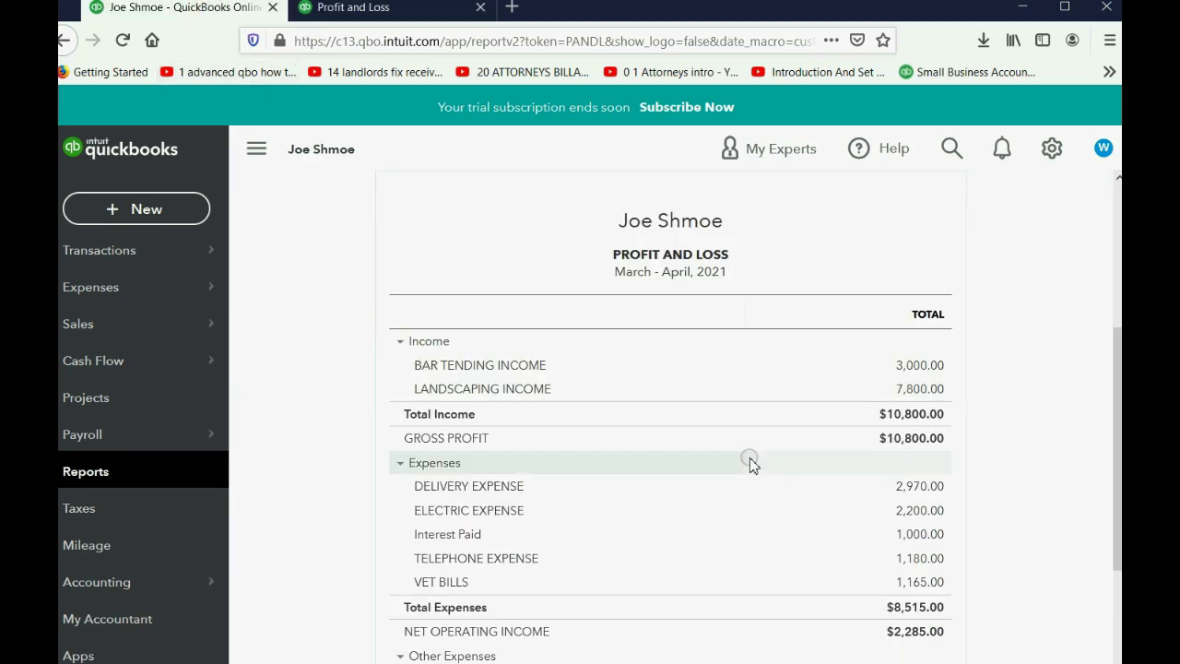